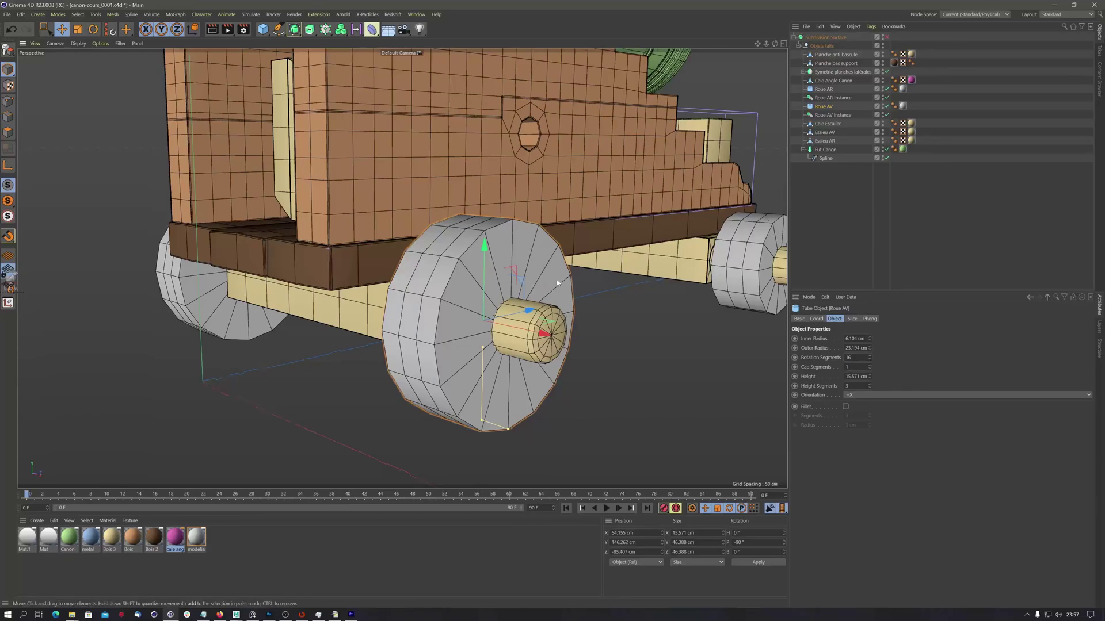
# Step: Convert the front wheel's parametric tube, Roue AV, into an editable polygon object
pyautogui.keyDown('alt'); pyautogui.moveTo(535, 285); pyautogui.dragTo(538, 310); pyautogui.keyUp('alt')
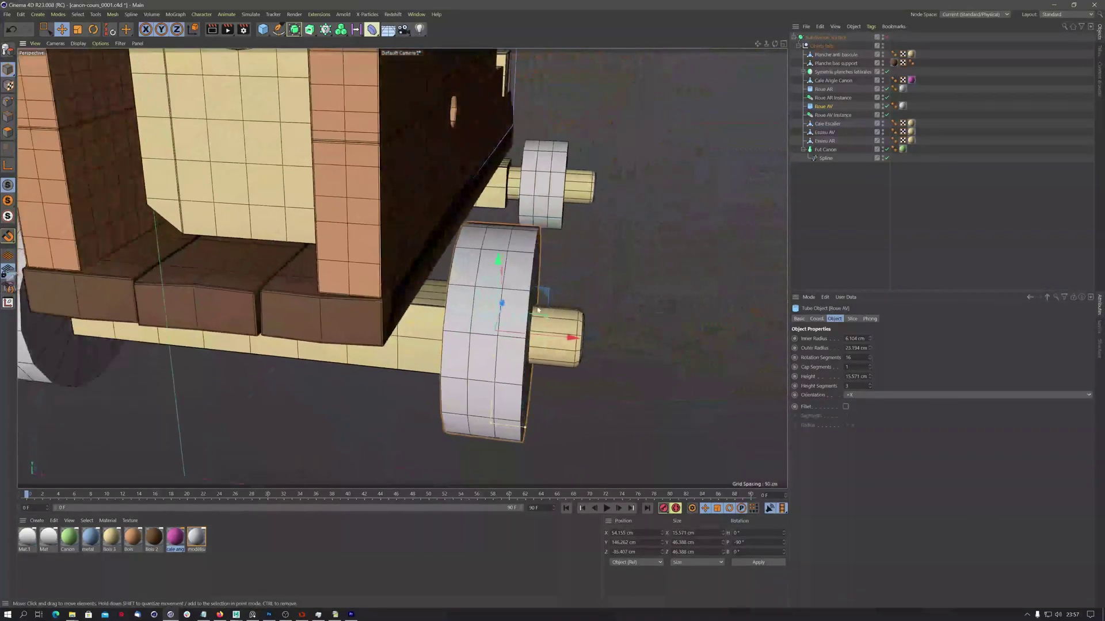
pyautogui.press('c')
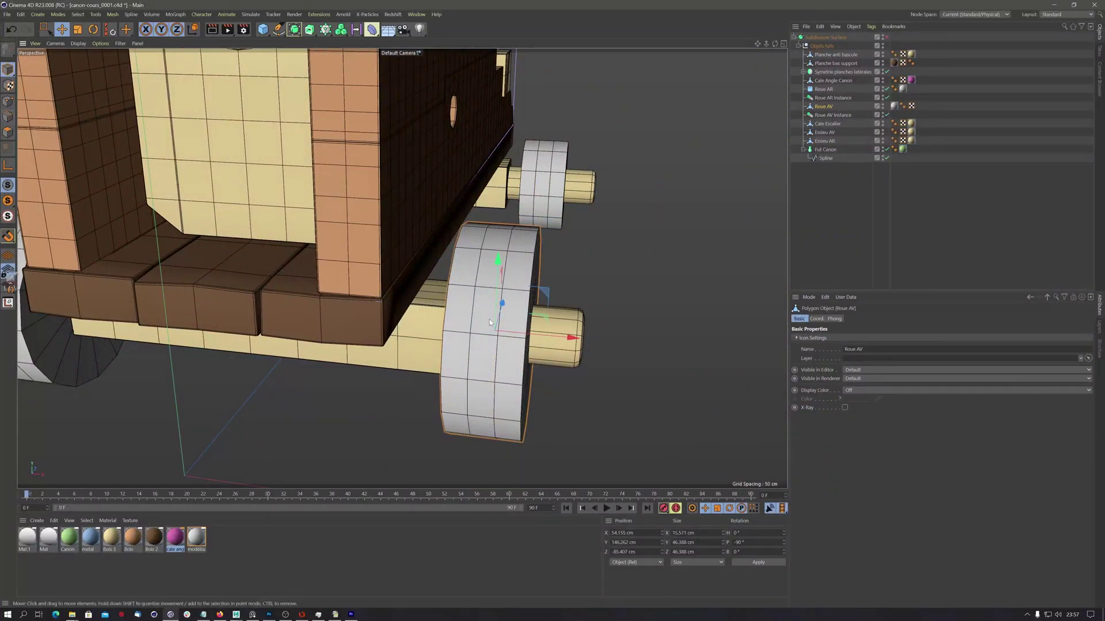
pyautogui.keyDown('alt'); pyautogui.moveTo(489, 321); pyautogui.dragTo(519, 304); pyautogui.keyUp('alt')
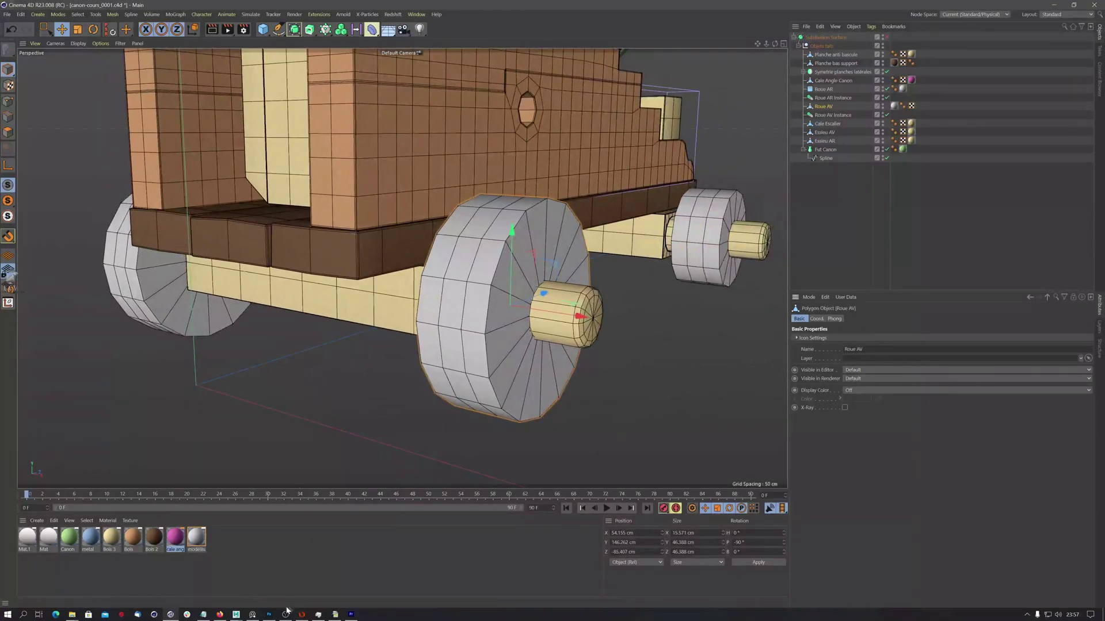
# Step: Switch to the reference board, enlarge the red-carriage cannon photo to examine its wheels, and return to Cinema 4D
pyautogui.click(253, 614)
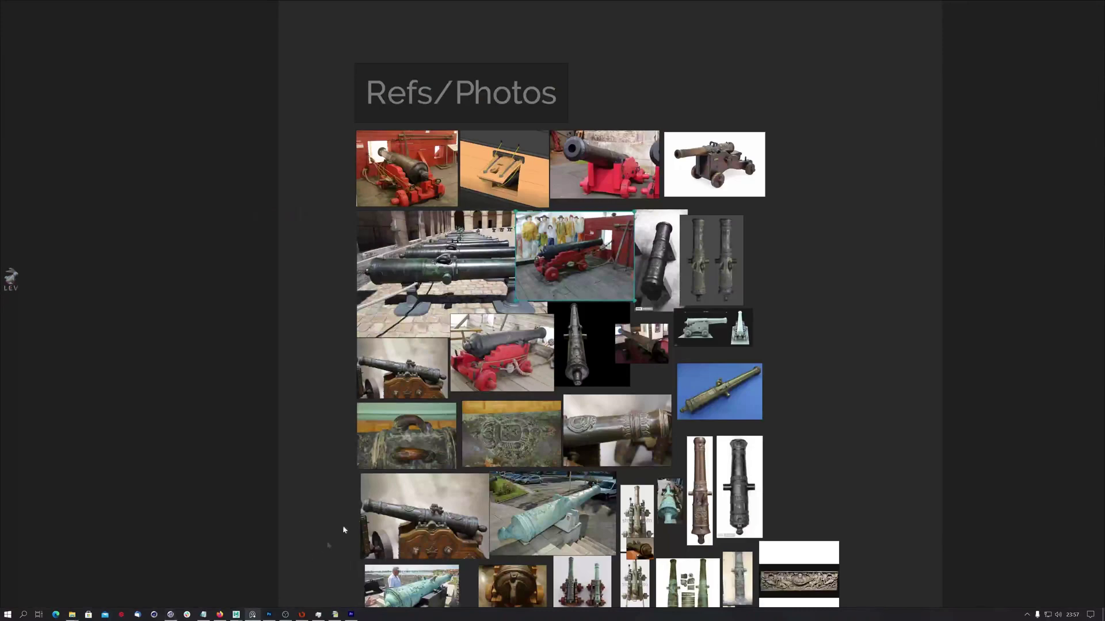
pyautogui.click(497, 376)
pyautogui.doubleClick(419, 197)
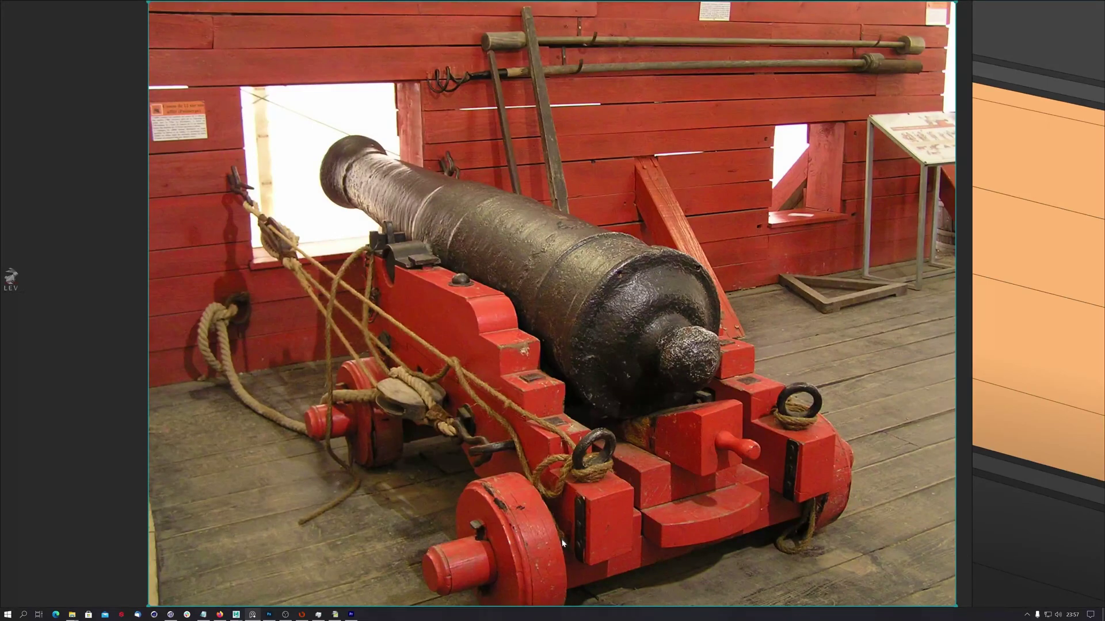
pyautogui.doubleClick(519, 551)
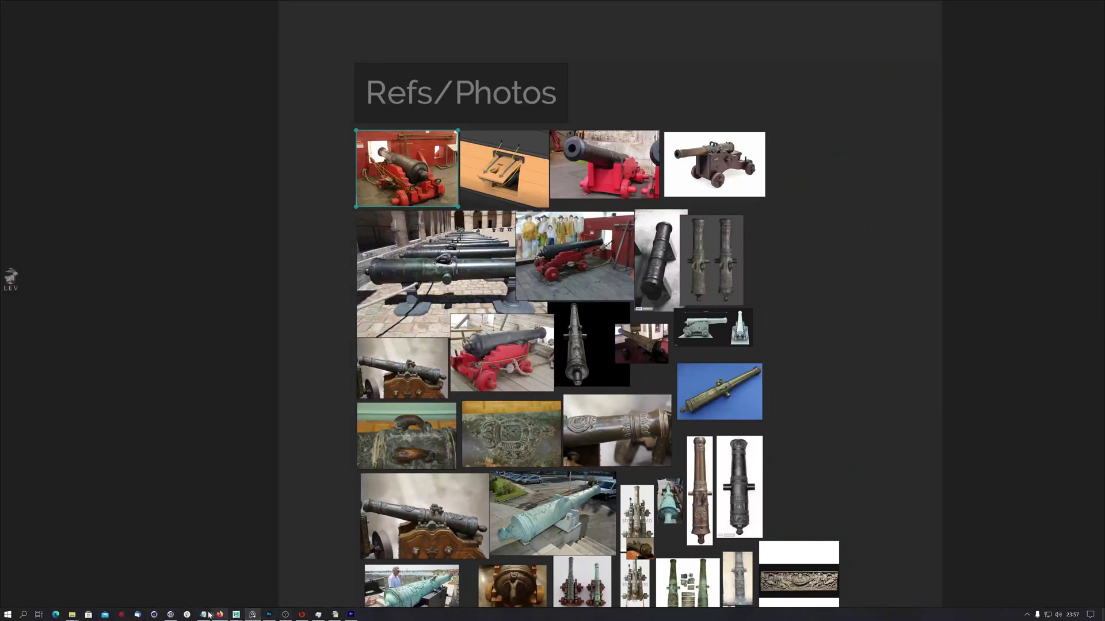
pyautogui.click(171, 617)
# Step: Select all polygons of the front wheel and run Optimize on them
pyautogui.scroll(-3, 496, 316)
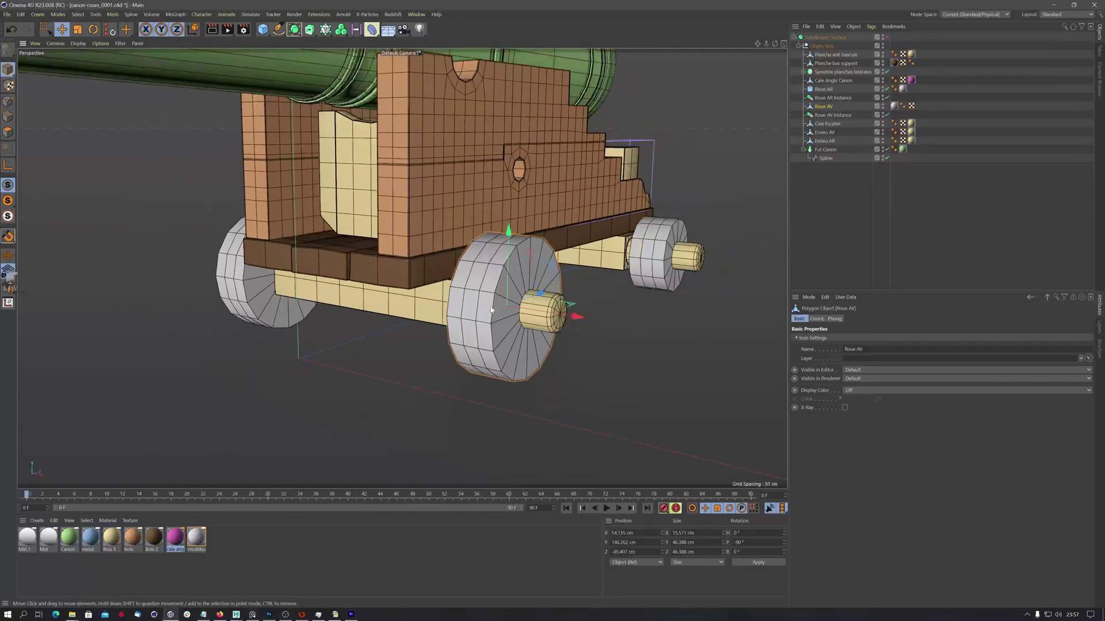
pyautogui.keyDown('alt'); pyautogui.moveTo(496, 316); pyautogui.dragTo(434, 333, button='middle'); pyautogui.keyUp('alt')
pyautogui.keyDown('alt'); pyautogui.moveTo(434, 333); pyautogui.dragTo(410, 347); pyautogui.keyUp('alt')
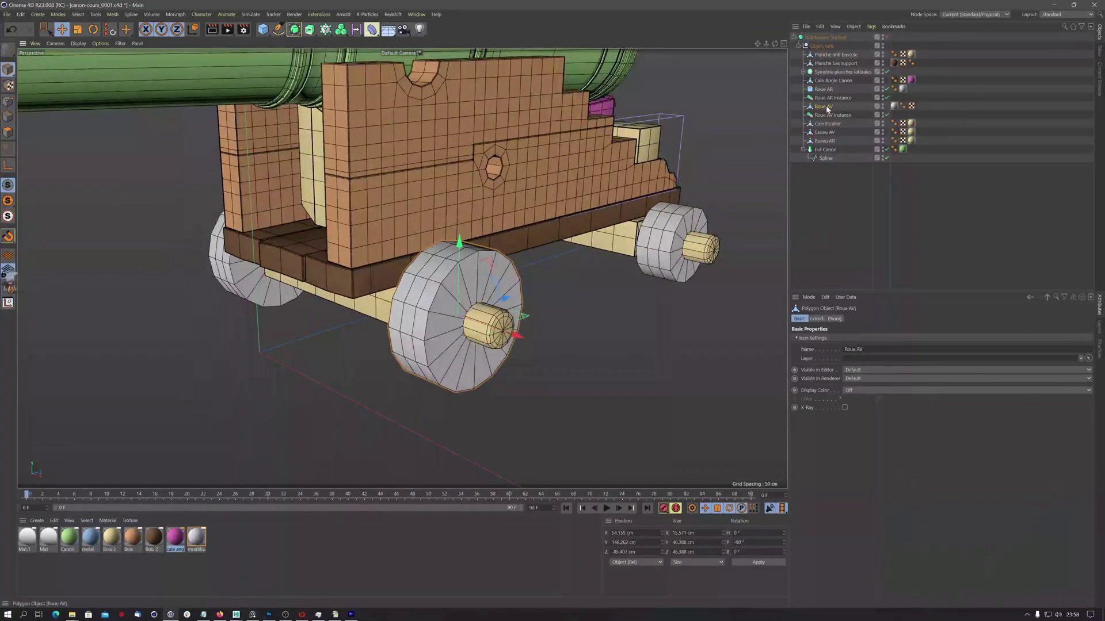
pyautogui.click(8, 132)
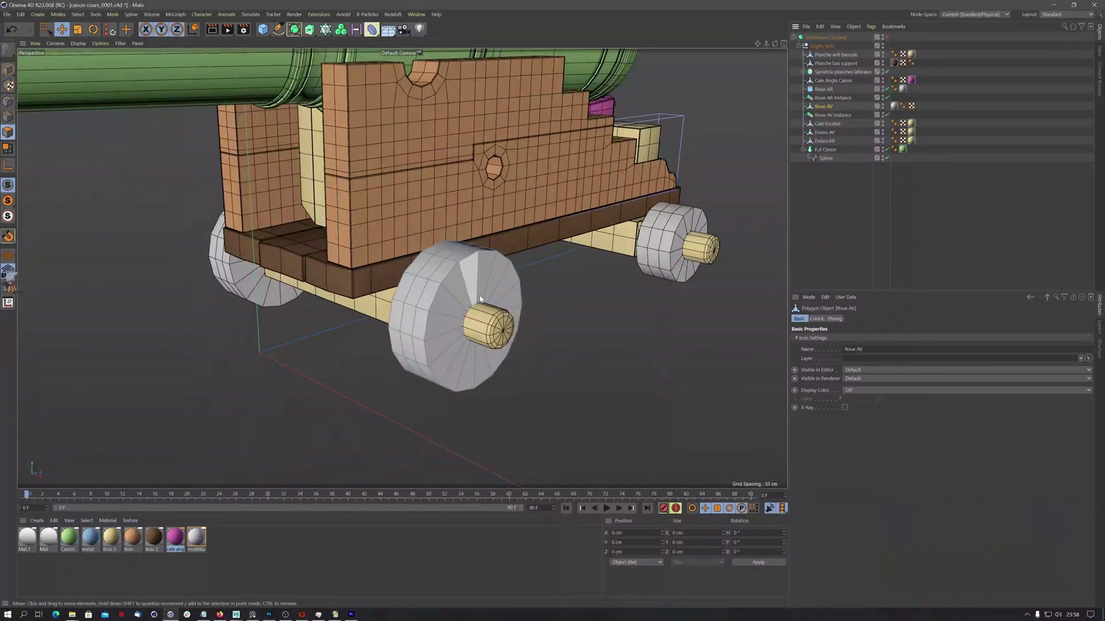
pyautogui.hotkey('ctrl', 'a')
pyautogui.rightClick(451, 302)
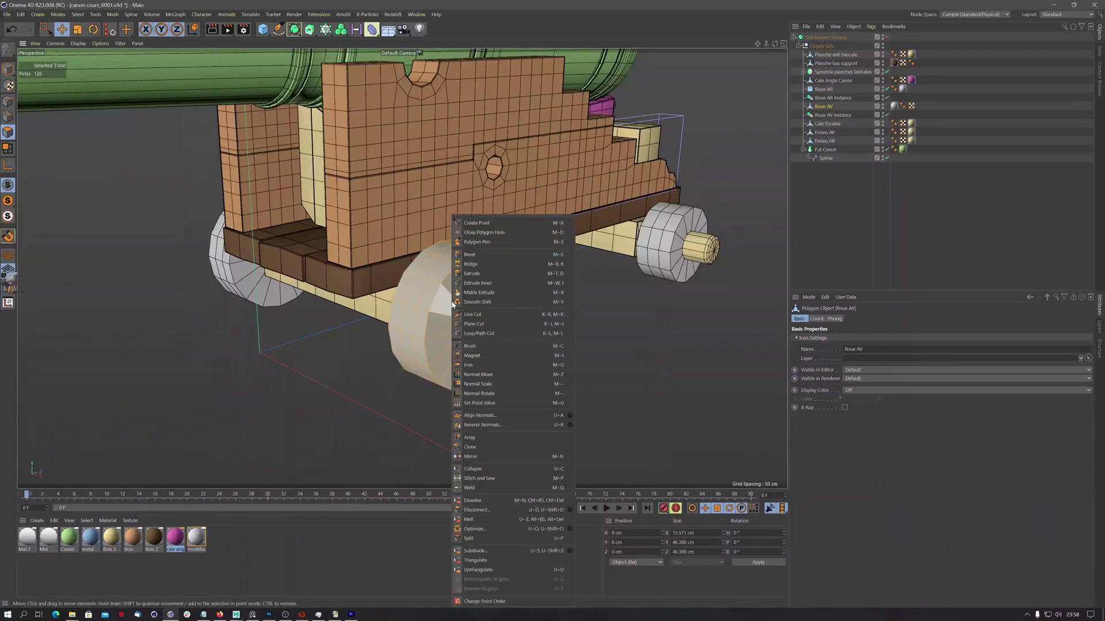
pyautogui.click(484, 531)
# Step: Add a loop cut around the front wheel's outer face near its rim, at an offset of about 12.2%
pyautogui.scroll(3, 447, 297)
pyautogui.keyDown('alt'); pyautogui.moveTo(448, 298); pyautogui.dragTo(463, 320); pyautogui.keyUp('alt')
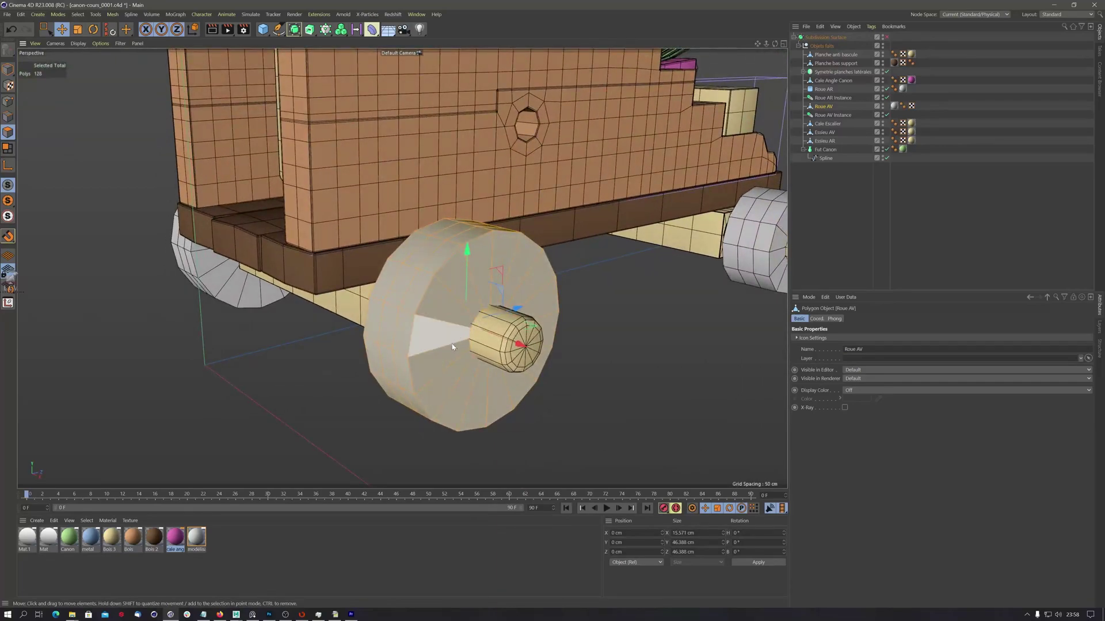
pyautogui.press('k')
pyautogui.press('l')
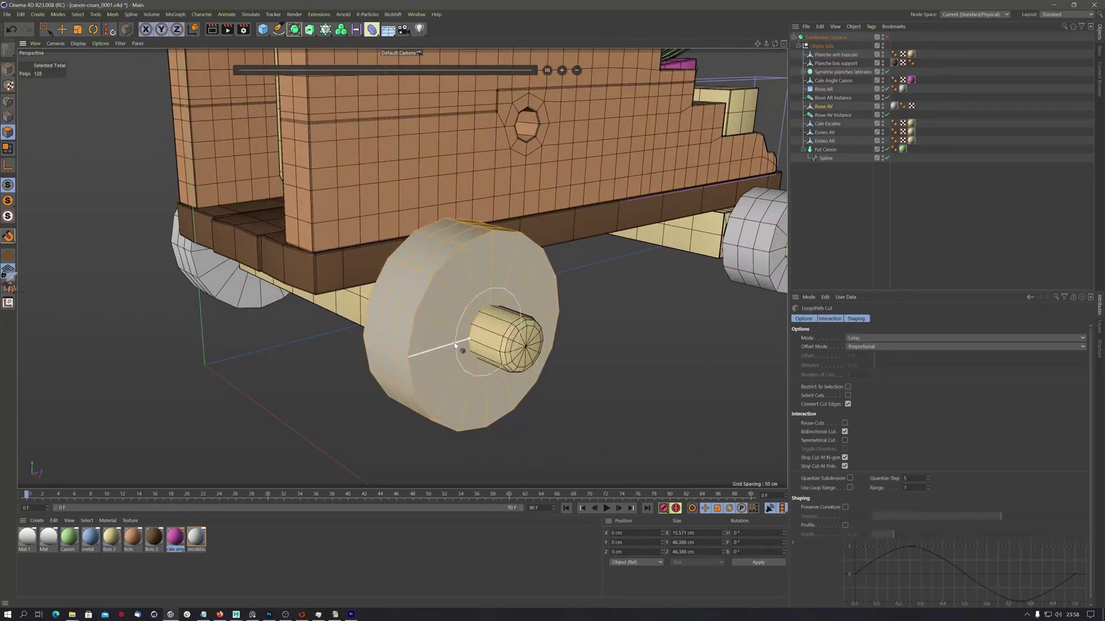
pyautogui.scroll(3, 421, 320)
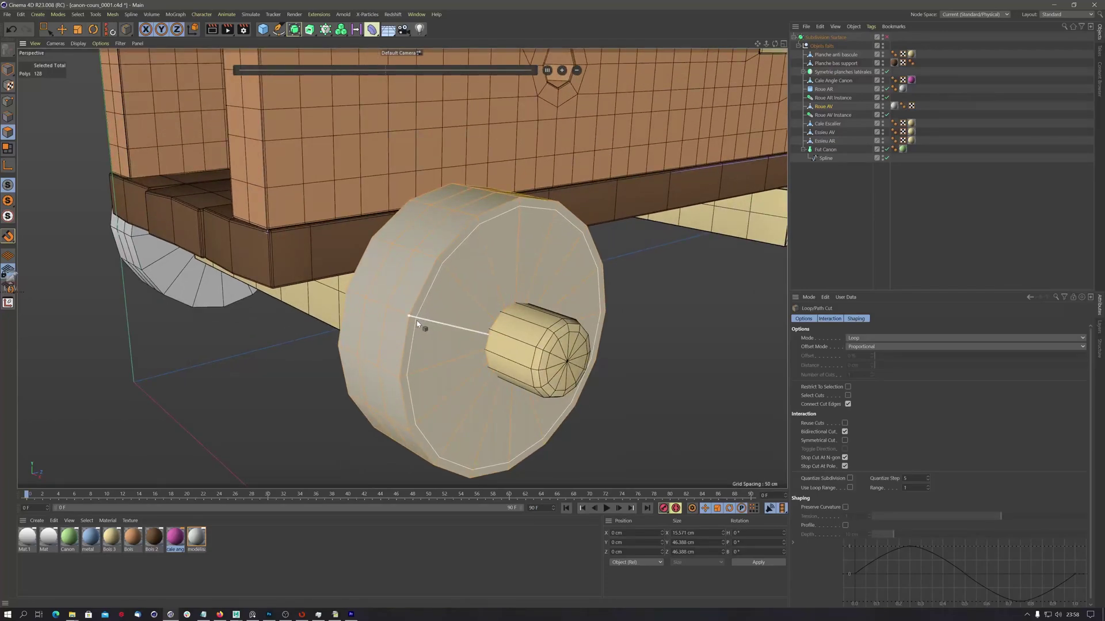
pyautogui.click(418, 324)
pyautogui.moveTo(467, 308)
pyautogui.keyDown('alt'); pyautogui.mouseDown()
pyautogui.moveTo(464, 271)
pyautogui.moveTo(459, 299)
pyautogui.mouseUp(); pyautogui.keyUp('alt')
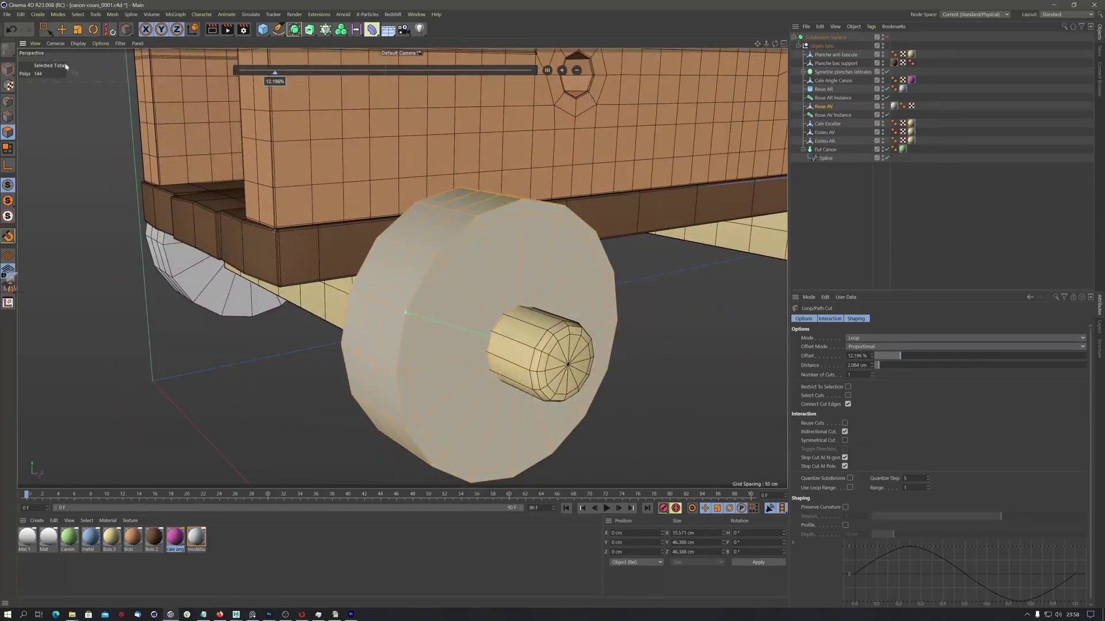
# Step: Loop-select the polygon ring inside the rim on the wheel's outer face and replace the wheel's material with the magenta one
pyautogui.click(46, 29)
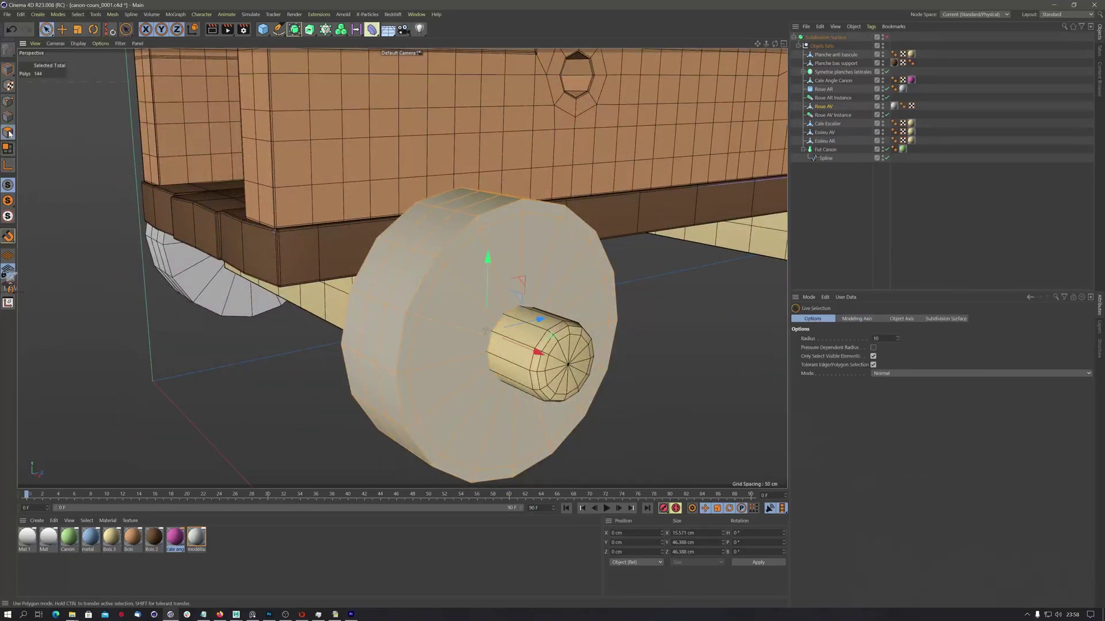
pyautogui.click(478, 327)
pyautogui.click(463, 357)
pyautogui.press('v')
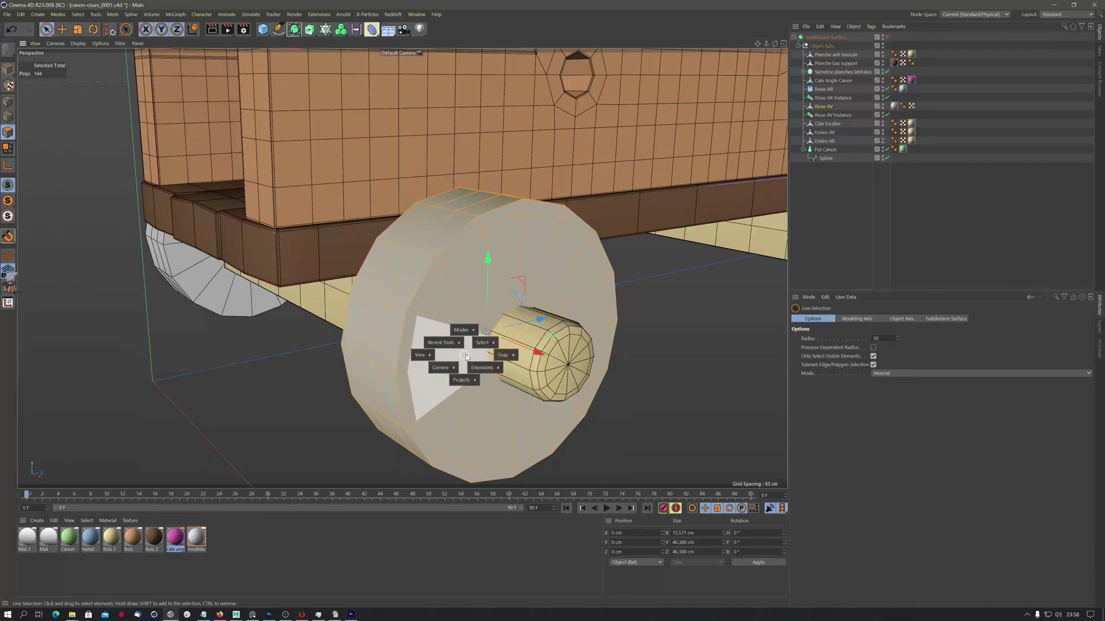
pyautogui.moveTo(482, 342)
pyautogui.click(547, 162)
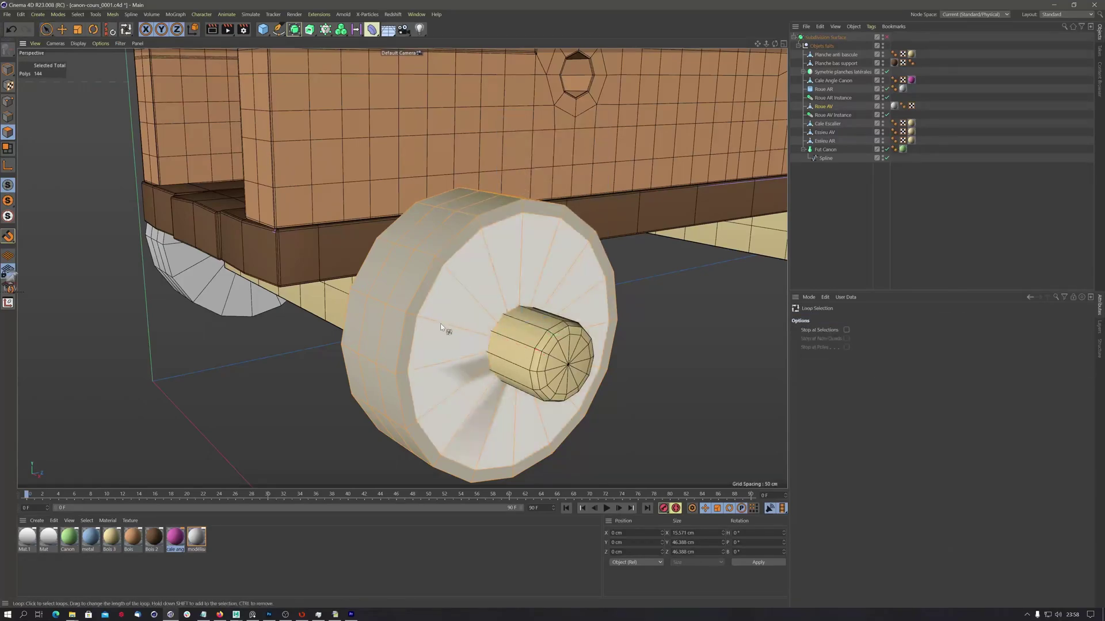
pyautogui.click(440, 323)
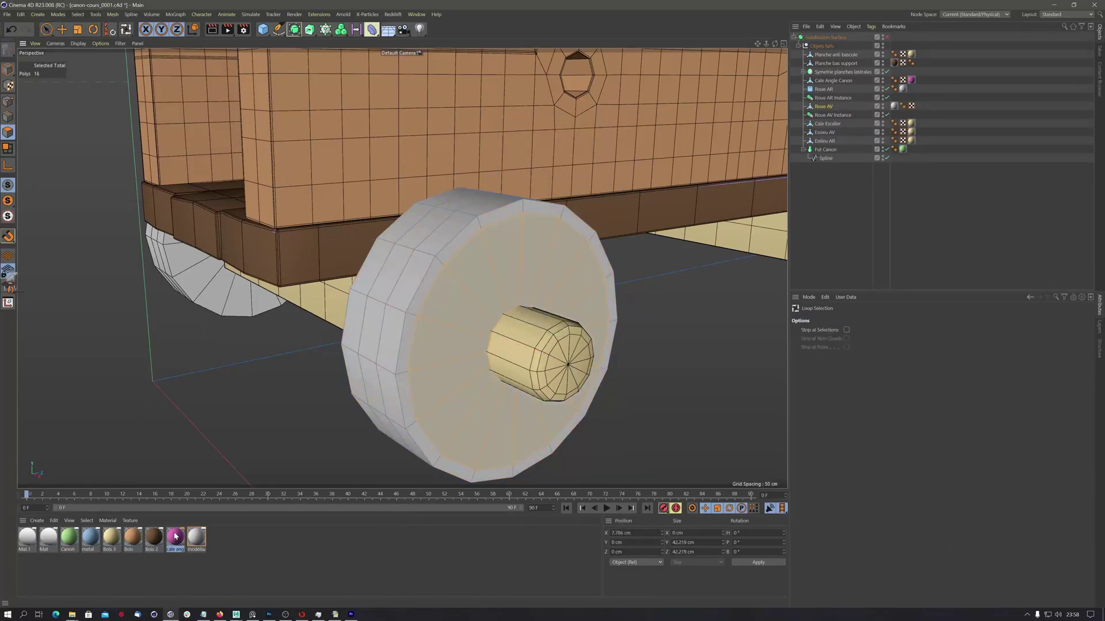
pyautogui.moveTo(894, 109); pyautogui.dragTo(894, 107)
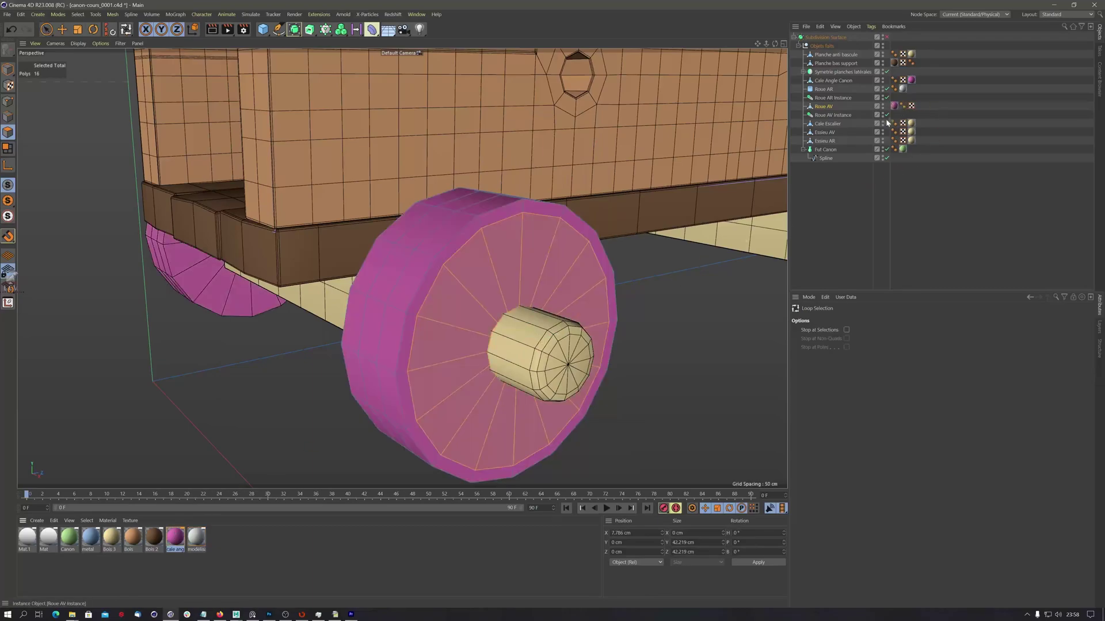
# Step: Bevel the selected face ring with an offset and extrusion of about 0.557 cm
pyautogui.keyDown('alt'); pyautogui.moveTo(524, 305); pyautogui.dragTo(466, 272); pyautogui.keyUp('alt')
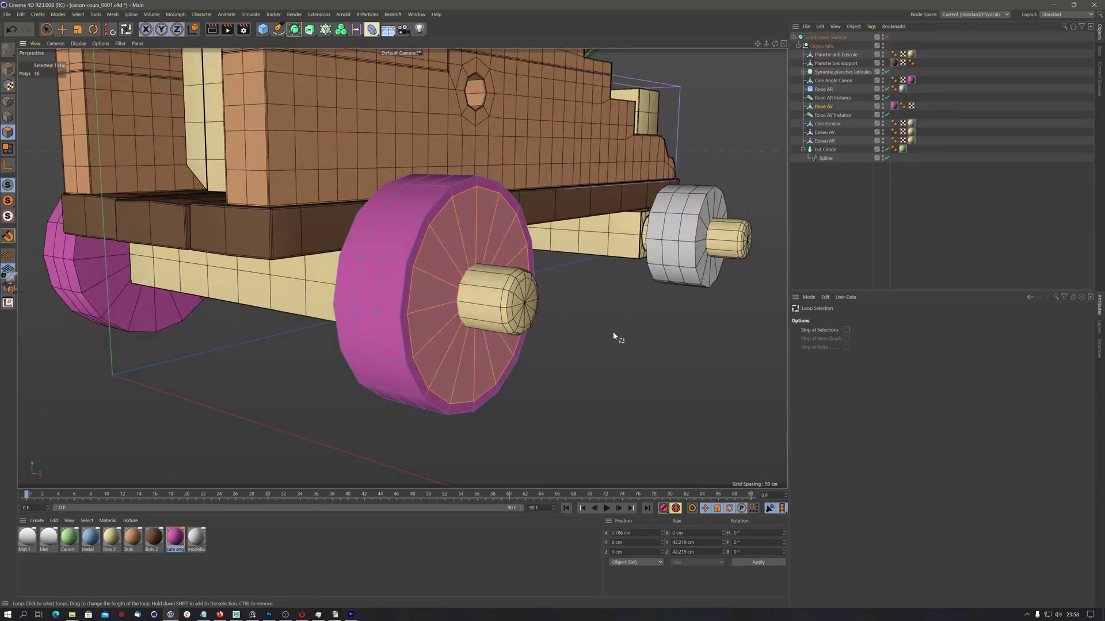
pyautogui.press('m')
pyautogui.press('s')
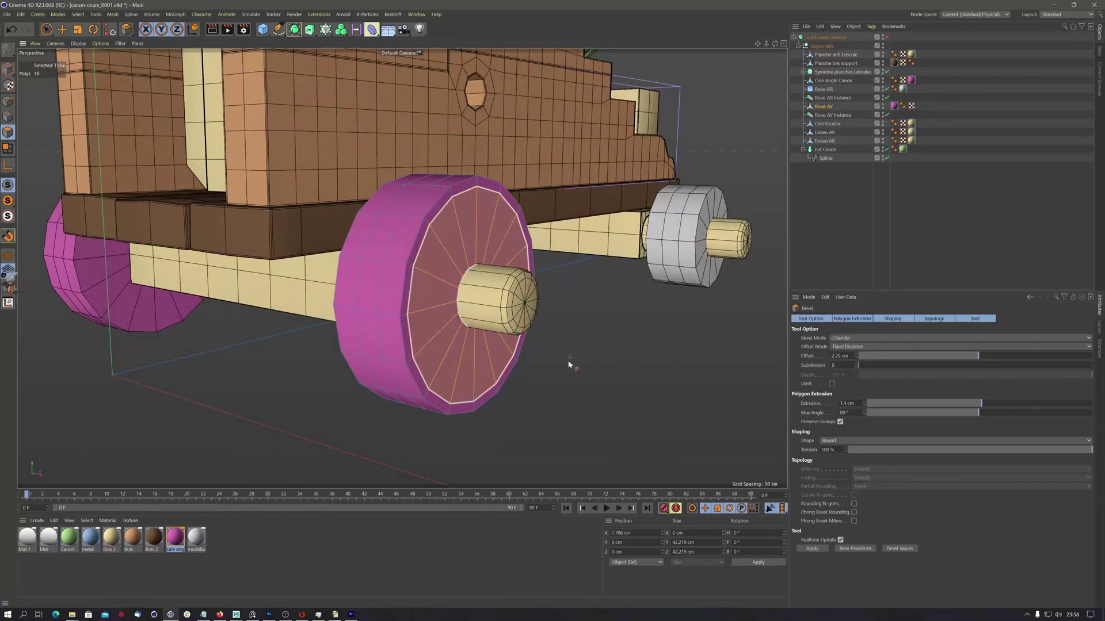
pyautogui.moveTo(571, 376); pyautogui.dragTo(590, 366)
pyautogui.keyDown('alt'); pyautogui.moveTo(425, 277); pyautogui.dragTo(454, 289, button='right'); pyautogui.keyUp('alt')
pyautogui.keyDown('alt'); pyautogui.moveTo(454, 290); pyautogui.dragTo(430, 328); pyautogui.keyUp('alt')
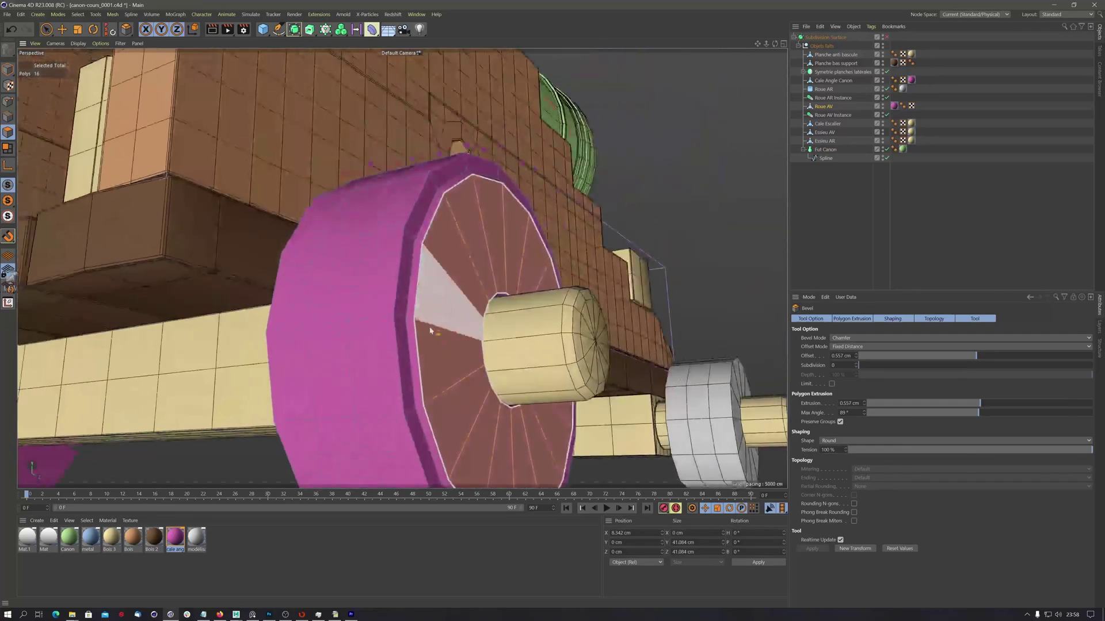
pyautogui.keyDown('alt'); pyautogui.moveTo(430, 330); pyautogui.dragTo(426, 237, button='middle'); pyautogui.keyUp('alt')
pyautogui.moveTo(430, 230)
pyautogui.keyDown('alt'); pyautogui.mouseDown()
pyautogui.moveTo(430, 199)
pyautogui.moveTo(429, 234)
pyautogui.mouseUp(); pyautogui.keyUp('alt')
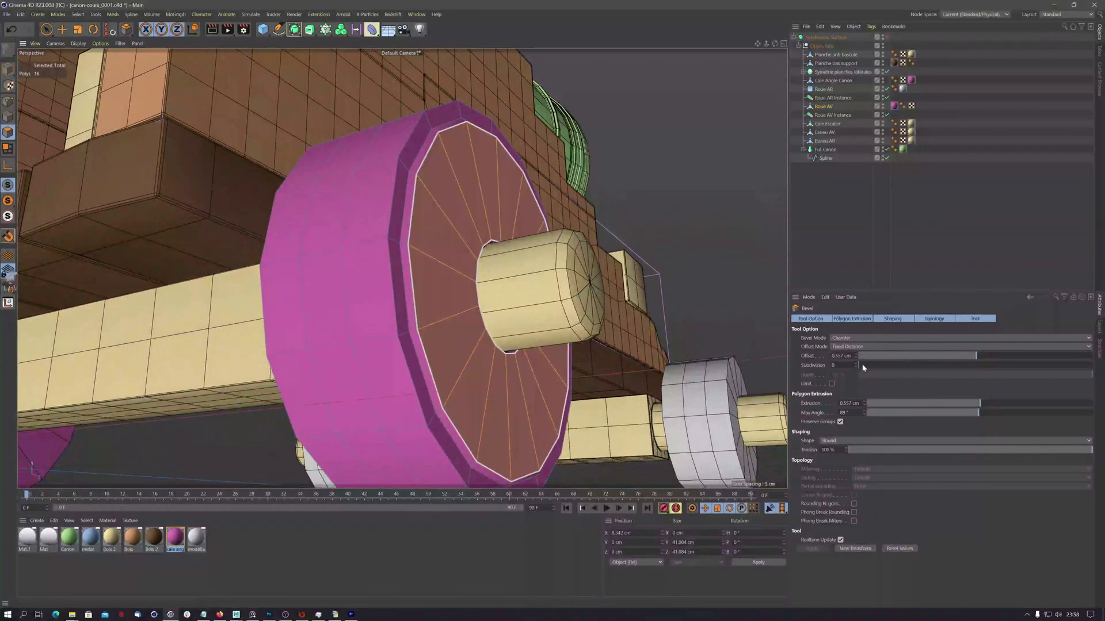
# Step: Set the face ring's bevel to 1 subdivision and a depth of -100%
pyautogui.moveTo(862, 367); pyautogui.dragTo(866, 367)
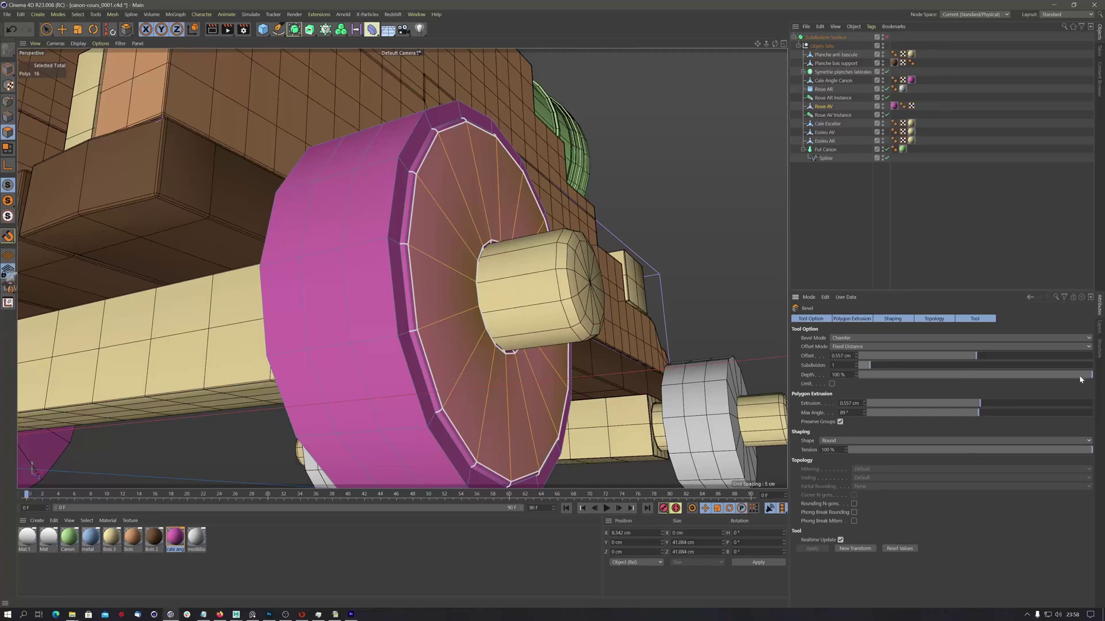
pyautogui.moveTo(1080, 379); pyautogui.dragTo(836, 376)
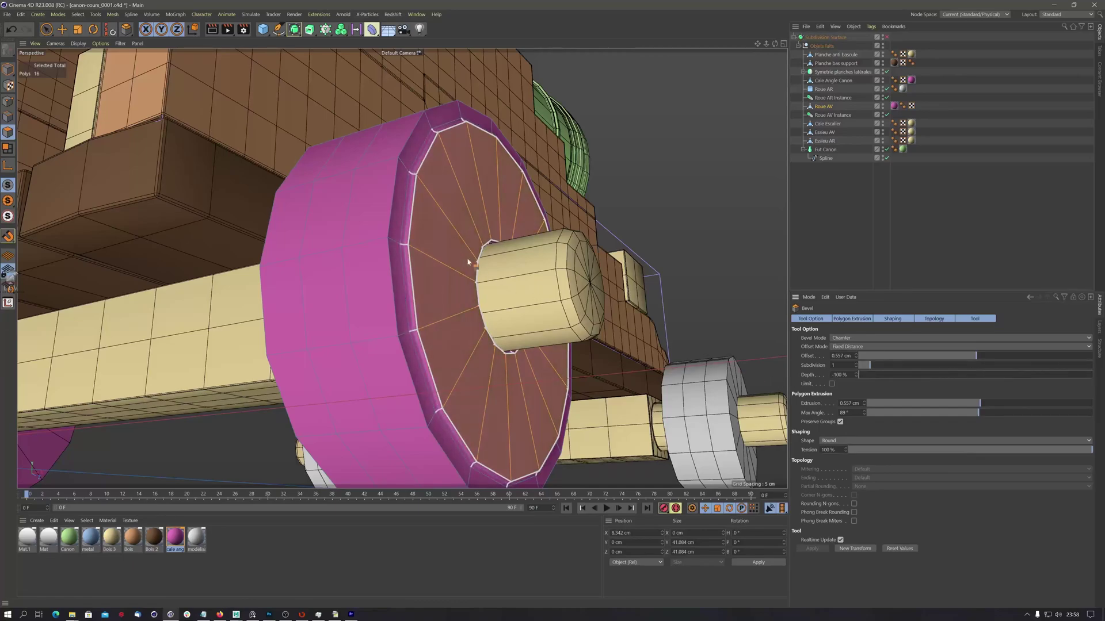
pyautogui.moveTo(468, 262)
pyautogui.keyDown('alt'); pyautogui.mouseDown()
pyautogui.moveTo(460, 255)
pyautogui.moveTo(457, 269)
pyautogui.mouseUp(); pyautogui.keyUp('alt')
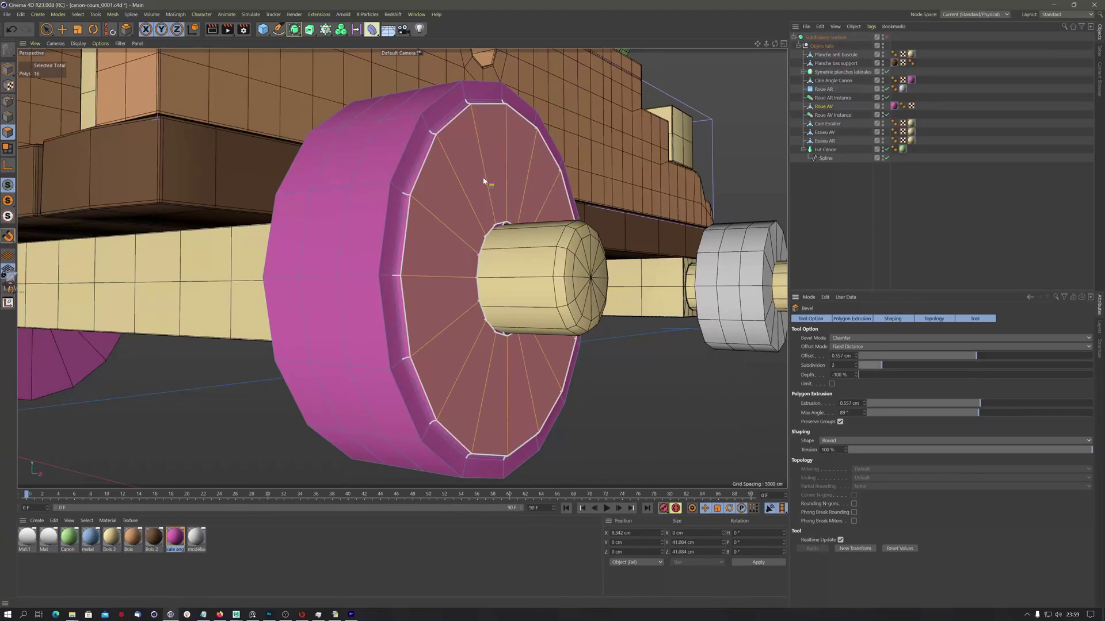
pyautogui.keyDown('alt'); pyautogui.moveTo(484, 182); pyautogui.dragTo(498, 170); pyautogui.keyUp('alt')
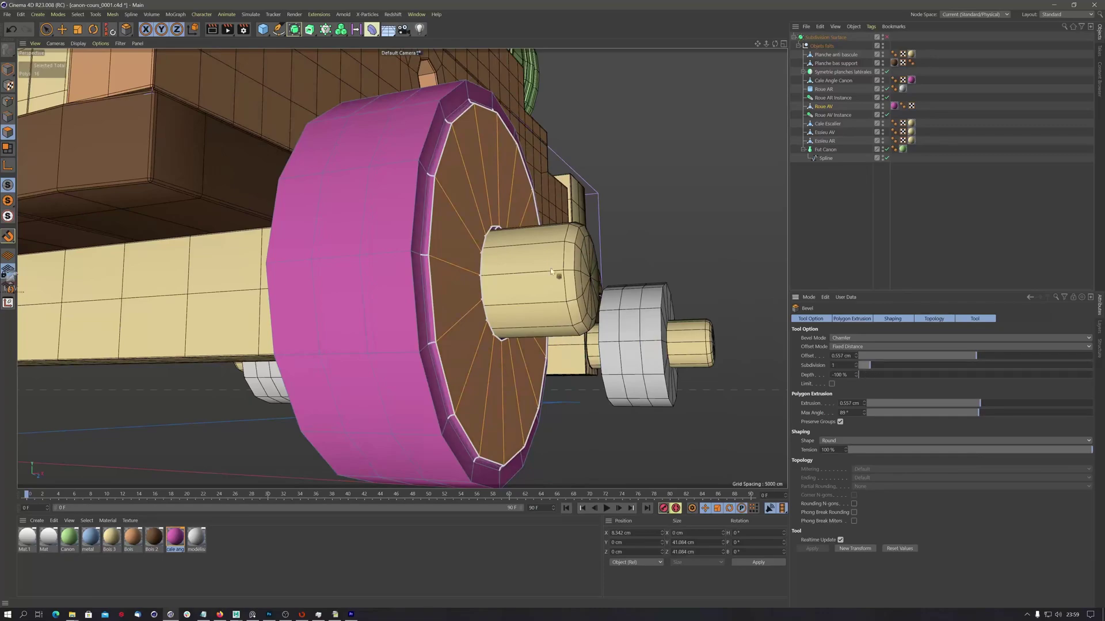
pyautogui.scroll(-2, 446, 254)
pyautogui.keyDown('alt'); pyautogui.moveTo(443, 259); pyautogui.dragTo(416, 288); pyautogui.keyUp('alt')
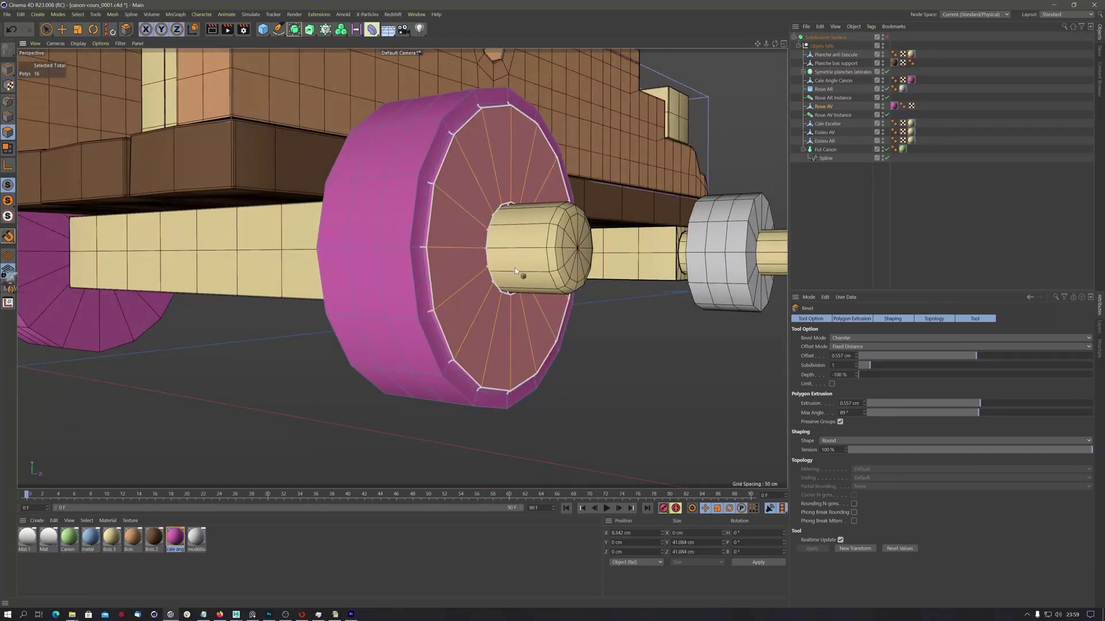
# Step: Loop-select the narrow ring of rim polygons around the front wheel's outer face
pyautogui.press('v')
pyautogui.moveTo(531, 253)
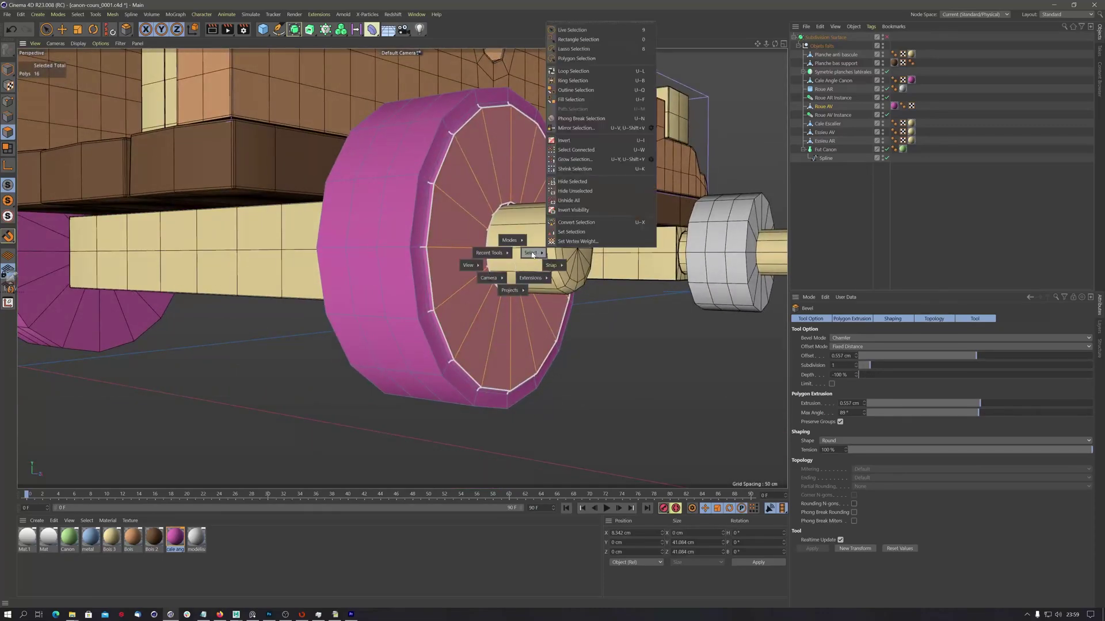
pyautogui.click(568, 75)
pyautogui.click(420, 176)
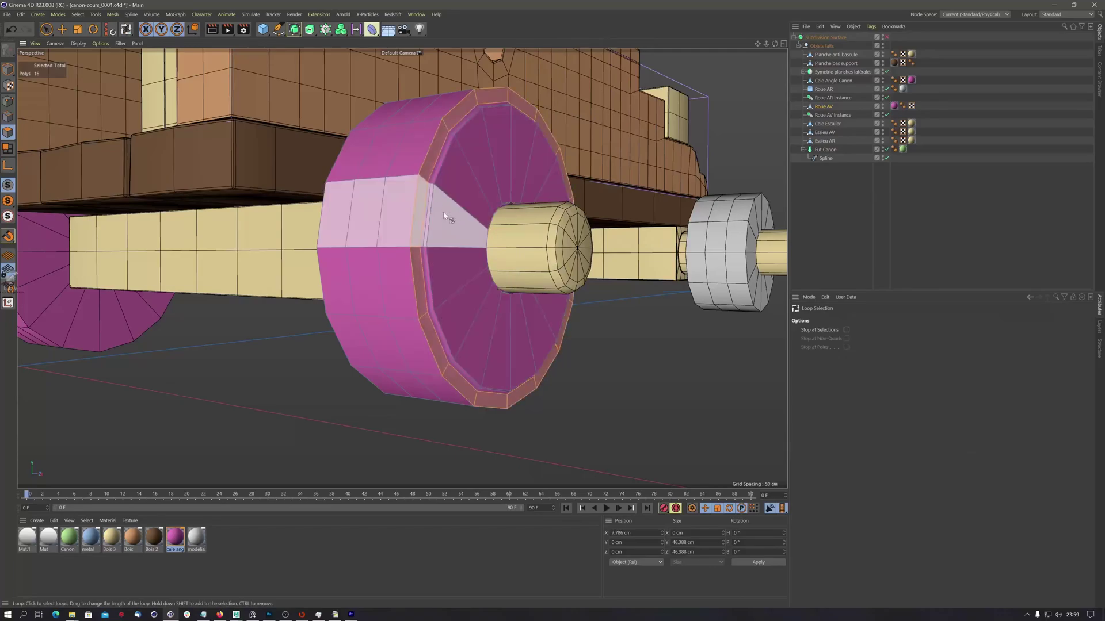
# Step: Try to extrude the selected rim ring inward with an offset of about -1.793 cm, and undo it
pyautogui.keyDown('alt'); pyautogui.moveTo(443, 212); pyautogui.dragTo(468, 247); pyautogui.keyUp('alt')
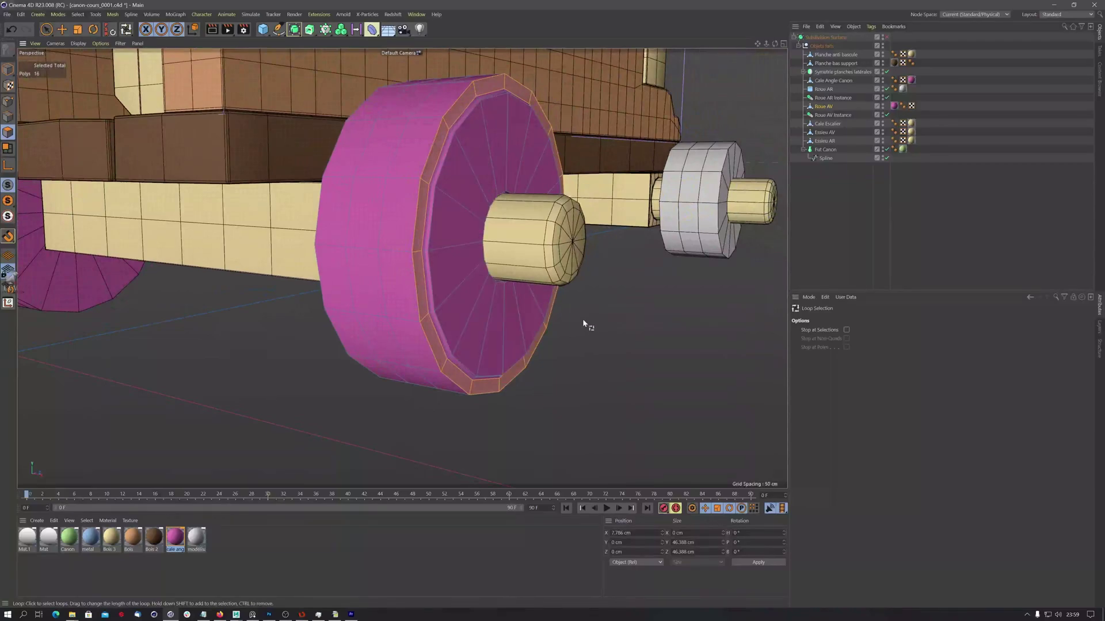
pyautogui.press('d')
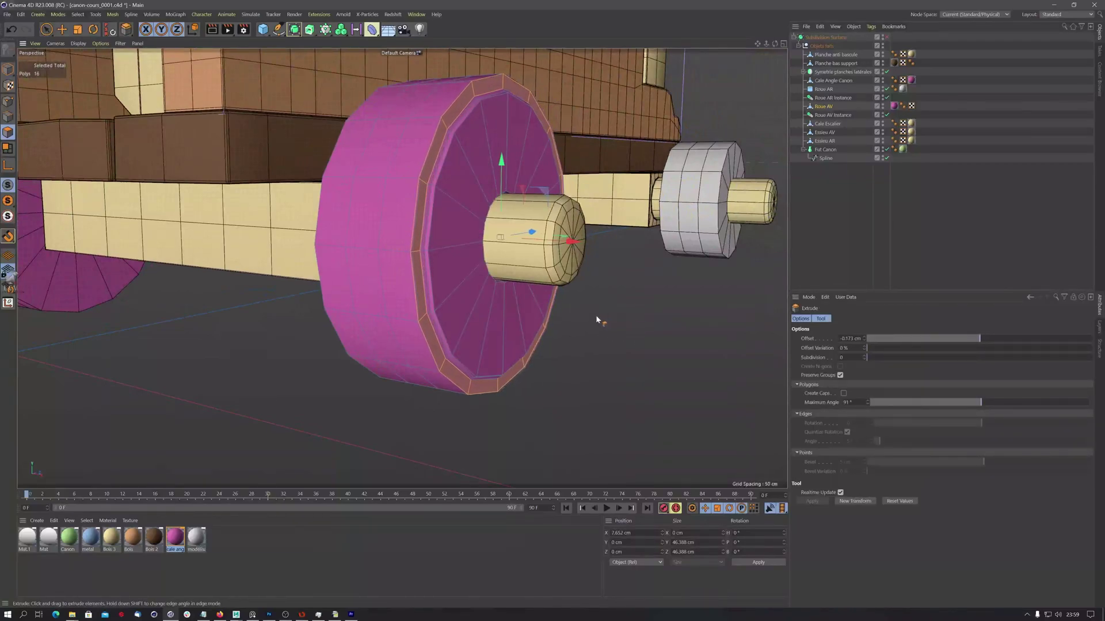
pyautogui.moveTo(596, 315); pyautogui.dragTo(529, 330)
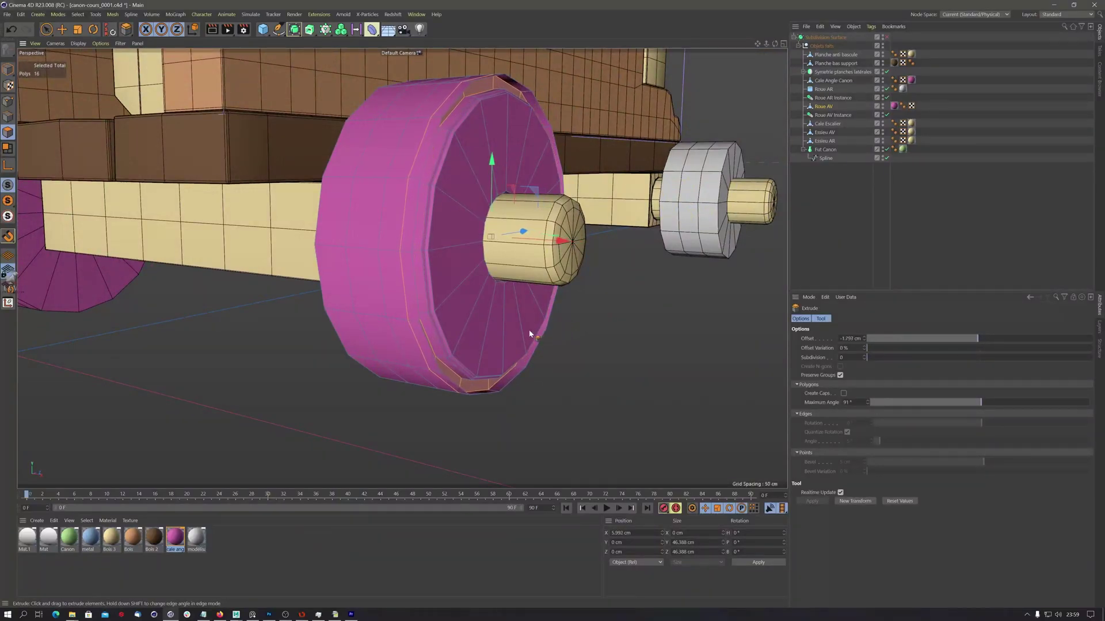
pyautogui.moveTo(477, 152)
pyautogui.keyDown('alt'); pyautogui.mouseDown()
pyautogui.moveTo(504, 150)
pyautogui.moveTo(461, 157)
pyautogui.moveTo(474, 146)
pyautogui.mouseUp(); pyautogui.keyUp('alt')
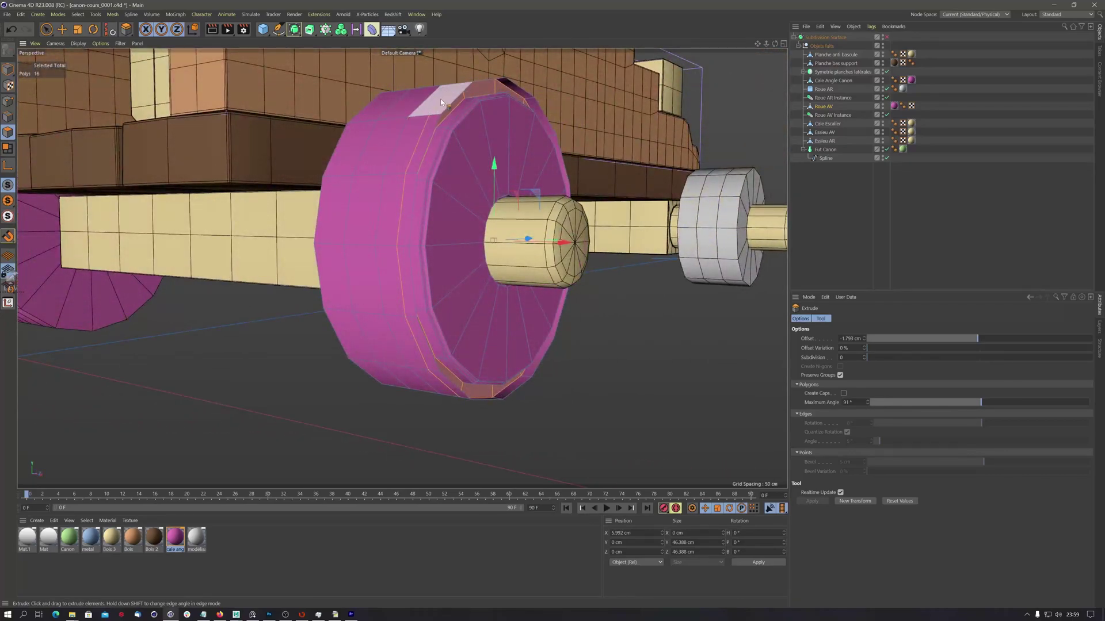
pyautogui.hotkey('ctrl', 'z')
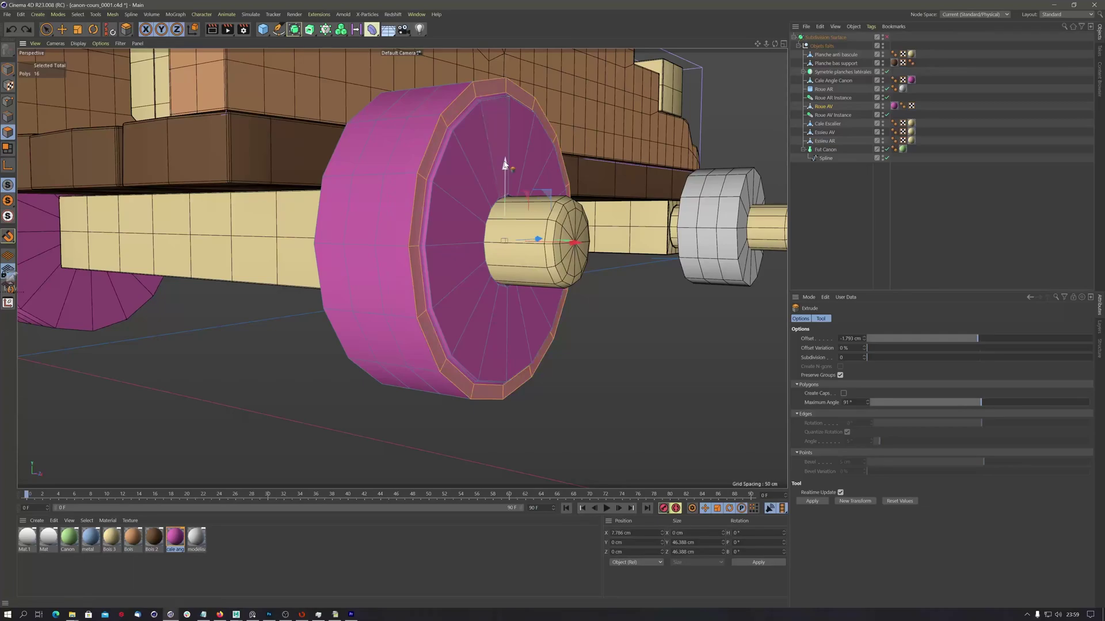
# Step: Try to push the selected rim ring inward along the wheel's axis, and undo the move
pyautogui.keyDown('alt'); pyautogui.moveTo(473, 194); pyautogui.dragTo(476, 207); pyautogui.keyUp('alt')
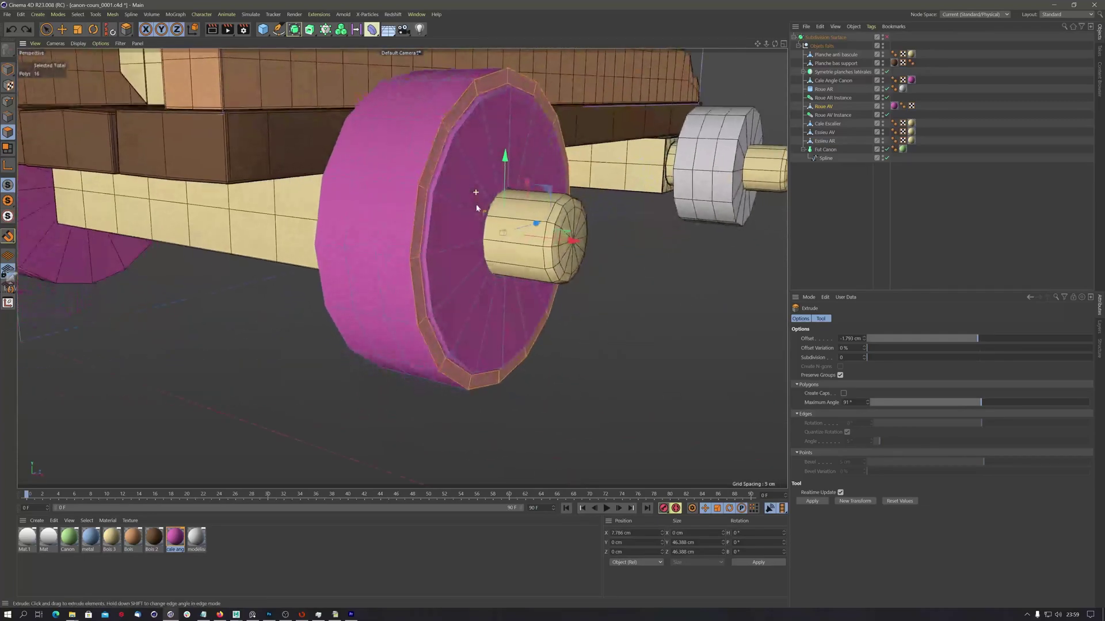
pyautogui.keyDown('alt'); pyautogui.moveTo(466, 188); pyautogui.dragTo(489, 192, button='right'); pyautogui.keyUp('alt')
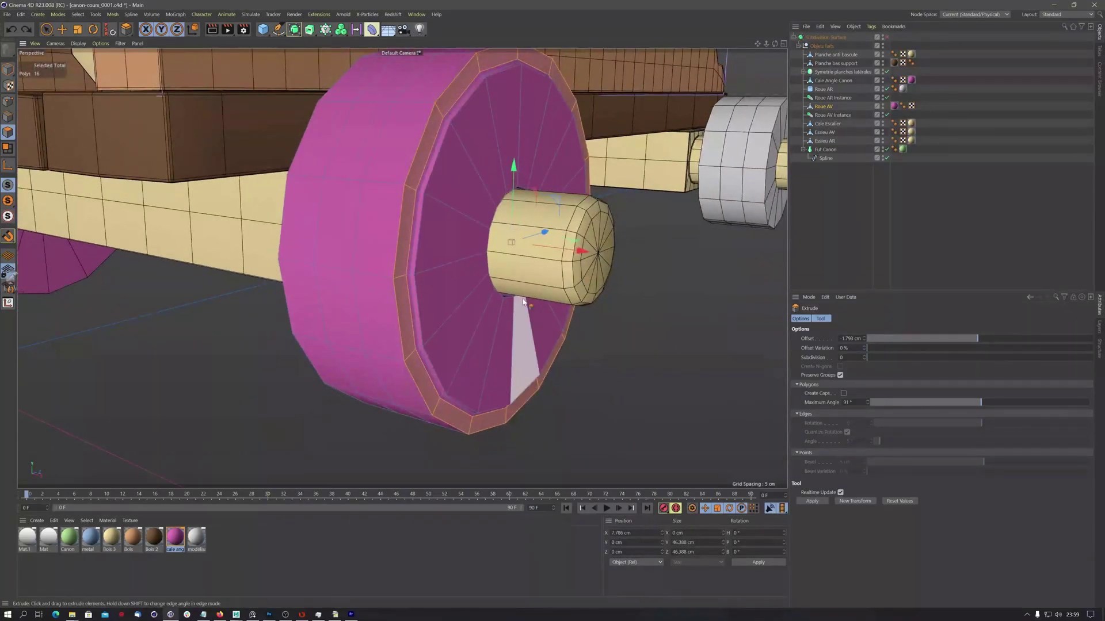
pyautogui.moveTo(582, 253); pyautogui.dragTo(574, 260)
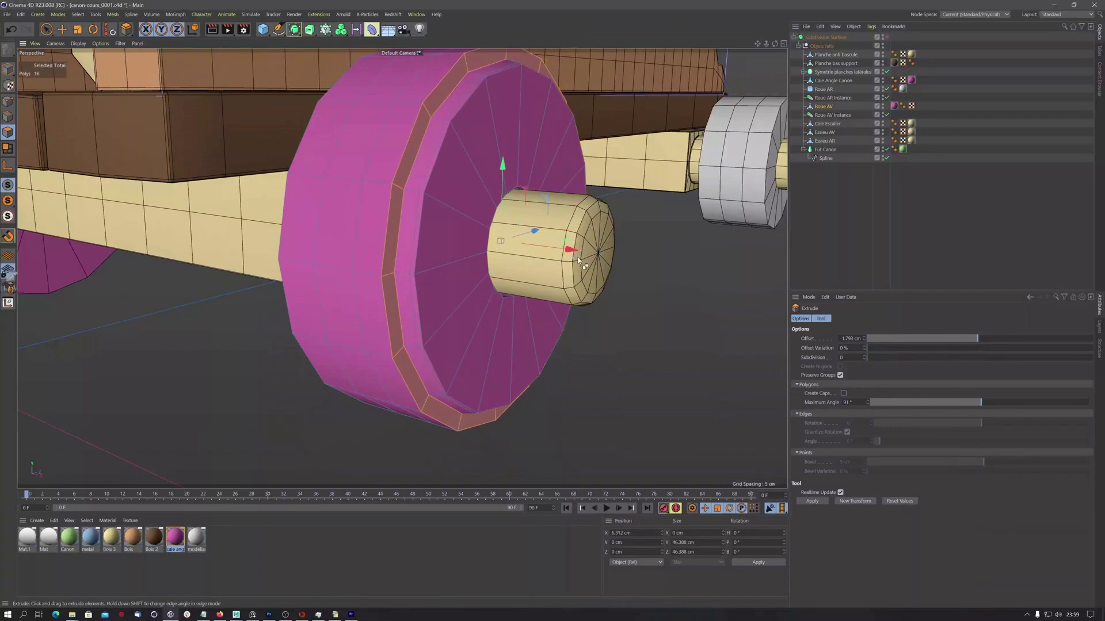
pyautogui.hotkey('ctrl', 'z')
# Step: Loop-cut the thin bevel strip just inside the selected rim ring at an offset of about 92.6%
pyautogui.keyDown('alt'); pyautogui.moveTo(422, 189); pyautogui.dragTo(444, 184); pyautogui.keyUp('alt')
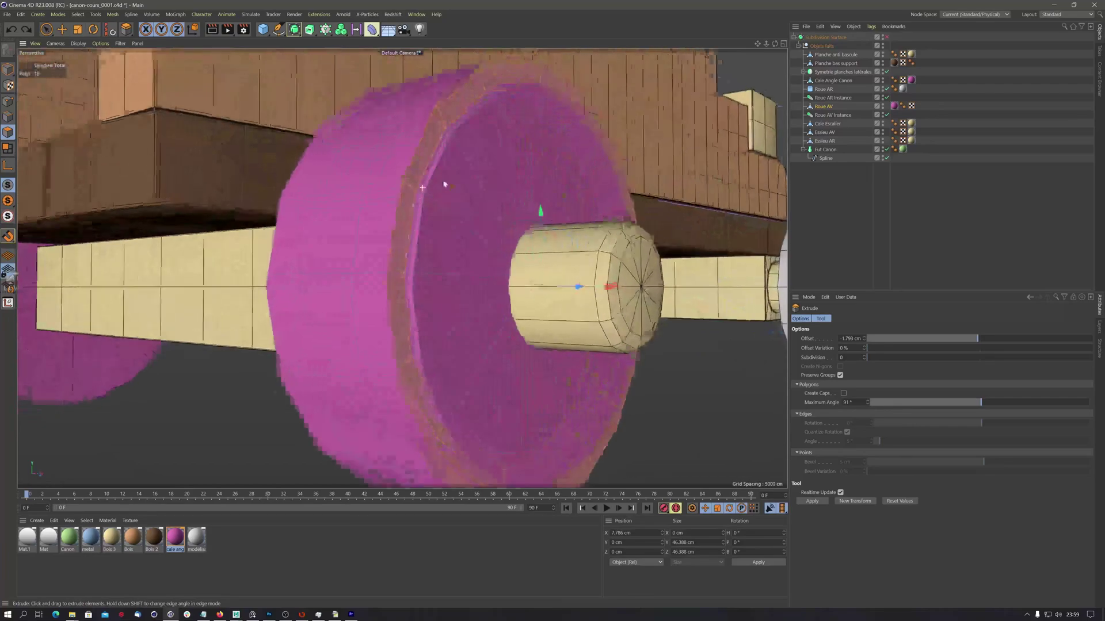
pyautogui.keyDown('alt'); pyautogui.moveTo(444, 182); pyautogui.dragTo(471, 182, button='right'); pyautogui.keyUp('alt')
pyautogui.keyDown('alt'); pyautogui.moveTo(462, 177); pyautogui.dragTo(436, 212); pyautogui.keyUp('alt')
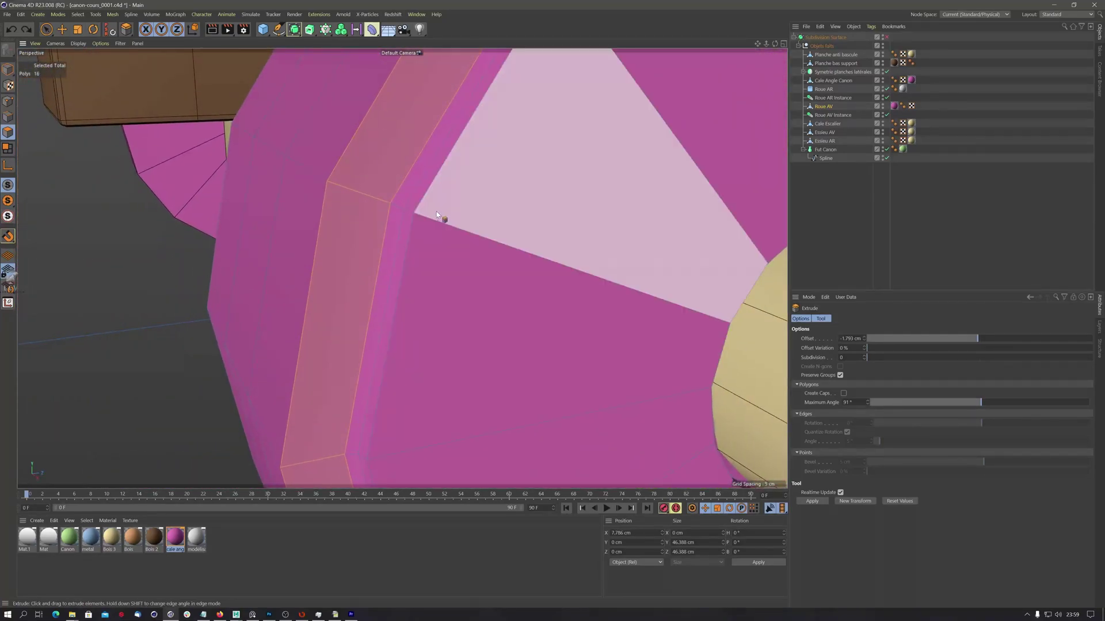
pyautogui.press('k')
pyautogui.press('l')
pyautogui.keyDown('alt'); pyautogui.moveTo(394, 199); pyautogui.dragTo(450, 178, button='right'); pyautogui.keyUp('alt')
pyautogui.click(385, 212)
# Step: Move the selected outer rim ring inward along the wheel's axis to about 5.17 cm in X
pyautogui.keyDown('alt'); pyautogui.moveTo(382, 214); pyautogui.dragTo(450, 249); pyautogui.keyUp('alt')
pyautogui.scroll(-5, 450, 249)
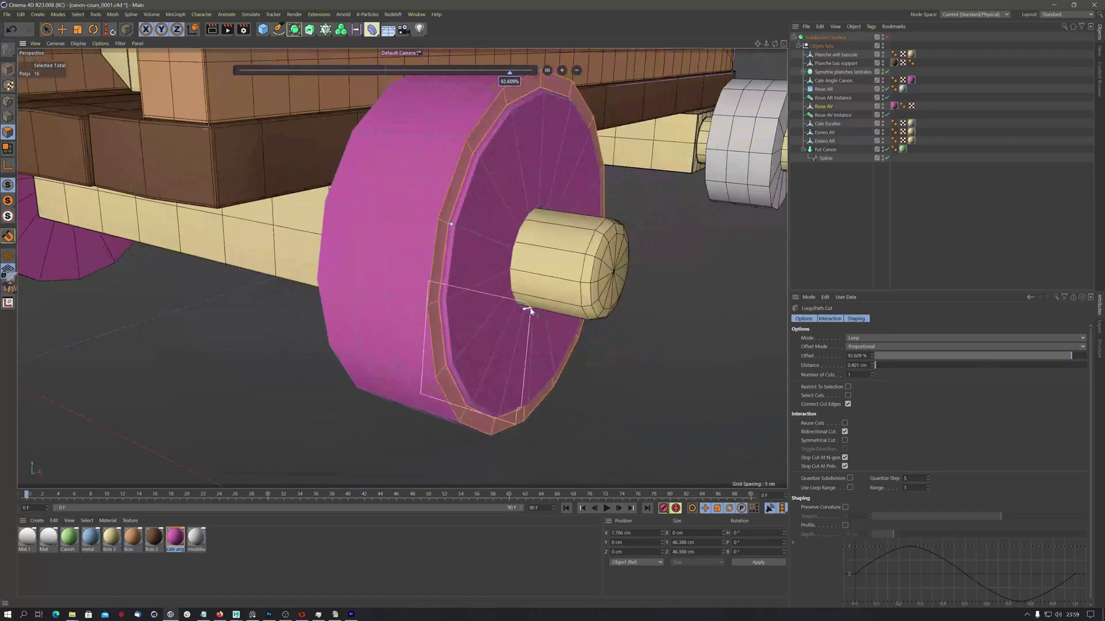
pyautogui.press('e')
pyautogui.moveTo(602, 268)
pyautogui.mouseDown()
pyautogui.moveTo(578, 272)
pyautogui.moveTo(564, 233)
pyautogui.moveTo(579, 242)
pyautogui.moveTo(557, 255)
pyautogui.moveTo(575, 248)
pyautogui.moveTo(515, 287)
pyautogui.moveTo(513, 303)
pyautogui.mouseUp()
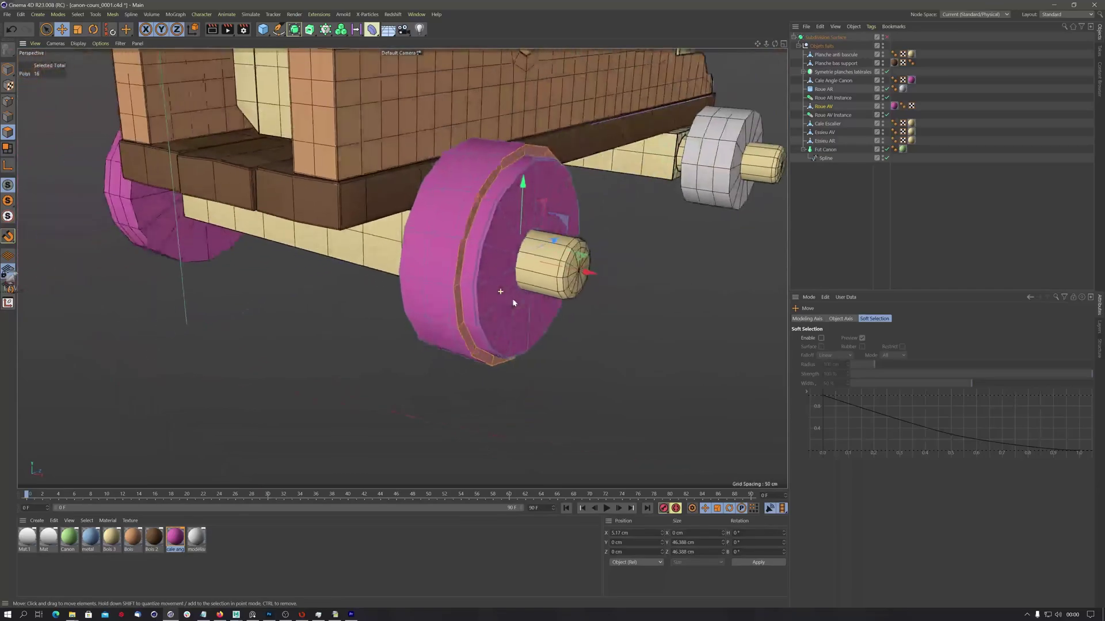
# Step: Loop-select the edge loops outlining the new step around the front wheel's outer rim, in edge mode
pyautogui.keyDown('alt'); pyautogui.moveTo(490, 223); pyautogui.dragTo(455, 279, button='middle'); pyautogui.keyUp('alt')
pyautogui.scroll(3, 473, 253)
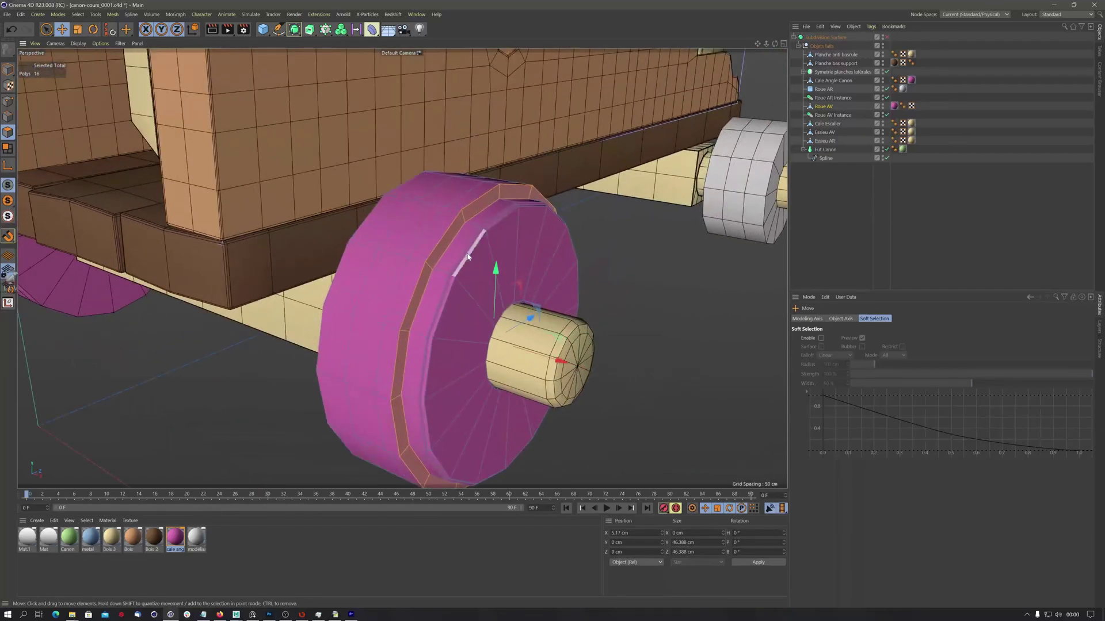
pyautogui.scroll(2, 491, 232)
pyautogui.moveTo(451, 269)
pyautogui.keyDown('alt'); pyautogui.mouseDown()
pyautogui.moveTo(489, 234)
pyautogui.moveTo(437, 276)
pyautogui.moveTo(470, 263)
pyautogui.moveTo(467, 275)
pyautogui.mouseUp(); pyautogui.keyUp('alt')
pyautogui.scroll(1, 488, 235)
pyautogui.press('v')
pyautogui.moveTo(490, 257)
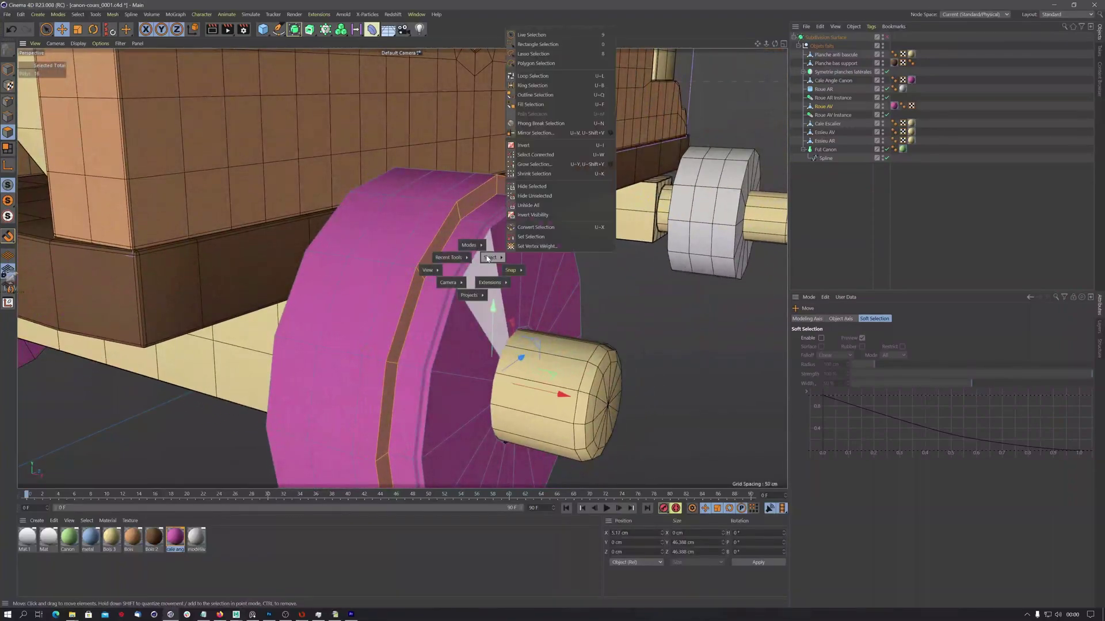
pyautogui.click(528, 78)
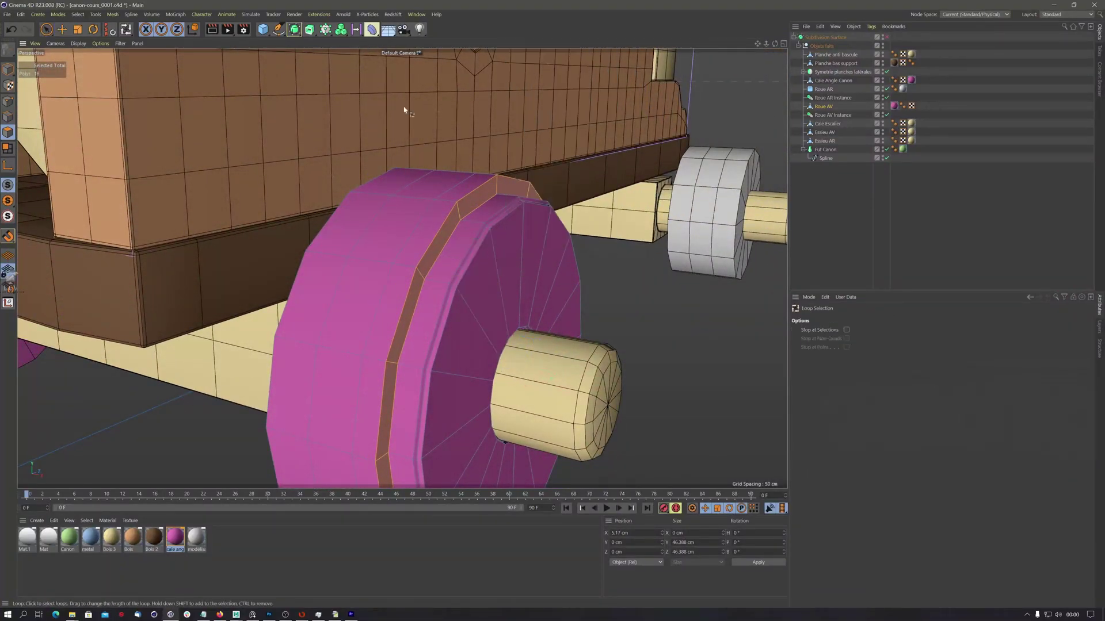
pyautogui.click(9, 119)
pyautogui.click(420, 298)
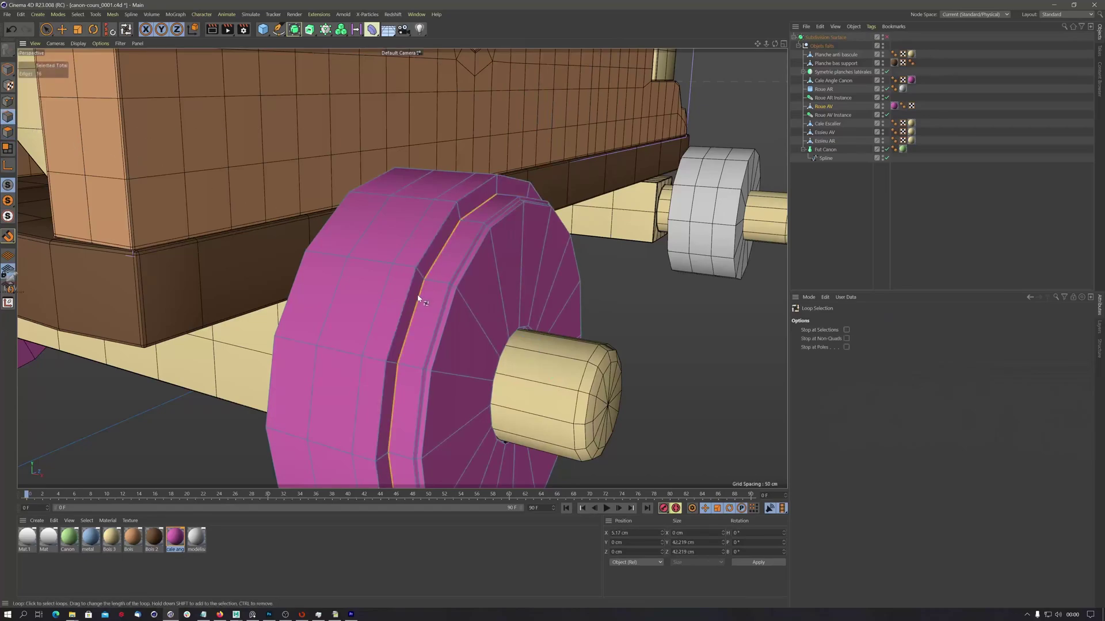
pyautogui.keyDown('shift'); pyautogui.click(443, 307); pyautogui.keyUp('shift')
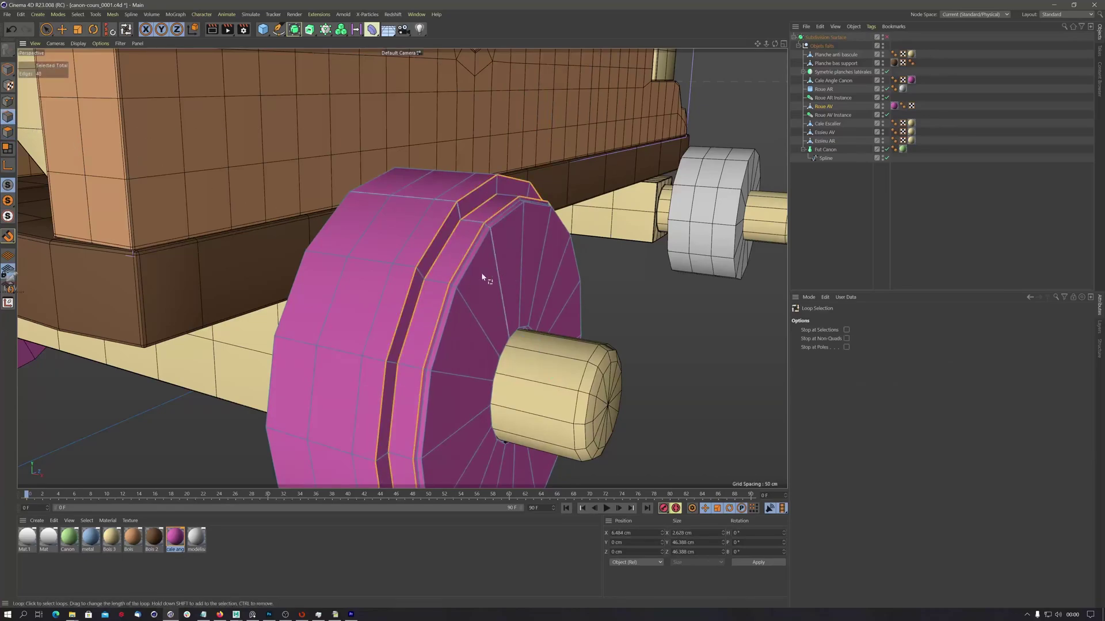
# Step: Add the edge loop around the outer face to the selection, and bevel the selected loops with a 0.09 cm offset
pyautogui.keyDown('alt'); pyautogui.moveTo(467, 286); pyautogui.dragTo(541, 271); pyautogui.keyUp('alt')
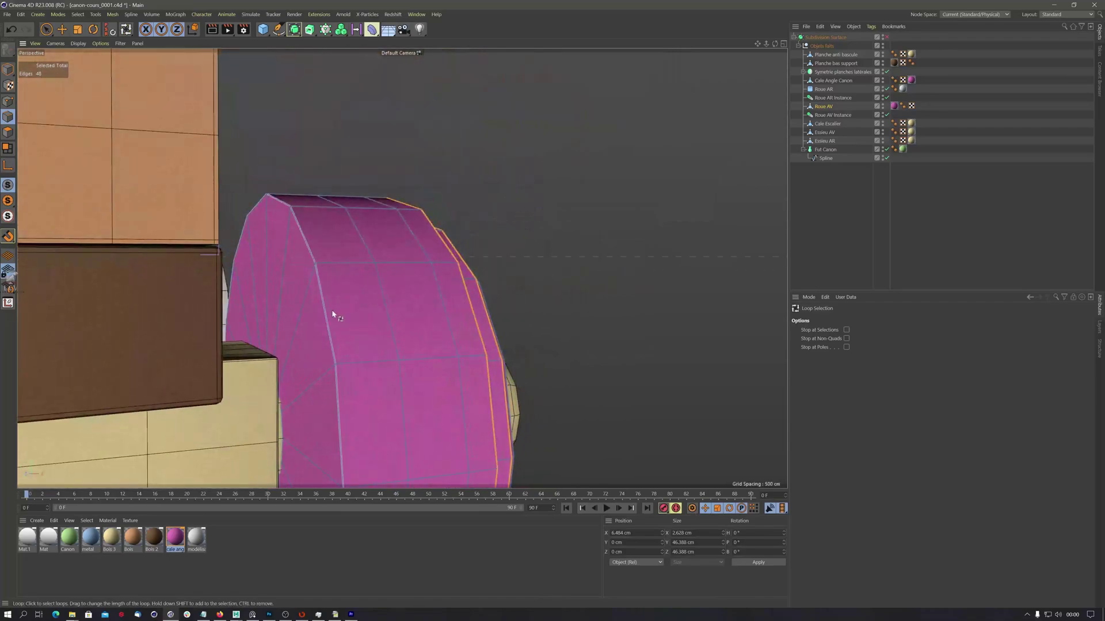
pyautogui.keyDown('alt'); pyautogui.moveTo(389, 306); pyautogui.dragTo(408, 225); pyautogui.keyUp('alt')
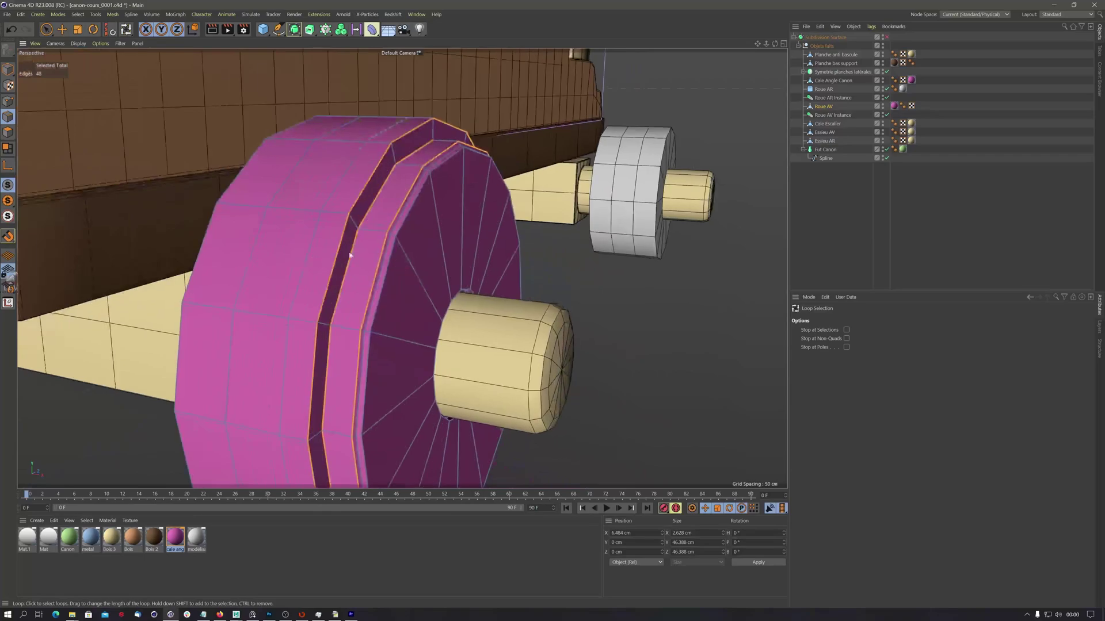
pyautogui.keyDown('shift'); pyautogui.click(411, 226); pyautogui.keyUp('shift')
pyautogui.scroll(3, 460, 197)
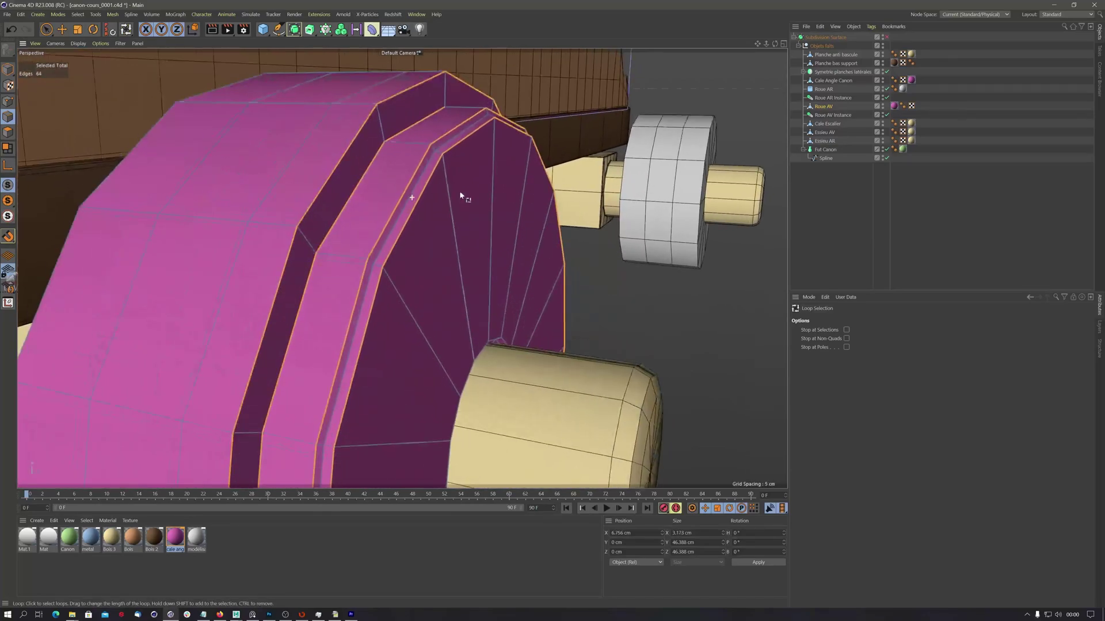
pyautogui.rightClick(440, 210)
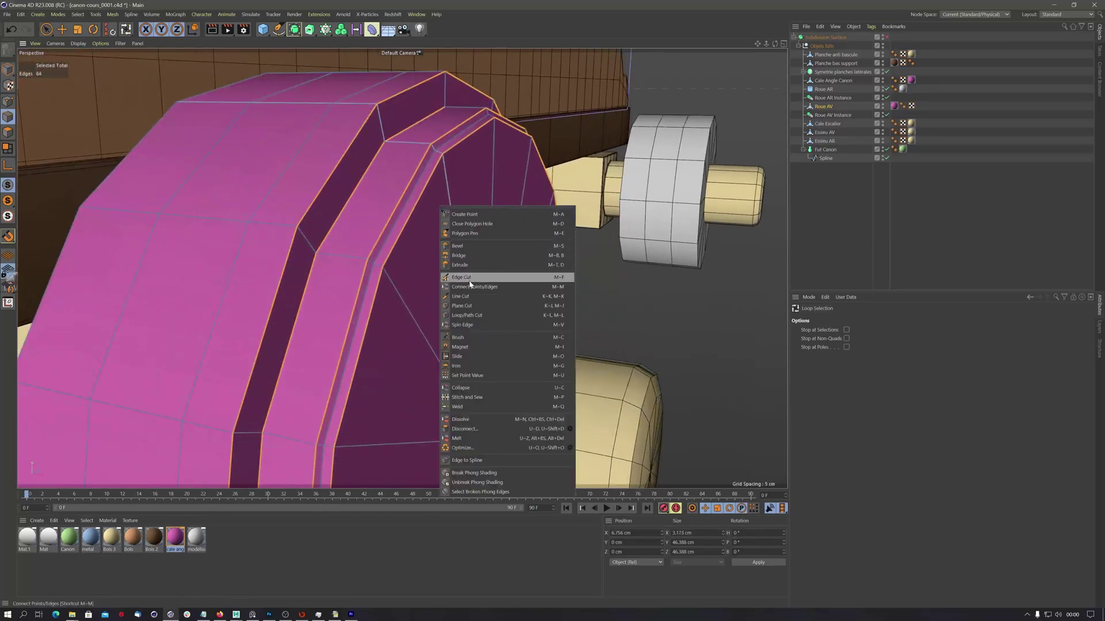
pyautogui.click(469, 246)
pyautogui.moveTo(434, 261); pyautogui.dragTo(514, 250)
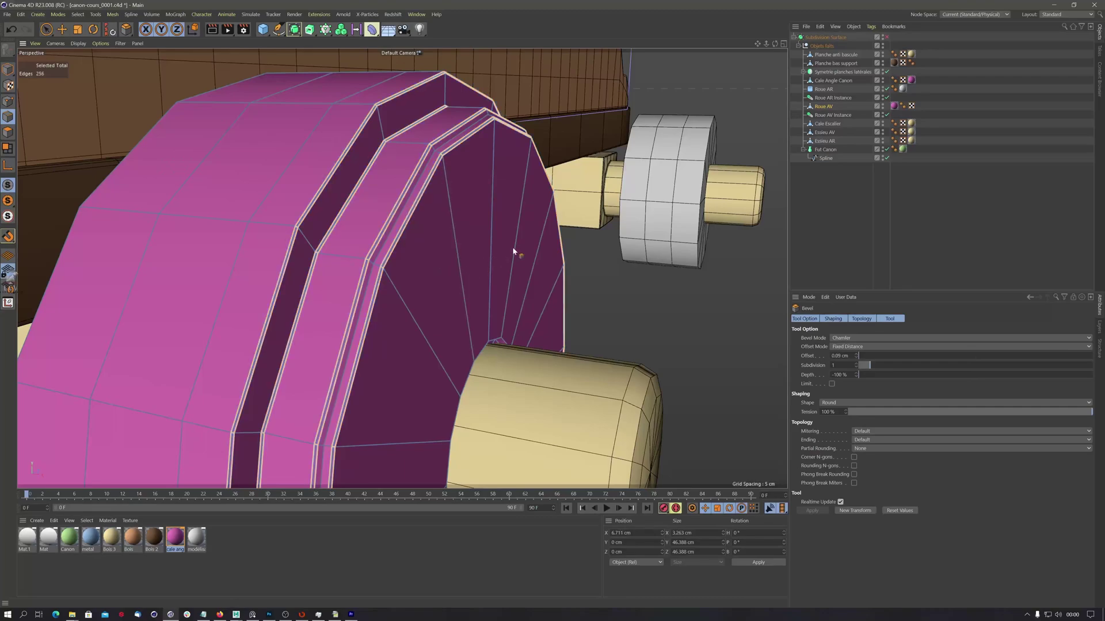
# Step: Preview the Roue AV wheel smoothed under a new Subdivision Surface, and disable that generator
pyautogui.click(824, 107)
pyautogui.keyDown('alt'); pyautogui.moveTo(295, 29); pyautogui.dragTo(330, 40); pyautogui.keyUp('alt')
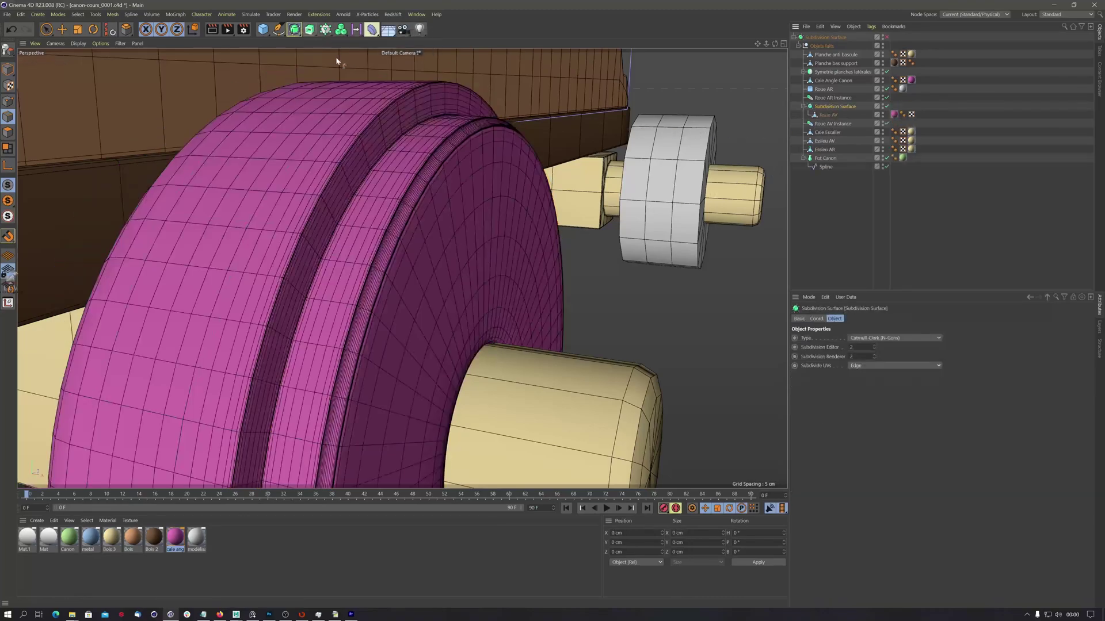
pyautogui.click(861, 243)
pyautogui.keyDown('alt'); pyautogui.moveTo(494, 285); pyautogui.dragTo(460, 276); pyautogui.keyUp('alt')
pyautogui.keyDown('alt'); pyautogui.moveTo(470, 219); pyautogui.dragTo(473, 283); pyautogui.keyUp('alt')
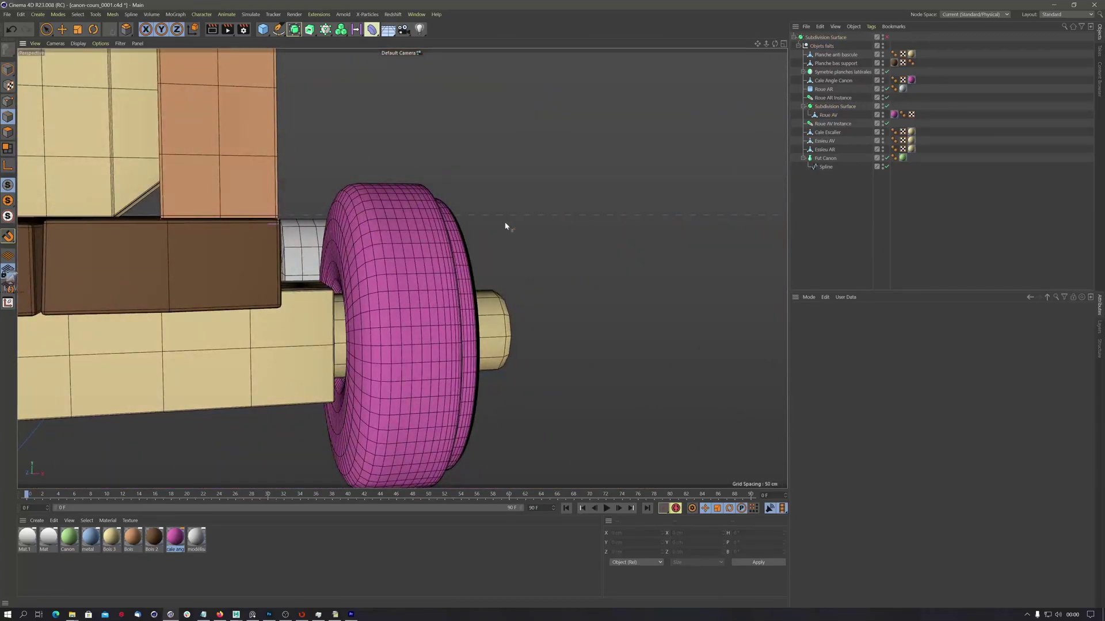
pyautogui.keyDown('alt'); pyautogui.moveTo(505, 226); pyautogui.dragTo(427, 265); pyautogui.keyUp('alt')
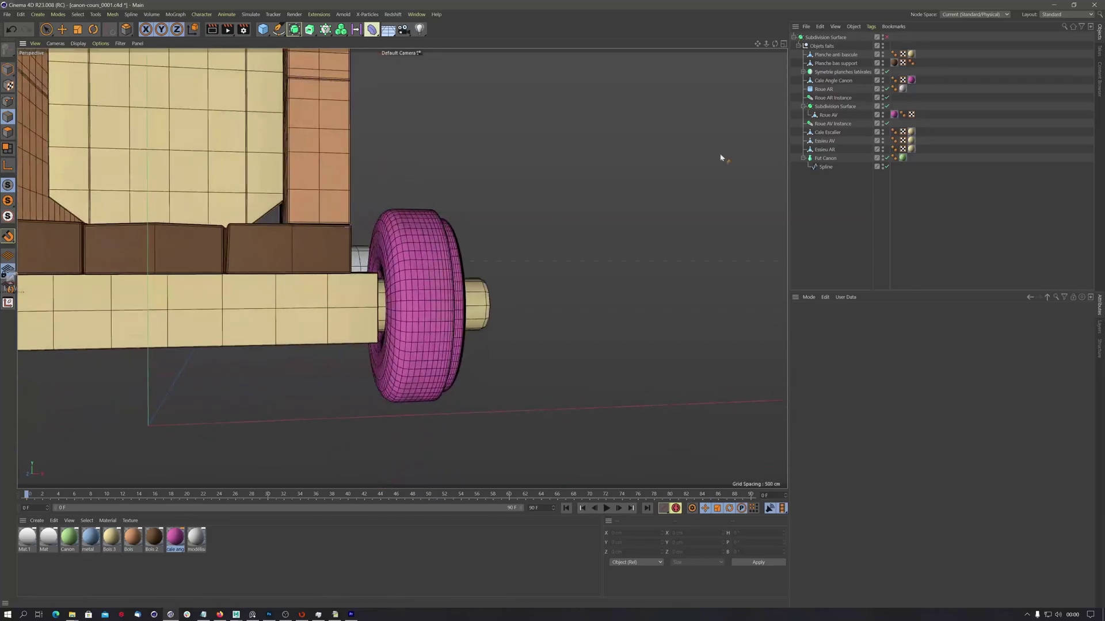
pyautogui.click(886, 105)
# Step: Loop-cut the carriage-side face of the Roue AV wheel near its rim at an offset of about 89.4%
pyautogui.keyDown('alt'); pyautogui.moveTo(439, 256); pyautogui.dragTo(394, 221); pyautogui.keyUp('alt')
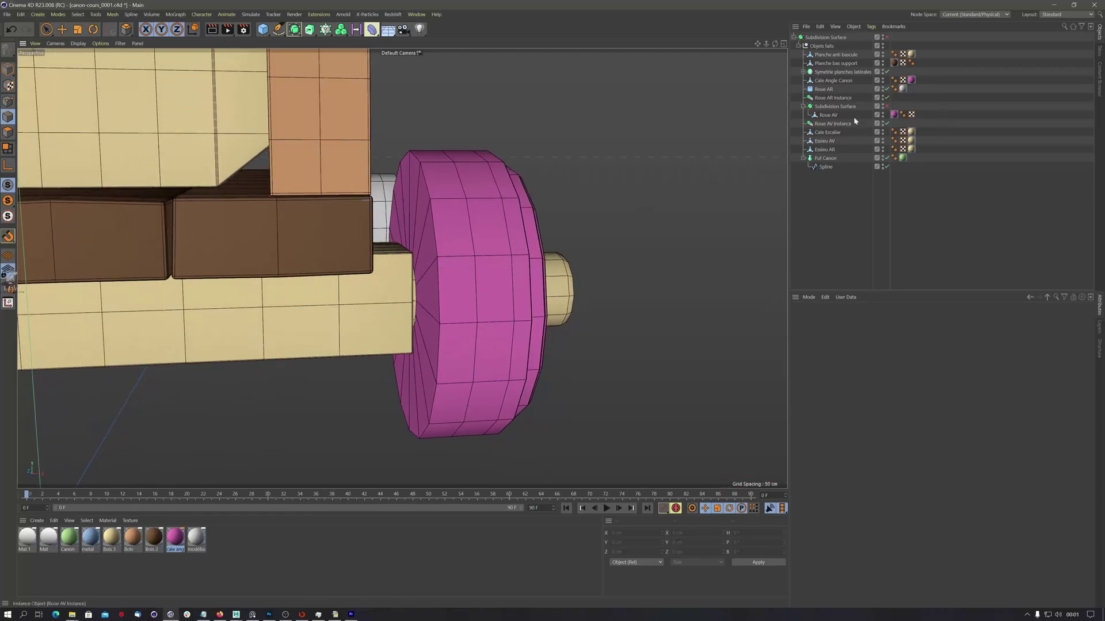
pyautogui.click(827, 116)
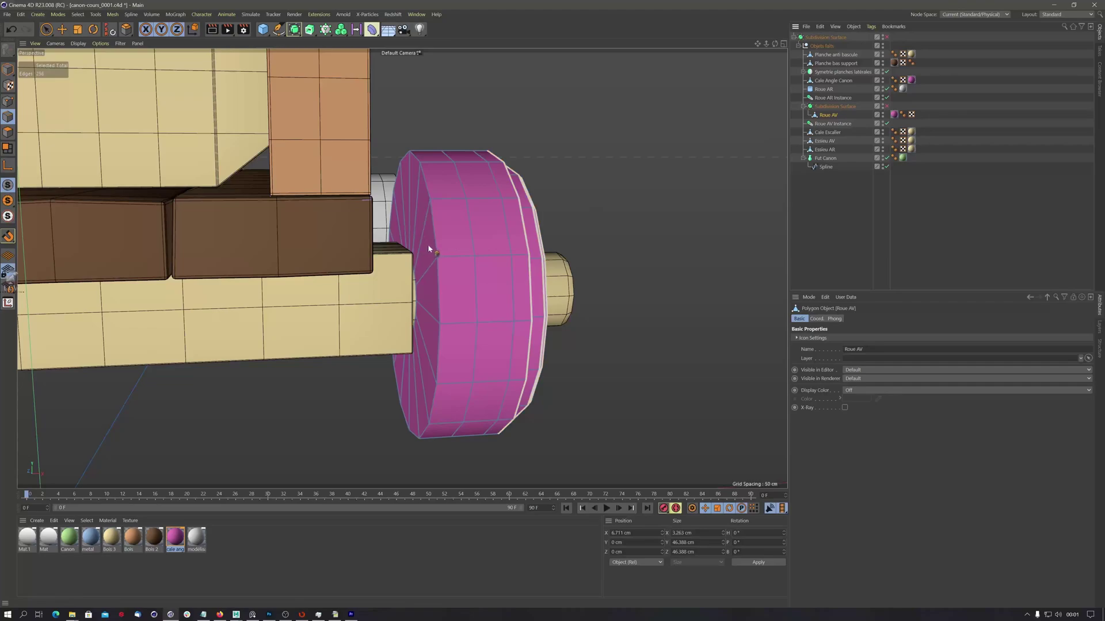
pyautogui.press('k')
pyautogui.press('l')
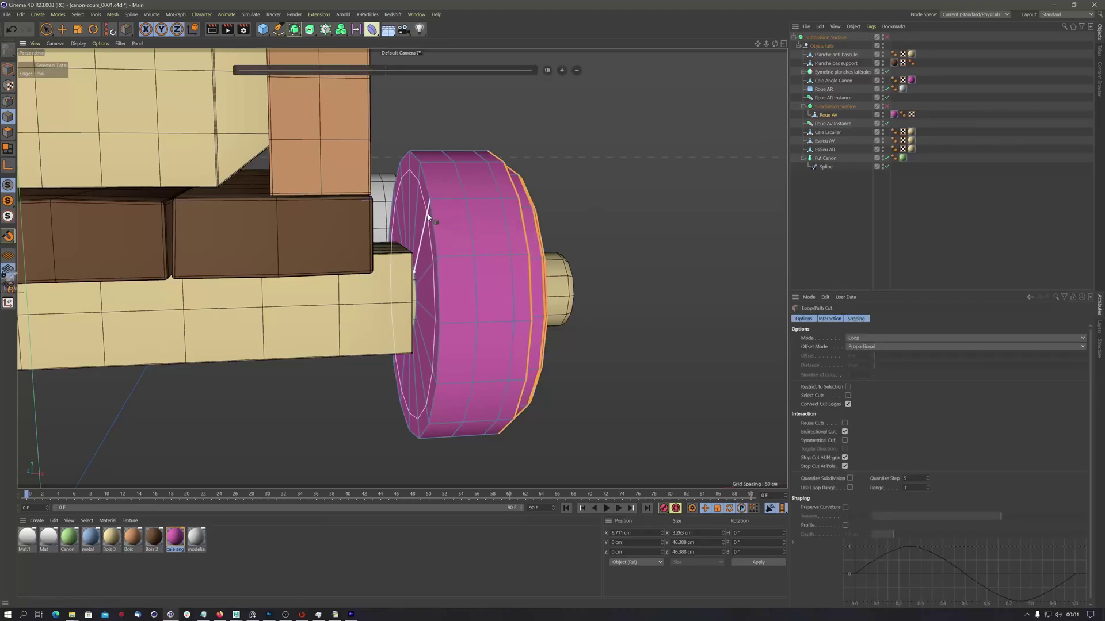
pyautogui.keyDown('alt'); pyautogui.moveTo(431, 217); pyautogui.dragTo(446, 187); pyautogui.keyUp('alt')
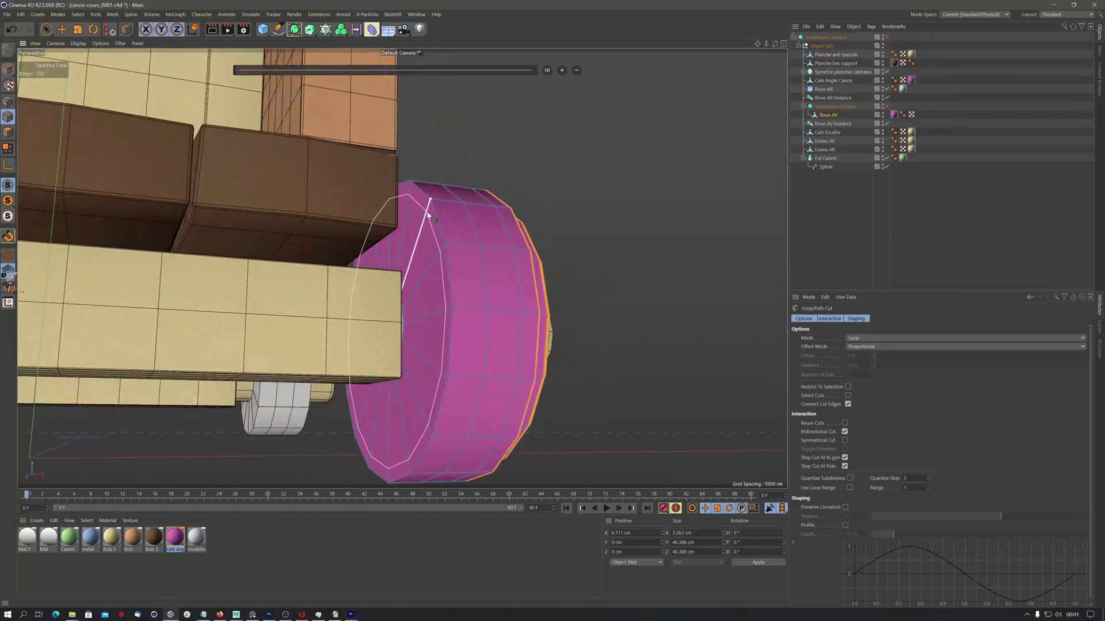
pyautogui.click(428, 214)
# Step: Rectangle-select all edges of the wheel's carriage-side face and move them along the axis to about -6.57 cm in X
pyautogui.keyDown('alt'); pyautogui.moveTo(444, 229); pyautogui.dragTo(409, 299); pyautogui.keyUp('alt')
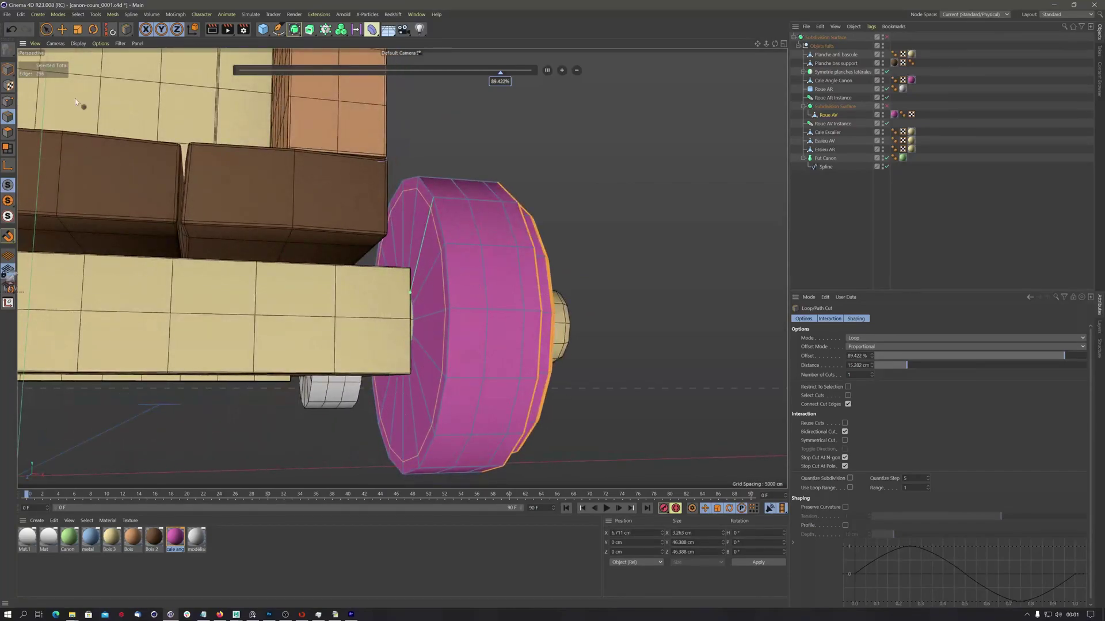
pyautogui.moveTo(48, 33); pyautogui.dragTo(66, 54)
pyautogui.keyDown('alt'); pyautogui.moveTo(444, 267); pyautogui.dragTo(433, 234); pyautogui.keyUp('alt')
pyautogui.moveTo(383, 128); pyautogui.dragTo(464, 481)
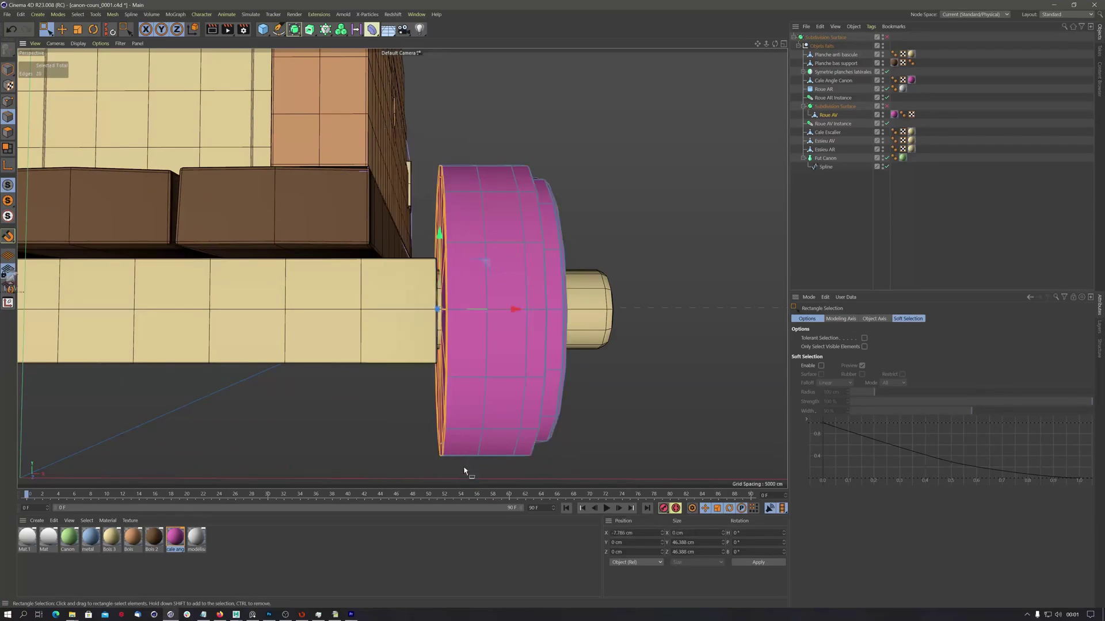
pyautogui.keyDown('alt'); pyautogui.moveTo(482, 334); pyautogui.dragTo(500, 277); pyautogui.keyUp('alt')
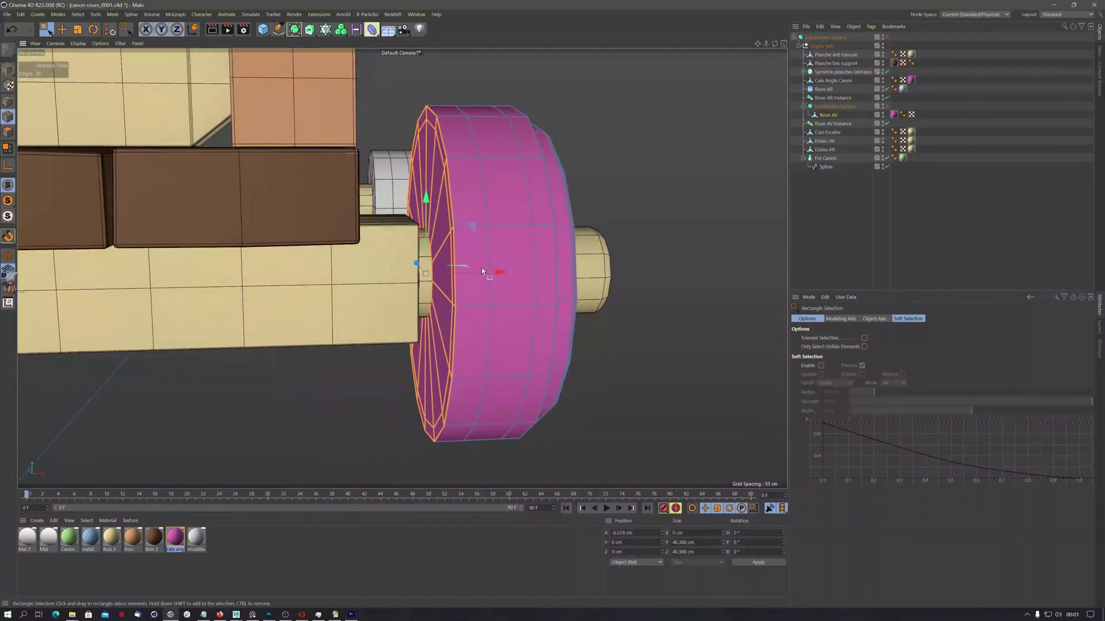
# Step: Loop-select the polygons inside the new cut on the wheel's carriage-side face, in polygon mode
pyautogui.press('v')
pyautogui.moveTo(494, 257)
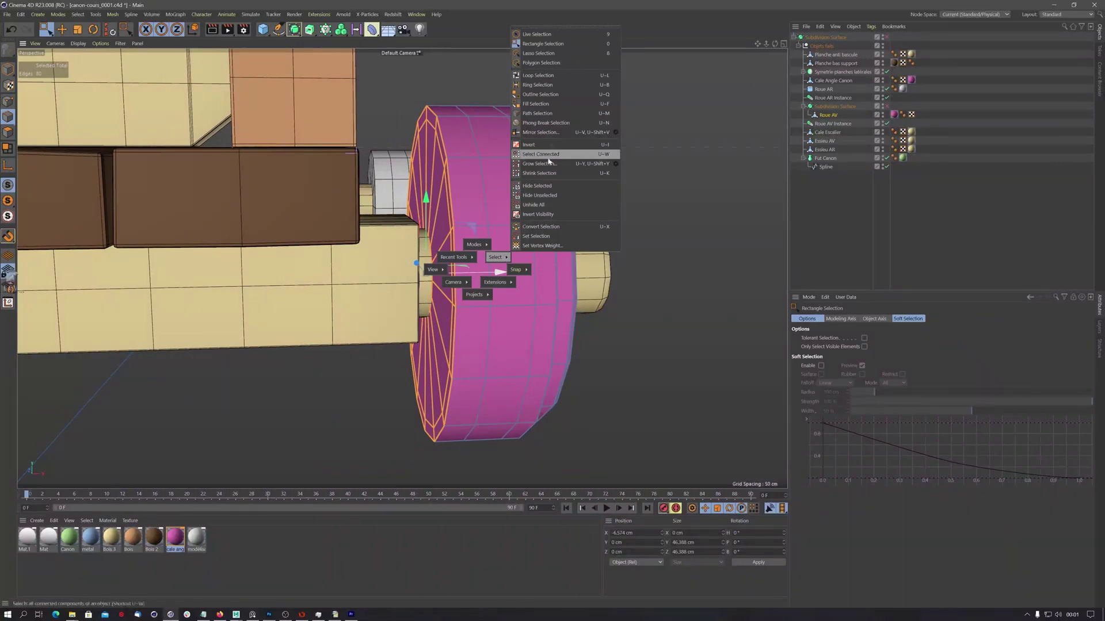
pyautogui.click(544, 76)
pyautogui.click(8, 132)
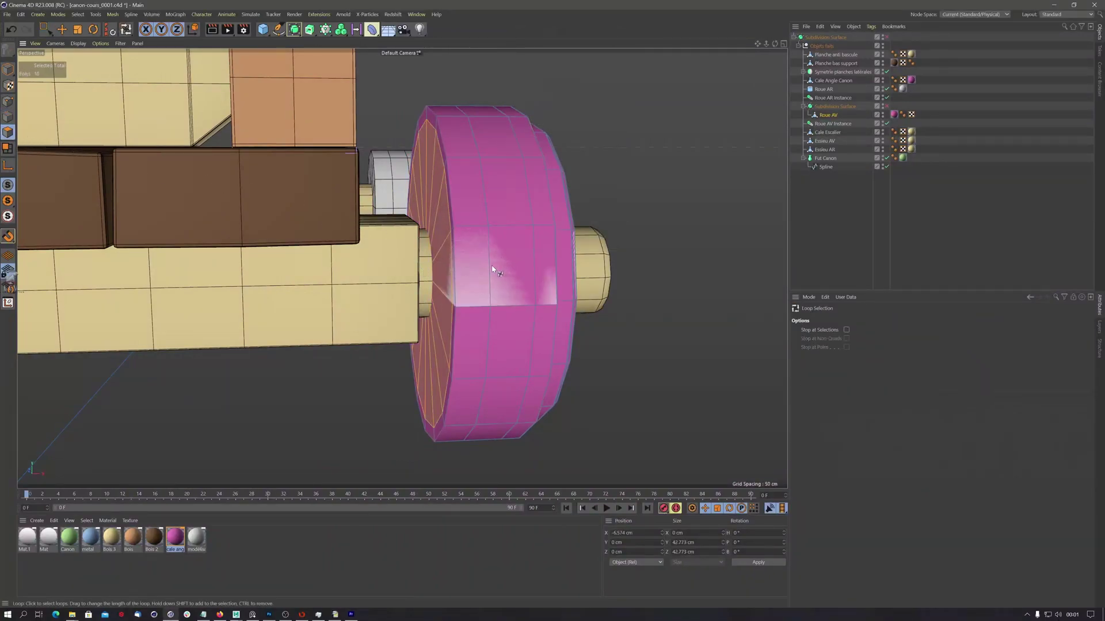
# Step: Extrude the selected carriage-side face polygons outward by about 1.8 cm
pyautogui.press('d')
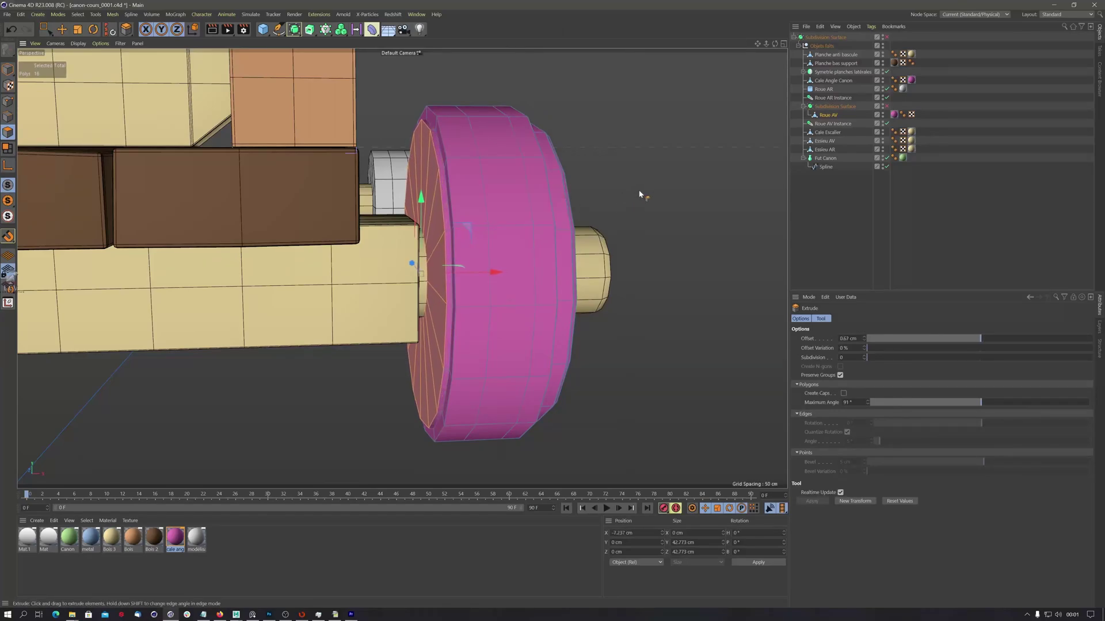
pyautogui.moveTo(639, 194); pyautogui.dragTo(688, 179)
pyautogui.moveTo(480, 177)
pyautogui.keyDown('alt'); pyautogui.mouseDown()
pyautogui.moveTo(459, 193)
pyautogui.moveTo(480, 187)
pyautogui.mouseUp(); pyautogui.keyUp('alt')
pyautogui.keyDown('alt'); pyautogui.moveTo(483, 239); pyautogui.dragTo(511, 237); pyautogui.keyUp('alt')
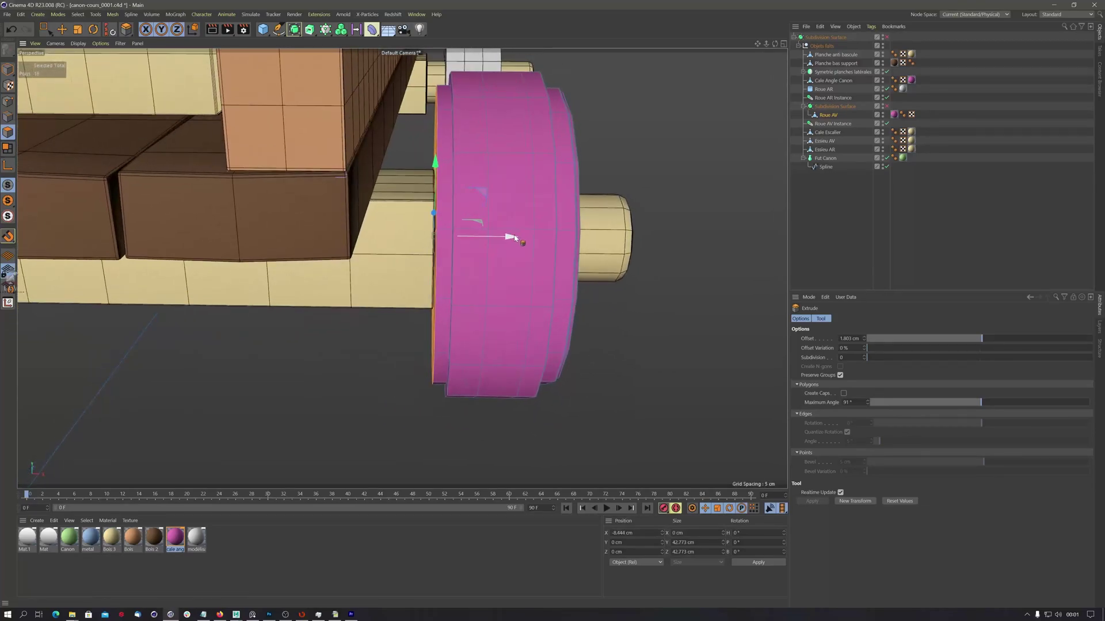
# Step: Loop-select the narrow ring of rim polygons around the extruded carriage-side face
pyautogui.keyDown('alt'); pyautogui.moveTo(505, 186); pyautogui.dragTo(517, 179); pyautogui.keyUp('alt')
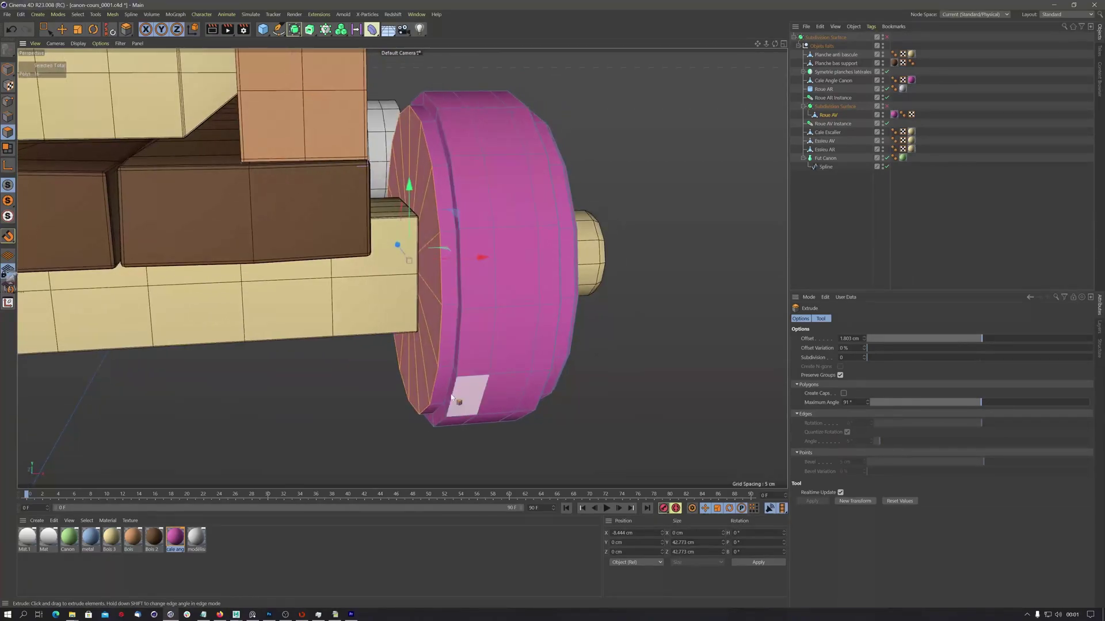
pyautogui.press('v')
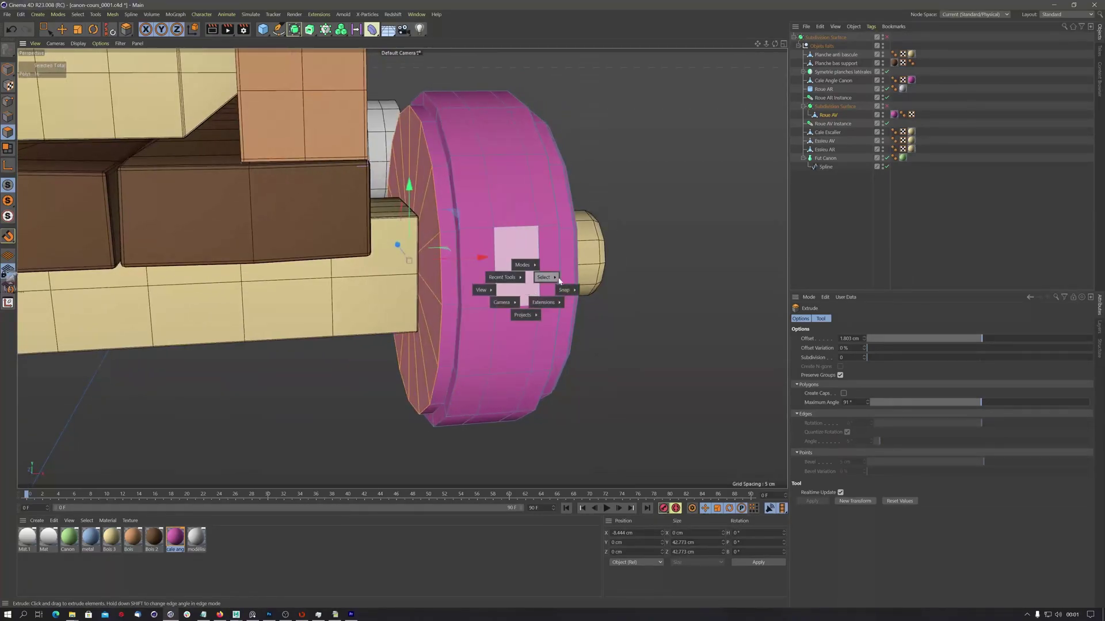
pyautogui.moveTo(559, 280)
pyautogui.click(593, 105)
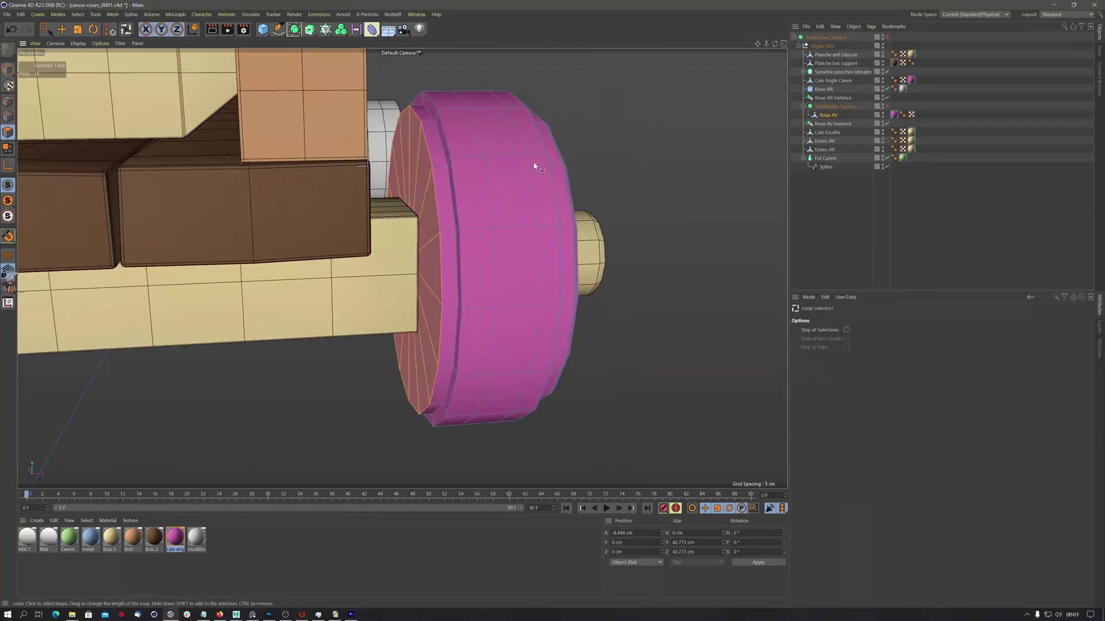
pyautogui.click(454, 167)
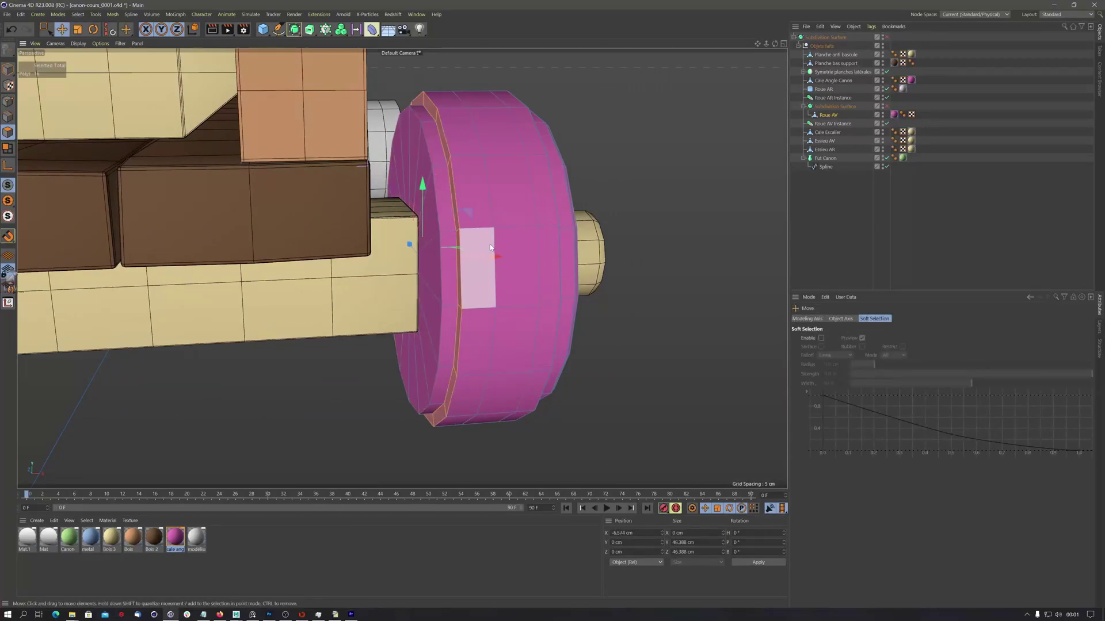
# Step: Move the selected narrow ring of rim polygons along the axle to about -5.67 cm in X
pyautogui.press('e')
pyautogui.moveTo(494, 259); pyautogui.dragTo(504, 259)
pyautogui.moveTo(505, 199)
pyautogui.keyDown('alt'); pyautogui.mouseDown()
pyautogui.moveTo(481, 190)
pyautogui.moveTo(516, 192)
pyautogui.moveTo(493, 189)
pyautogui.moveTo(503, 183)
pyautogui.mouseUp(); pyautogui.keyUp('alt')
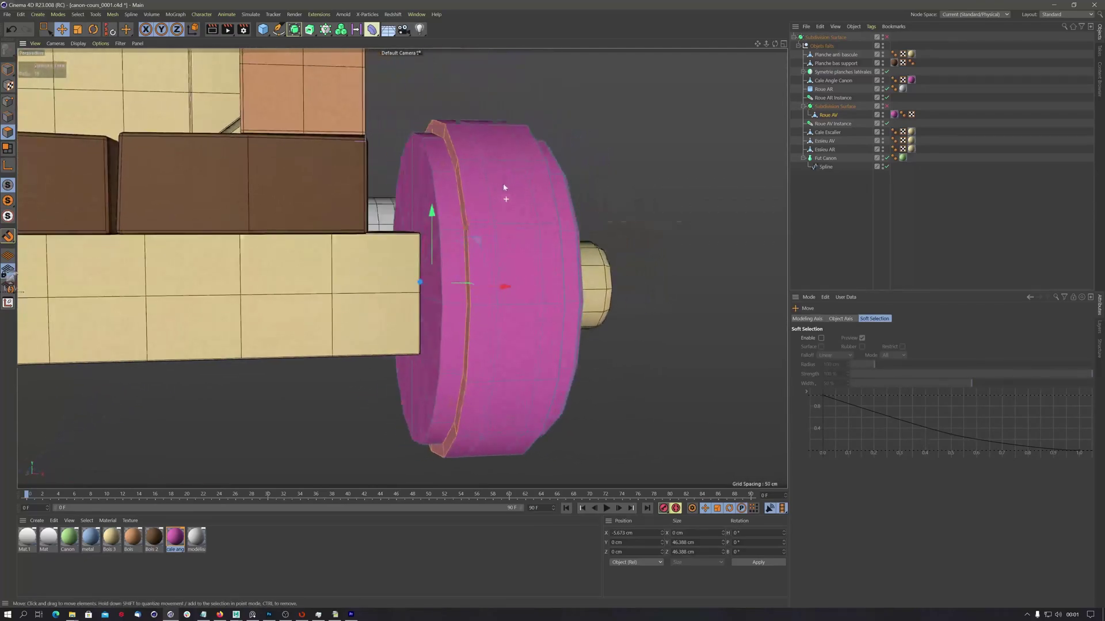
pyautogui.click(471, 185)
pyautogui.scroll(3, 484, 186)
pyautogui.click(529, 196)
pyautogui.click(512, 259)
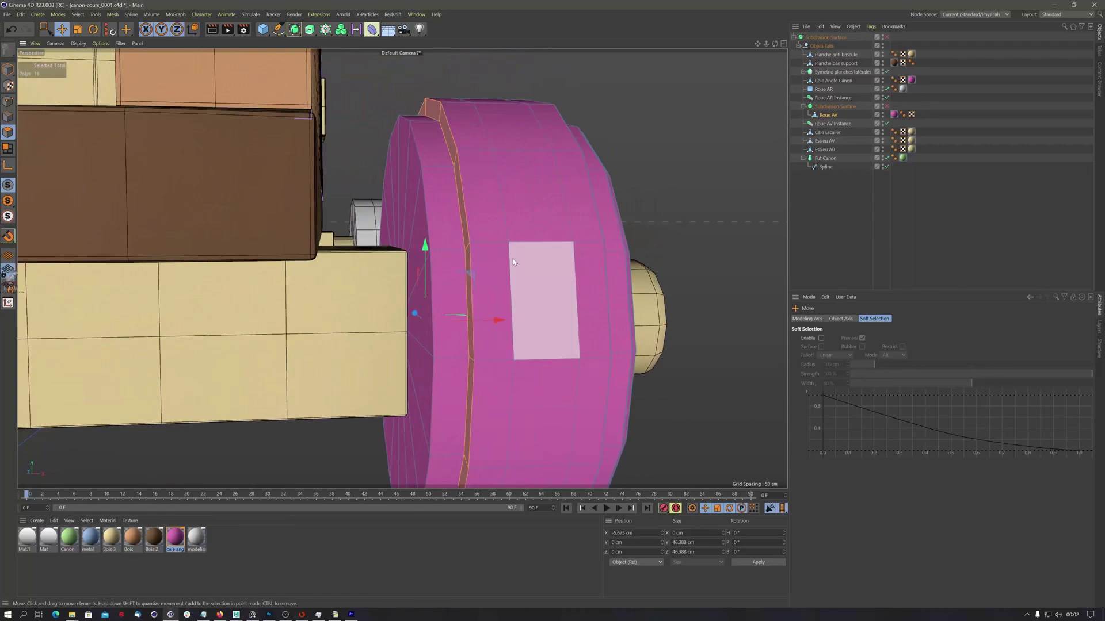
pyautogui.keyDown('alt'); pyautogui.moveTo(513, 259); pyautogui.dragTo(523, 274); pyautogui.keyUp('alt')
# Step: Bevel the three edge loops of the wheel's carriage-side step with a chamfer offset of 0.09 cm and subdivision 1
pyautogui.moveTo(541, 257)
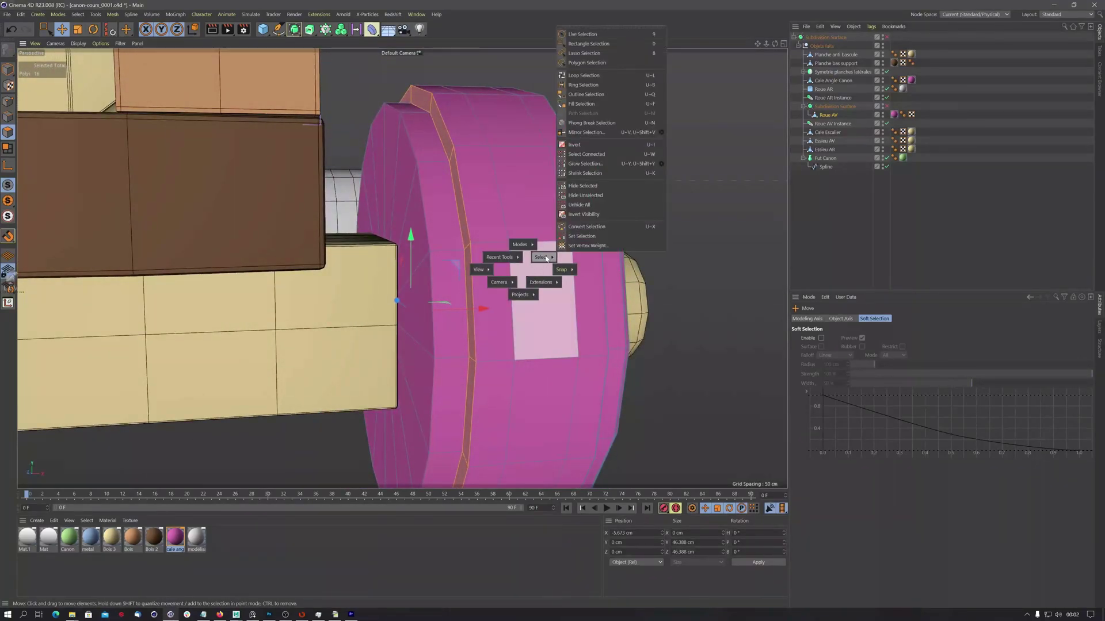
pyautogui.click(610, 76)
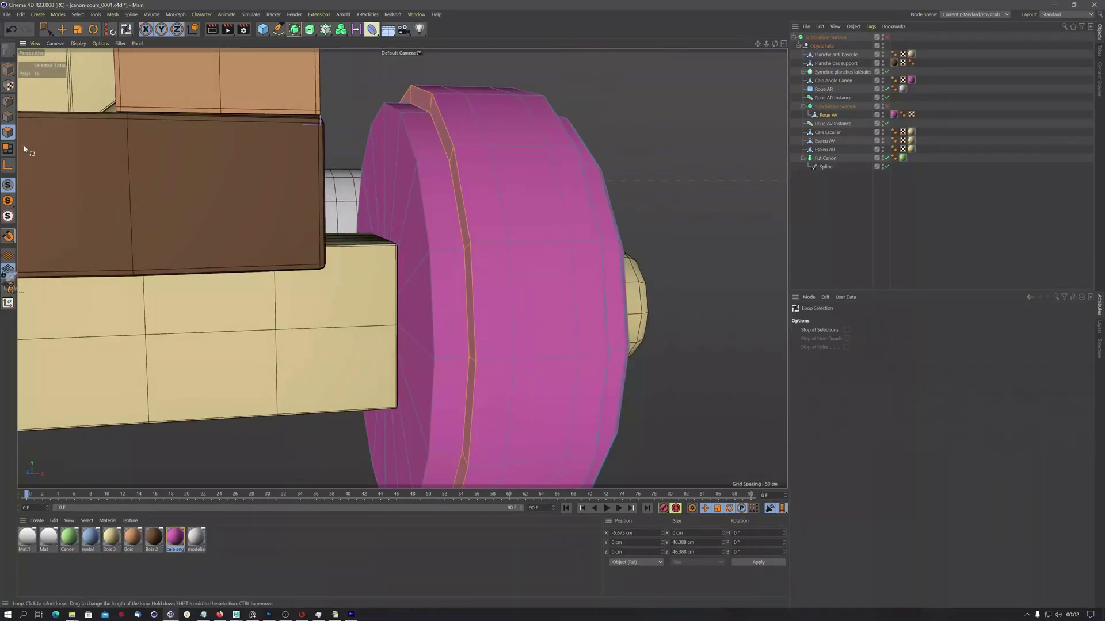
pyautogui.click(7, 117)
pyautogui.click(430, 224)
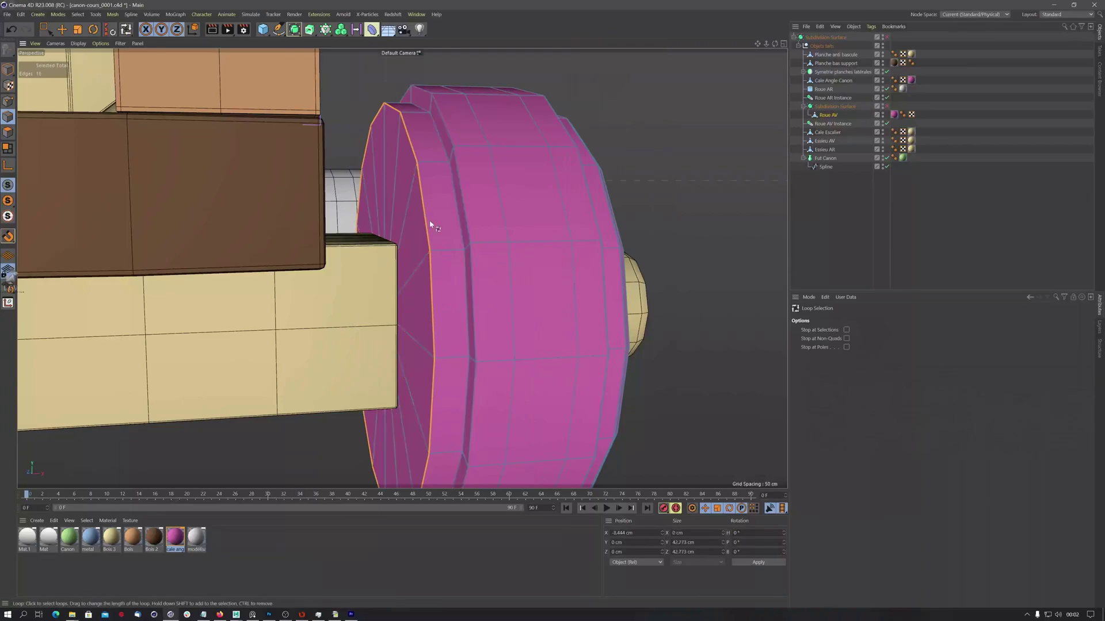
pyautogui.keyDown('shift'); pyautogui.click(463, 227); pyautogui.keyUp('shift')
pyautogui.keyDown('shift'); pyautogui.click(467, 227); pyautogui.keyUp('shift')
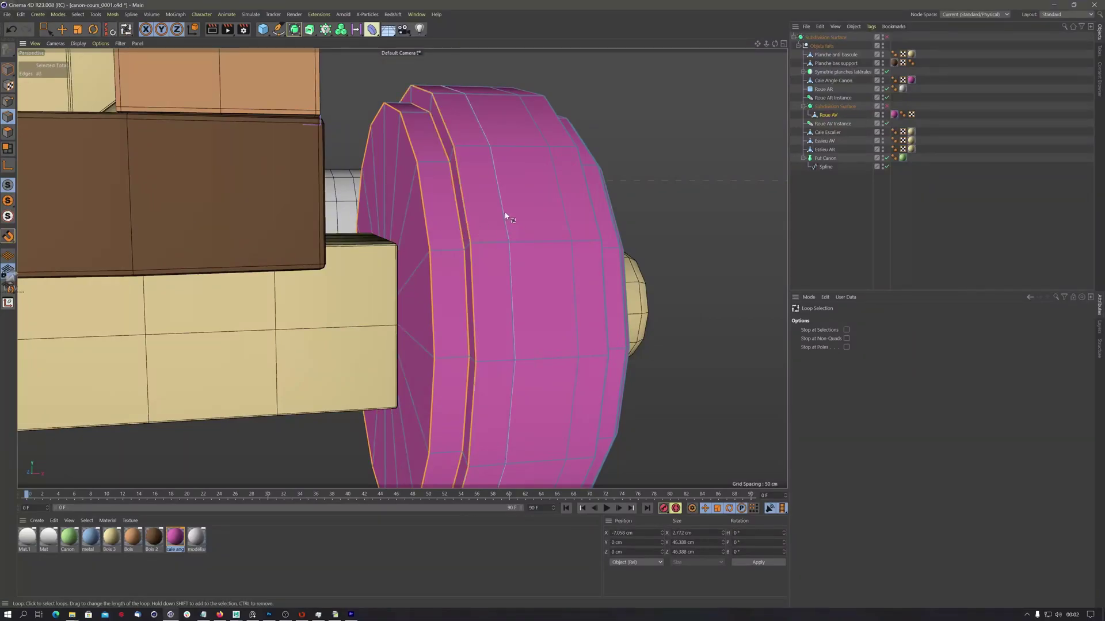
pyautogui.keyDown('alt'); pyautogui.moveTo(505, 212); pyautogui.dragTo(511, 238); pyautogui.keyUp('alt')
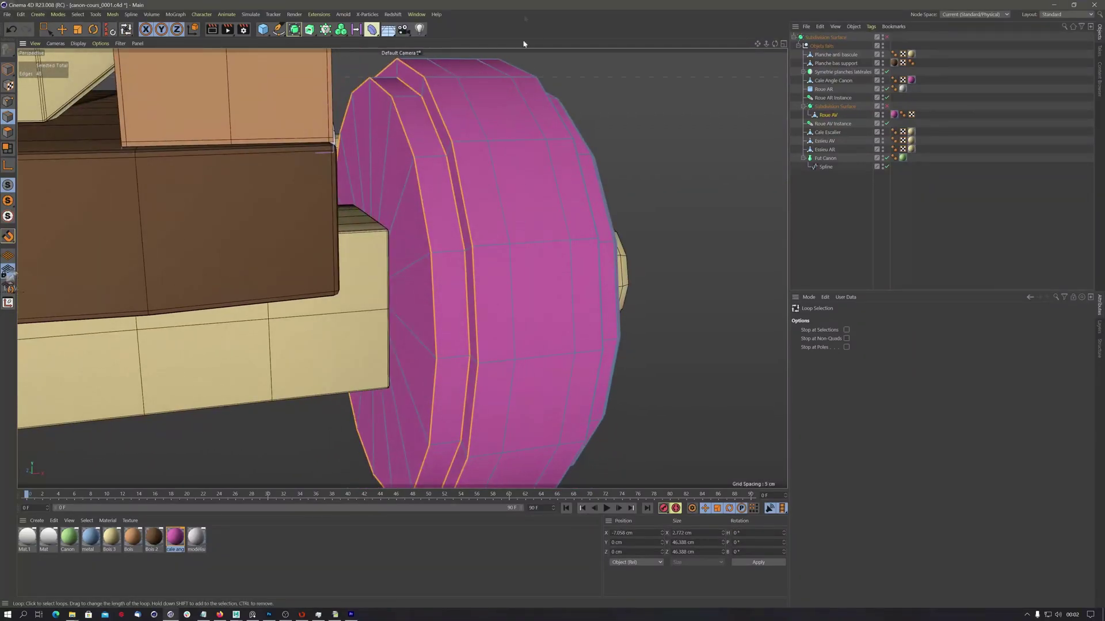
pyautogui.press('m')
pyautogui.press('s')
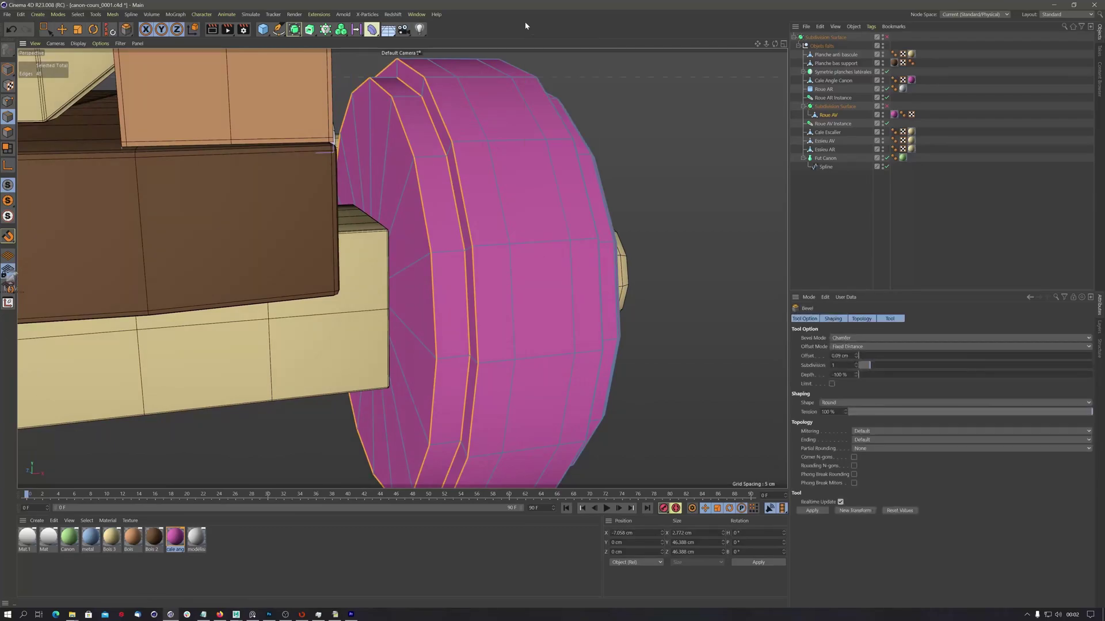
pyautogui.click(855, 511)
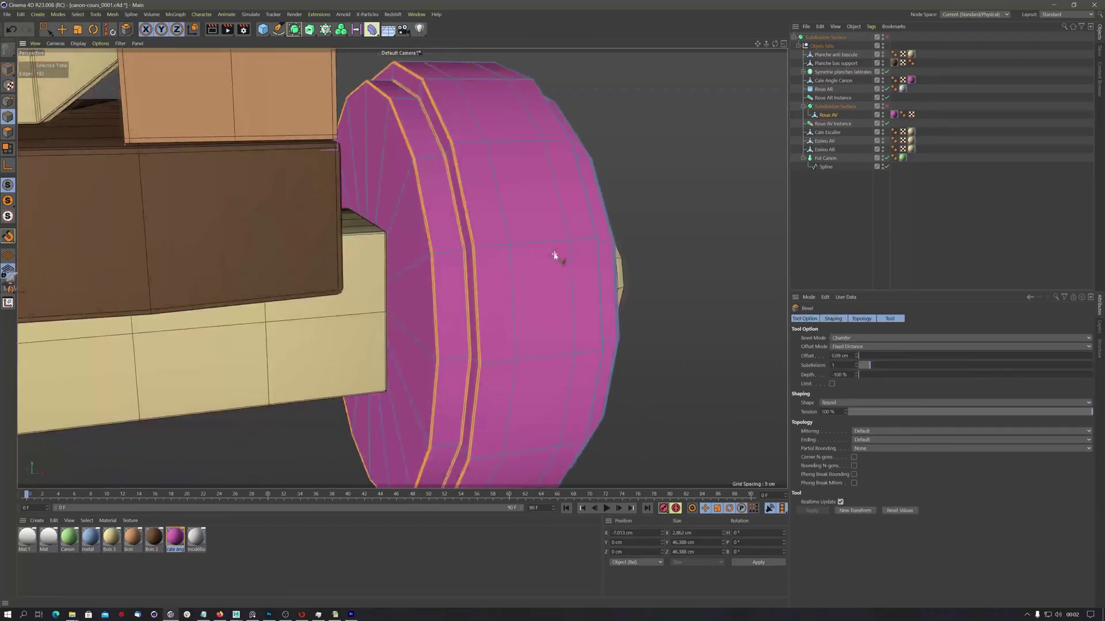
# Step: Inspect the stepped, beveled rims of the front wheel from the carriage side and the outer side
pyautogui.keyDown('alt'); pyautogui.moveTo(555, 257); pyautogui.dragTo(462, 198); pyautogui.keyUp('alt')
pyautogui.scroll(-4, 530, 264)
pyautogui.scroll(-2, 481, 256)
pyautogui.scroll(2, 475, 256)
pyautogui.keyDown('alt'); pyautogui.moveTo(413, 243); pyautogui.dragTo(503, 229); pyautogui.keyUp('alt')
pyautogui.scroll(5, 496, 230)
pyautogui.keyDown('alt'); pyautogui.moveTo(594, 214); pyautogui.dragTo(636, 248); pyautogui.keyUp('alt')
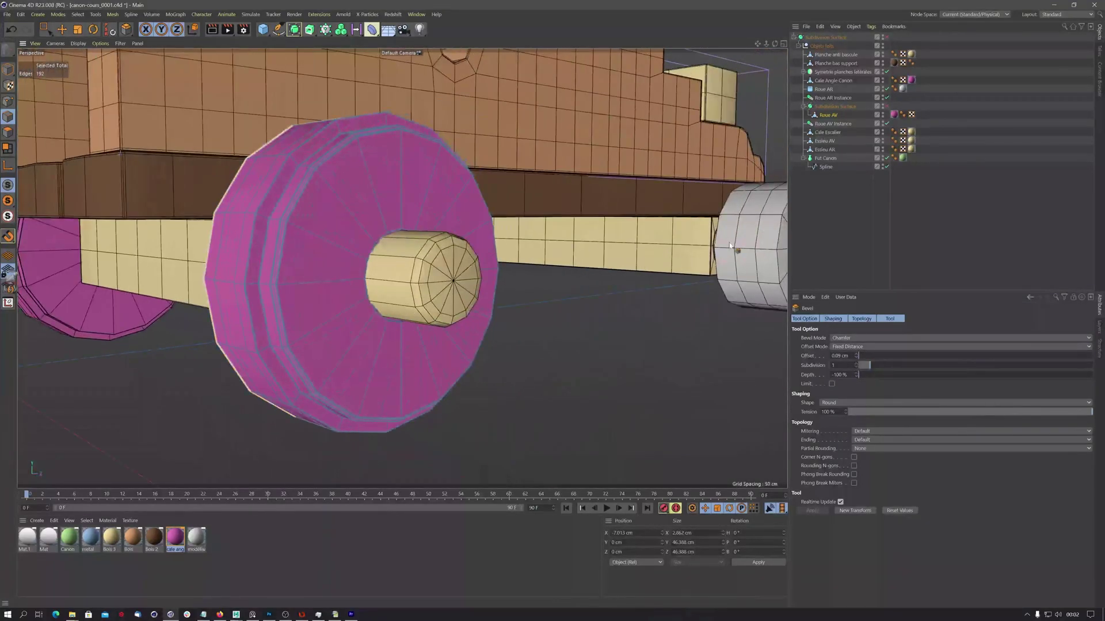
pyautogui.keyDown('alt'); pyautogui.moveTo(348, 249); pyautogui.dragTo(459, 231); pyautogui.keyUp('alt')
pyautogui.scroll(5, 454, 216)
pyautogui.scroll(4, 459, 230)
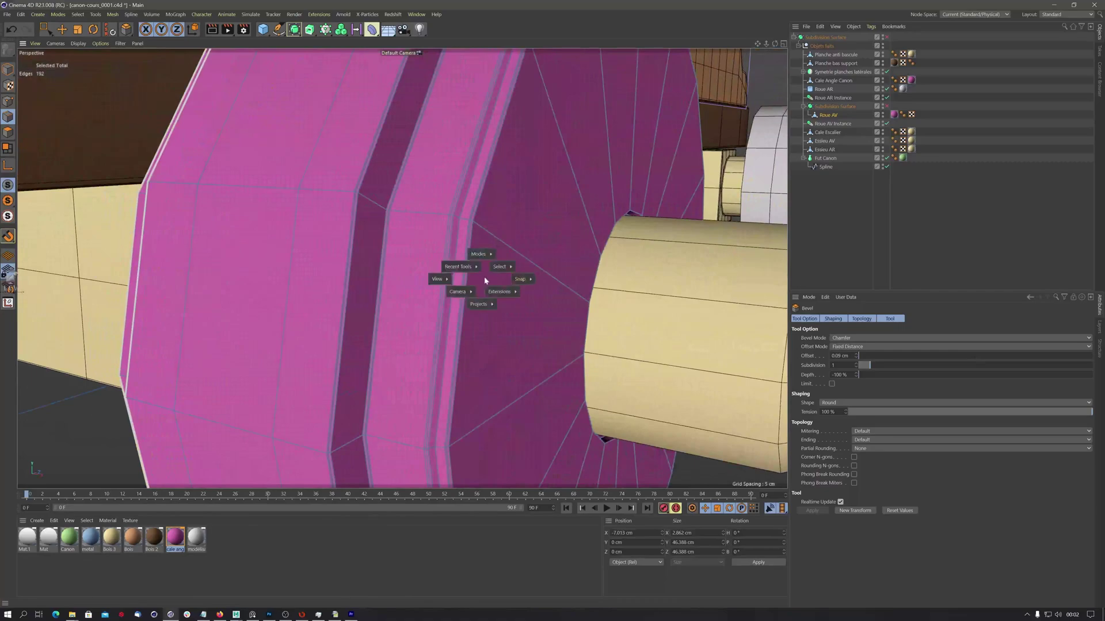
# Step: Loop-select the polygon bands around the raised steps on both sides of the front wheel, in polygon mode
pyautogui.moveTo(499, 267)
pyautogui.click(547, 86)
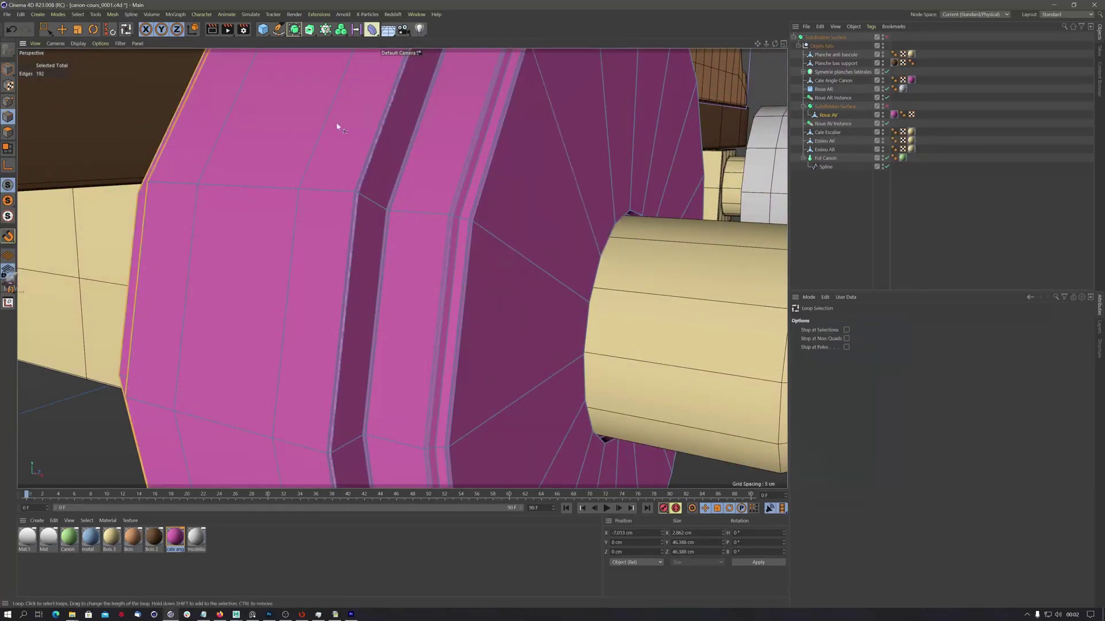
pyautogui.click(8, 133)
pyautogui.click(237, 189)
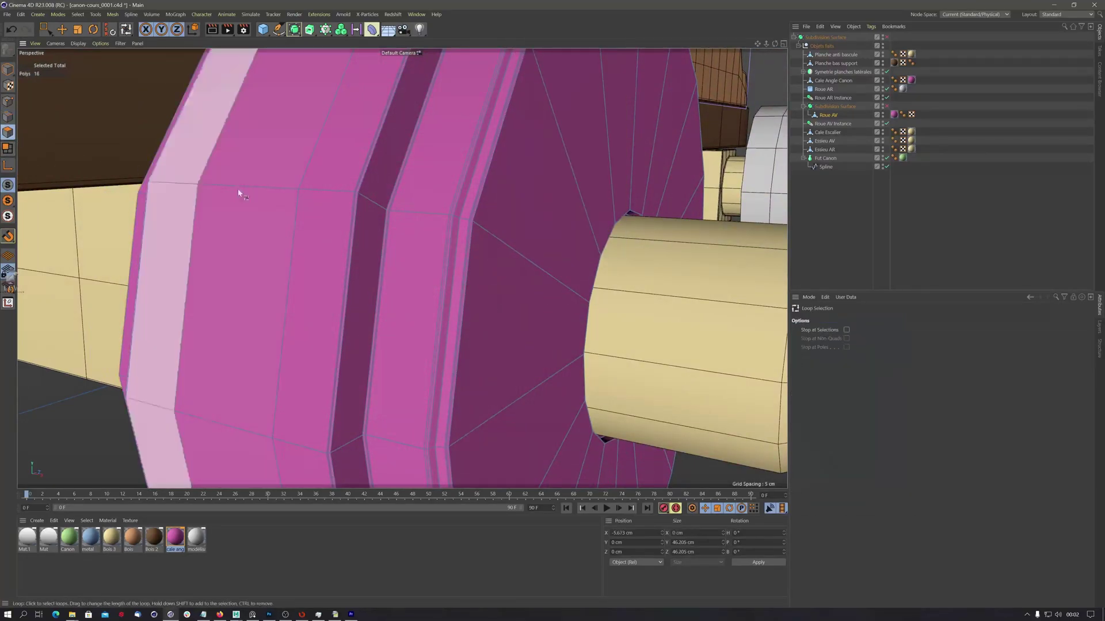
pyautogui.click(426, 209)
pyautogui.click(423, 213)
pyautogui.scroll(-5, 445, 230)
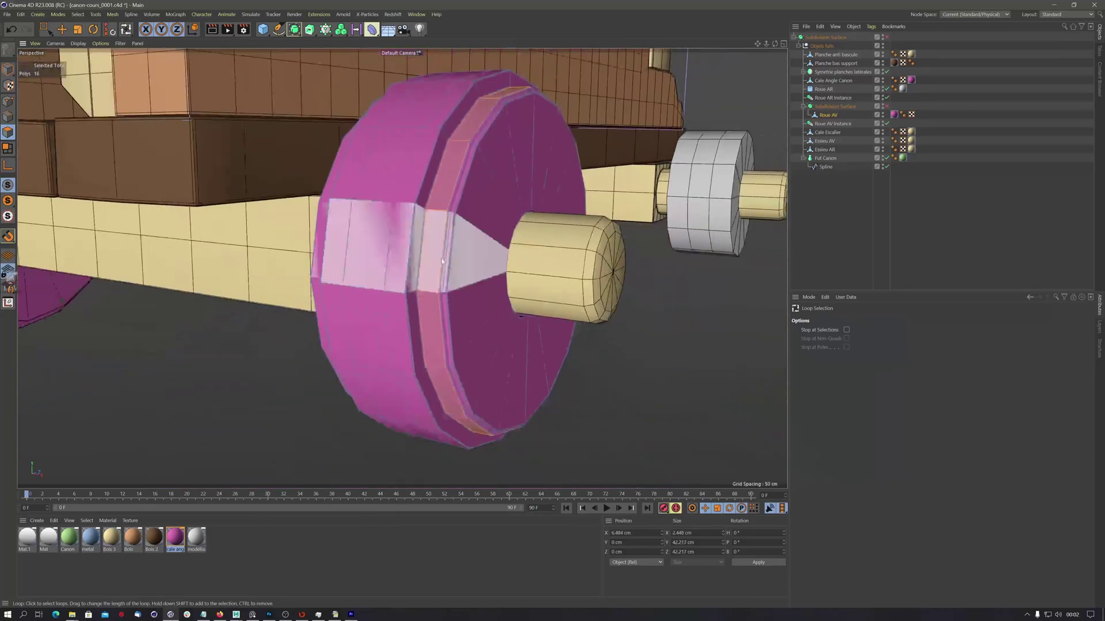
pyautogui.keyDown('alt'); pyautogui.moveTo(443, 255); pyautogui.dragTo(368, 229); pyautogui.keyUp('alt')
pyautogui.keyDown('shift'); pyautogui.click(306, 209); pyautogui.keyUp('shift')
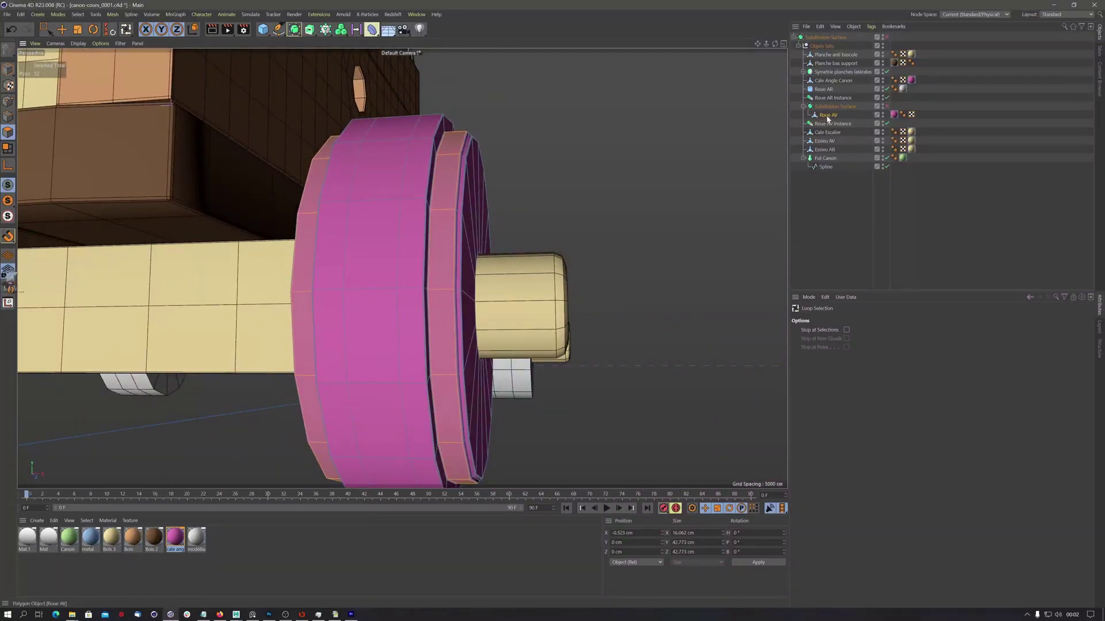
# Step: Take Roue AV out of the Subdivision Surface hierarchy and split its selected polygon bands into a separate object
pyautogui.moveTo(827, 118); pyautogui.dragTo(827, 185)
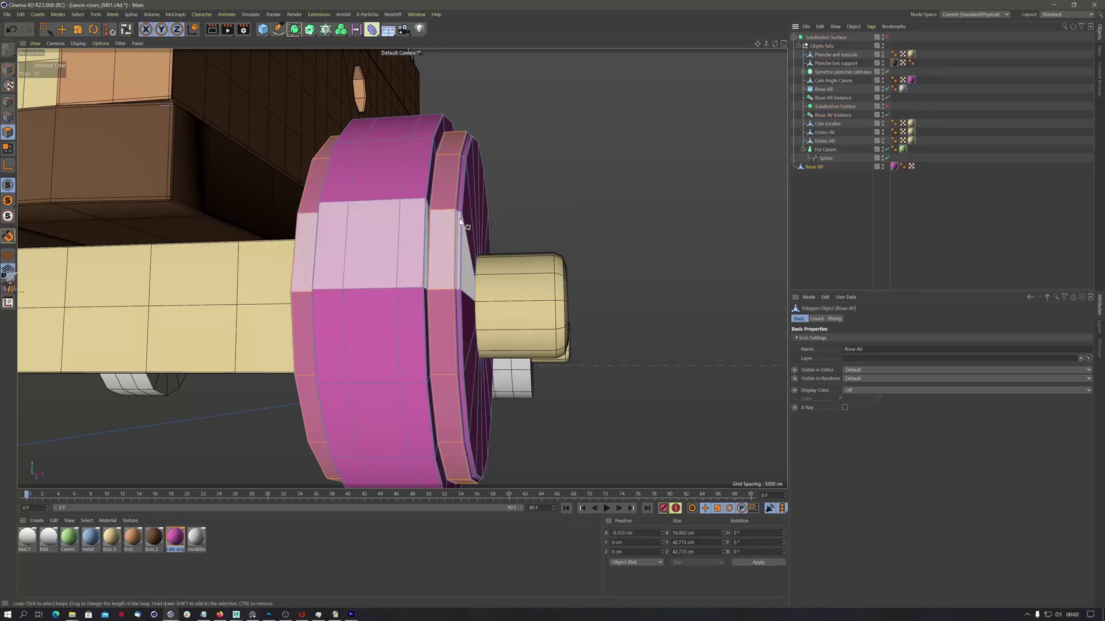
pyautogui.moveTo(459, 219)
pyautogui.keyDown('alt'); pyautogui.mouseDown()
pyautogui.moveTo(413, 239)
pyautogui.moveTo(463, 231)
pyautogui.mouseUp(); pyautogui.keyUp('alt')
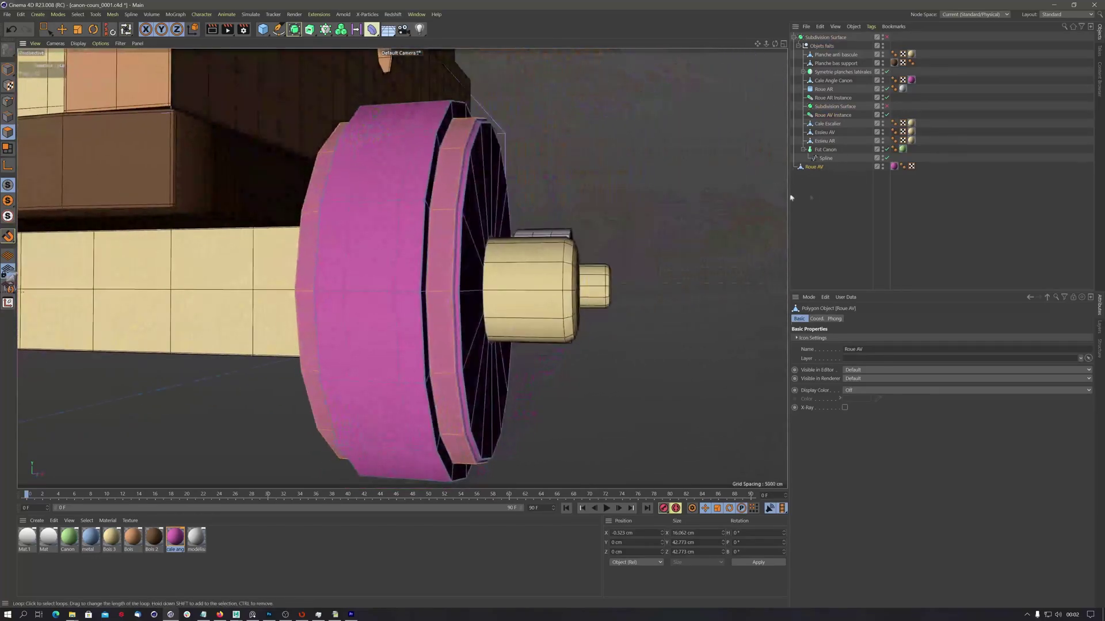
pyautogui.rightClick(812, 167)
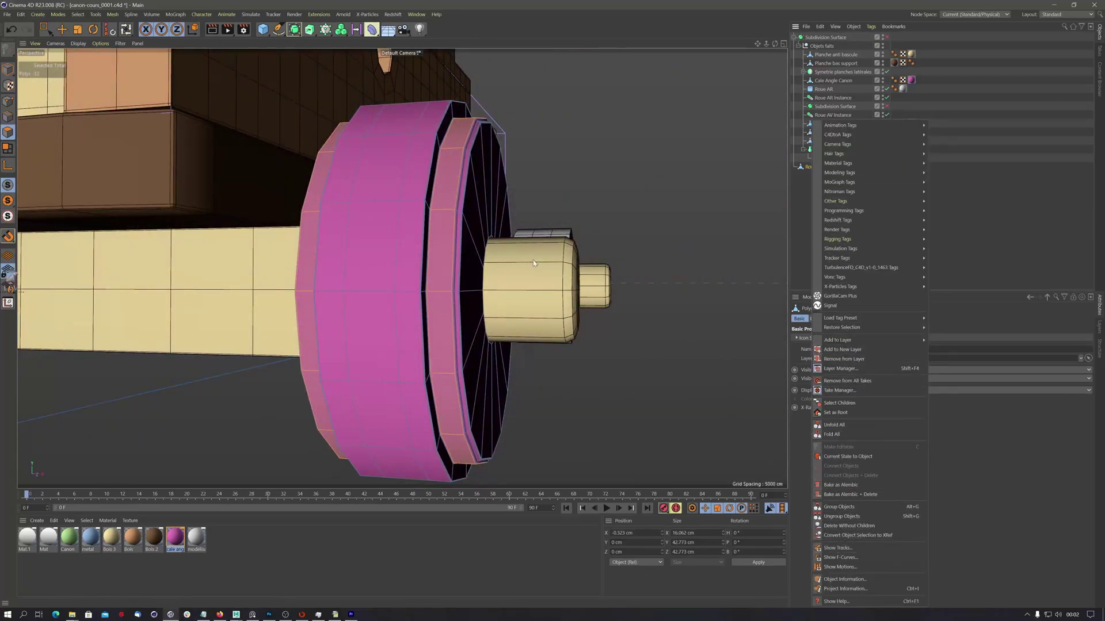
pyautogui.click(459, 237)
pyautogui.rightClick(441, 285)
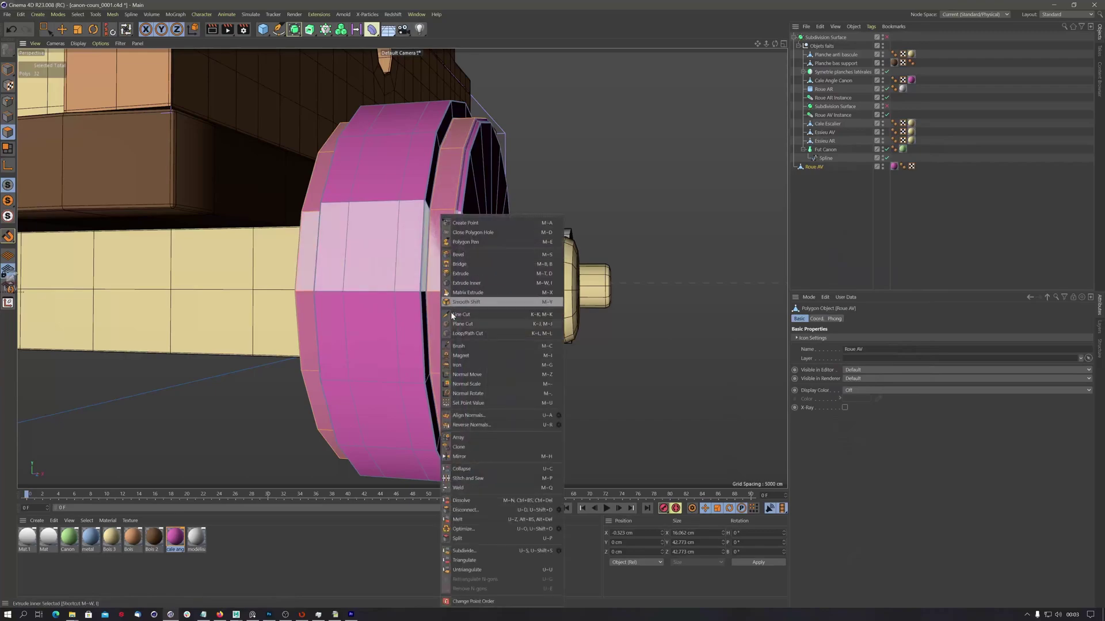
pyautogui.click(473, 539)
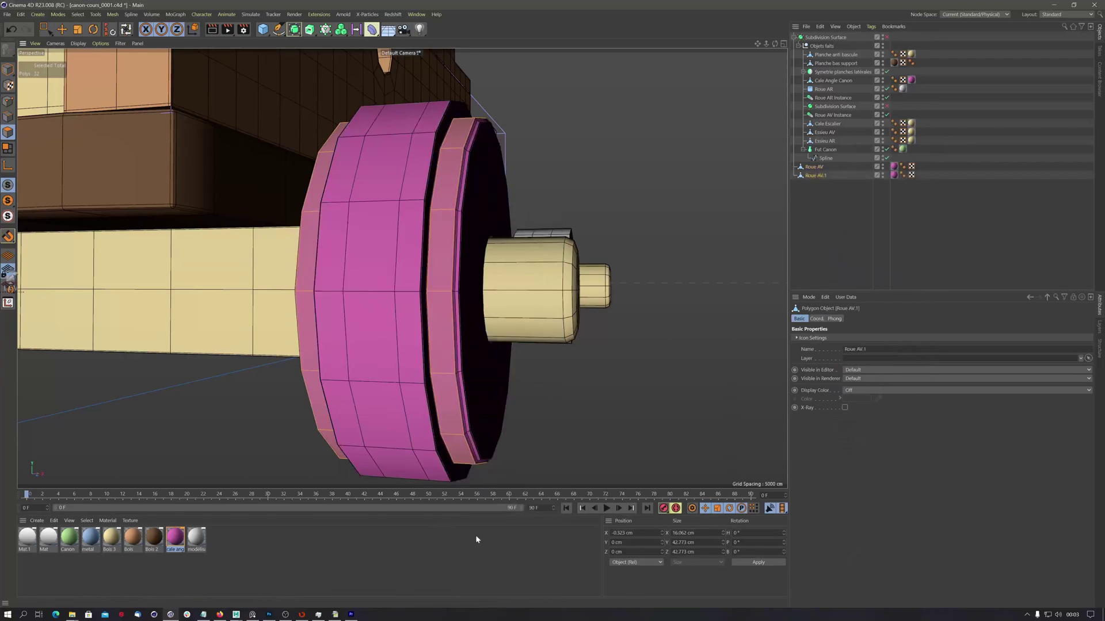
# Step: Rename the split object as Bagues metal Roue AV and replace its material with the blue metal one
pyautogui.doubleClick(816, 176)
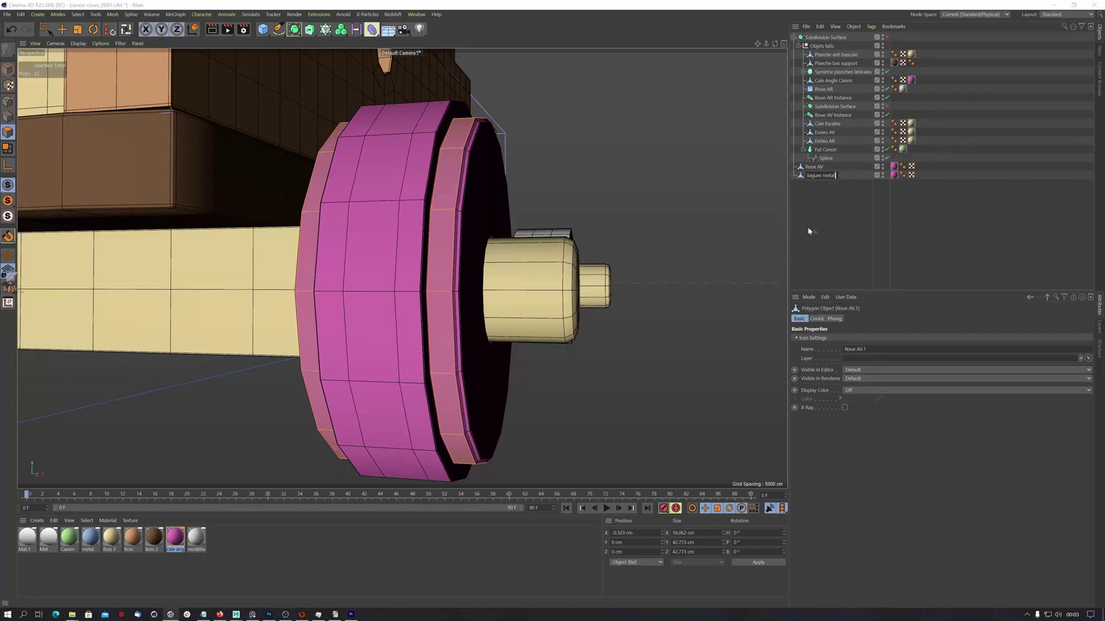
pyautogui.press('Return')
pyautogui.doubleClick(854, 176)
pyautogui.press('BackSpace')
pyautogui.press('BackSpace')
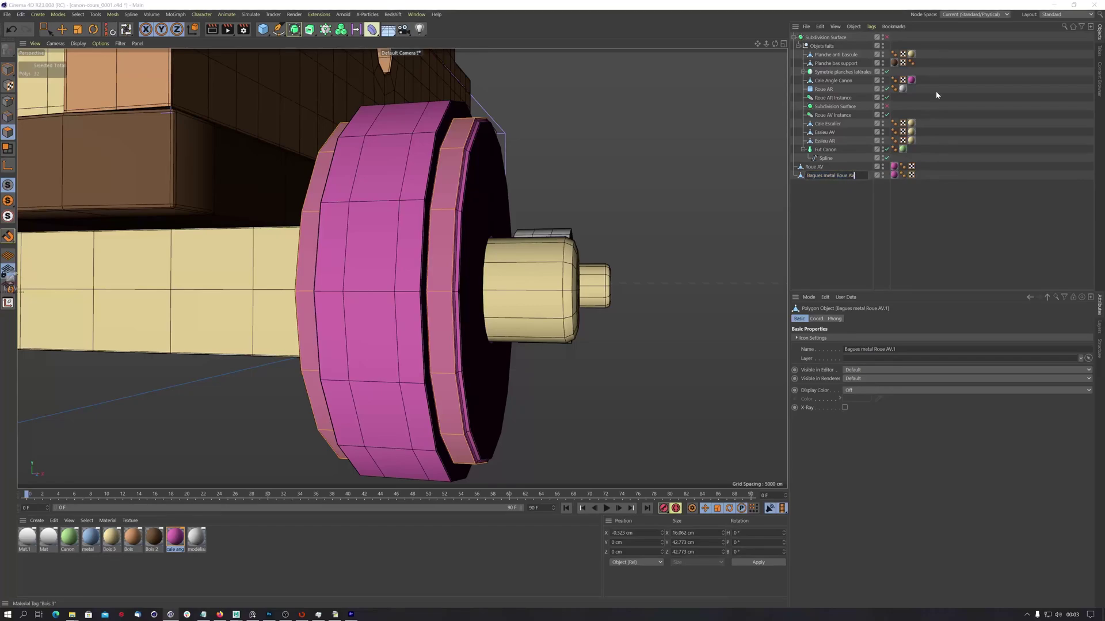
pyautogui.press('Return')
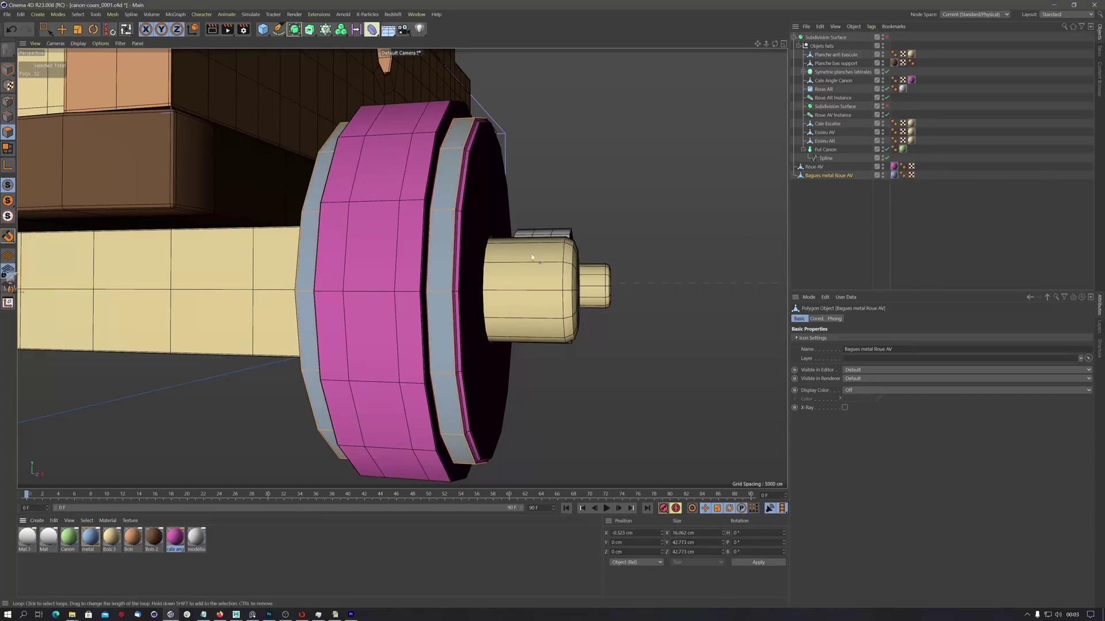
# Step: Extrude the two metal ring bands outward by about 2.013 cm
pyautogui.moveTo(476, 238)
pyautogui.keyDown('alt'); pyautogui.mouseDown()
pyautogui.moveTo(450, 250)
pyautogui.moveTo(469, 244)
pyautogui.mouseUp(); pyautogui.keyUp('alt')
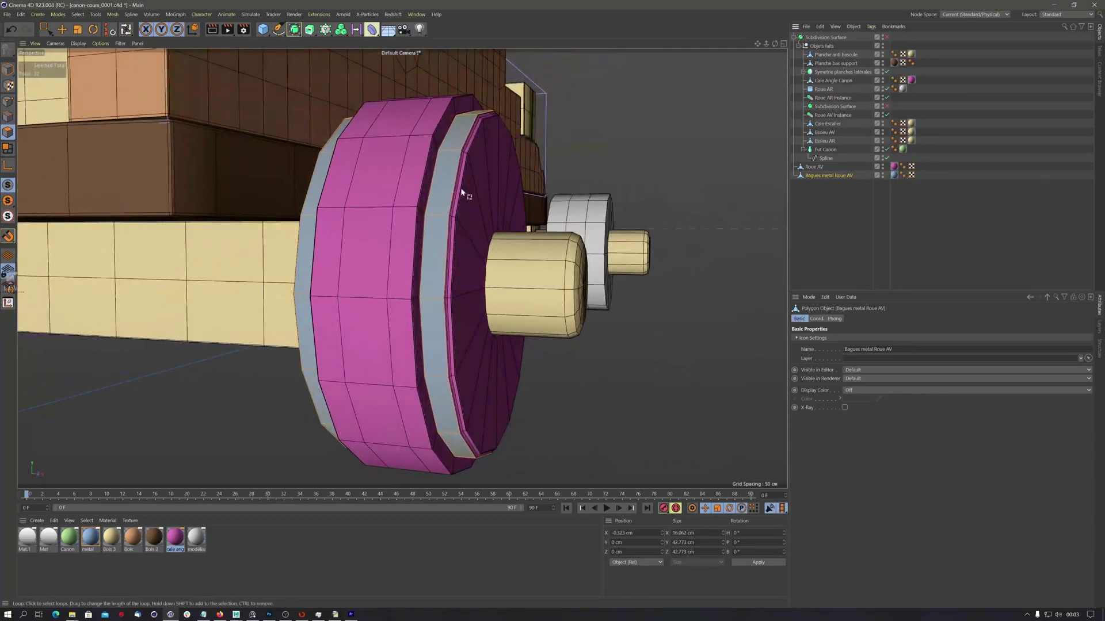
pyautogui.scroll(3, 461, 190)
pyautogui.keyDown('alt'); pyautogui.moveTo(455, 199); pyautogui.dragTo(478, 181); pyautogui.keyUp('alt')
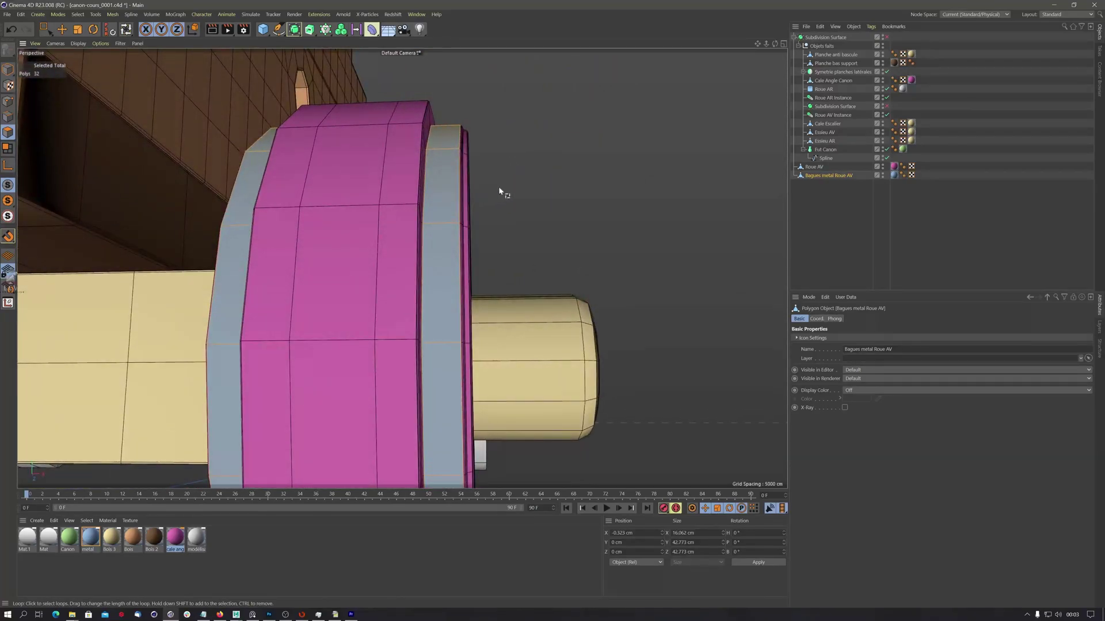
pyautogui.press('d')
pyautogui.moveTo(548, 217); pyautogui.dragTo(631, 190)
pyautogui.keyDown('alt'); pyautogui.moveTo(440, 217); pyautogui.dragTo(382, 229); pyautogui.keyUp('alt')
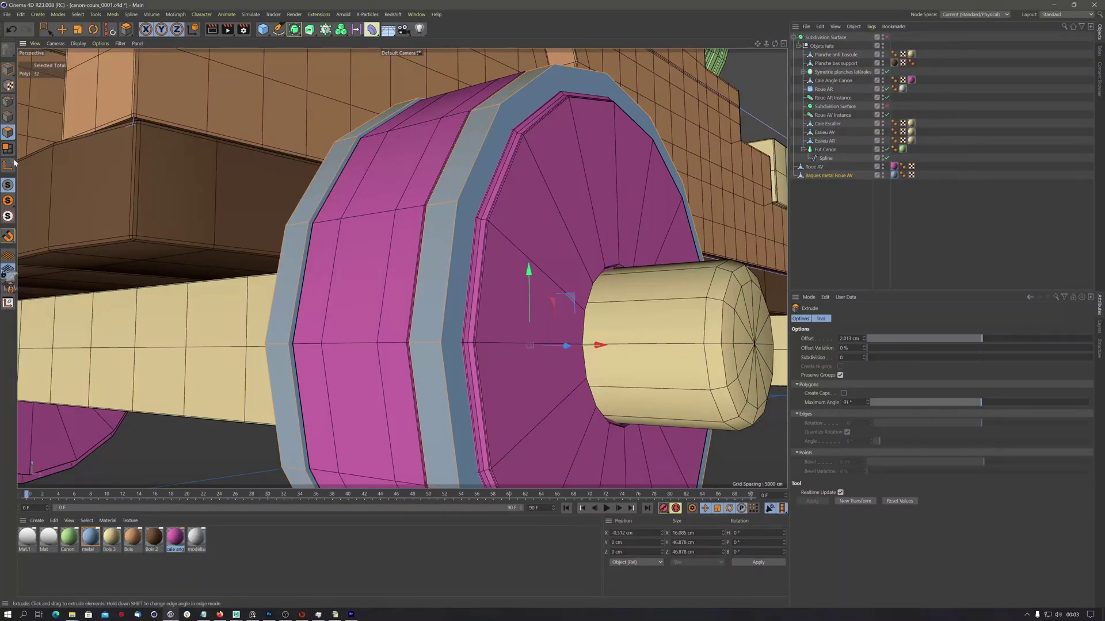
# Step: Isolate the metal rings in solo view and enable Create Caps for their extrusion
pyautogui.click(9, 201)
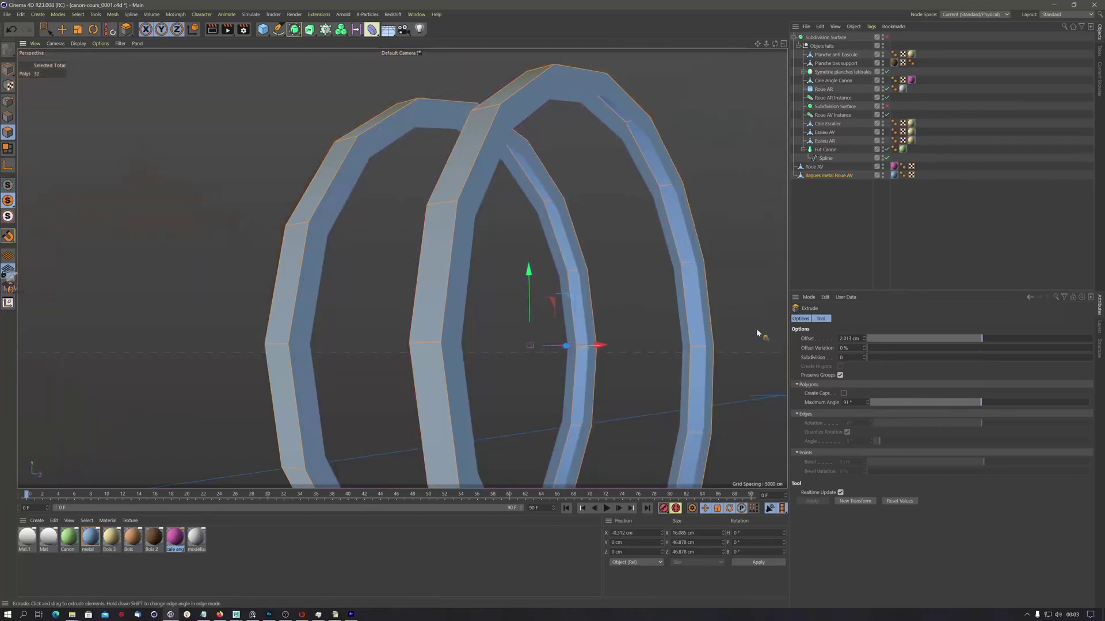
pyautogui.moveTo(678, 308)
pyautogui.keyDown('alt'); pyautogui.mouseDown()
pyautogui.moveTo(661, 301)
pyautogui.moveTo(692, 316)
pyautogui.mouseUp(); pyautogui.keyUp('alt')
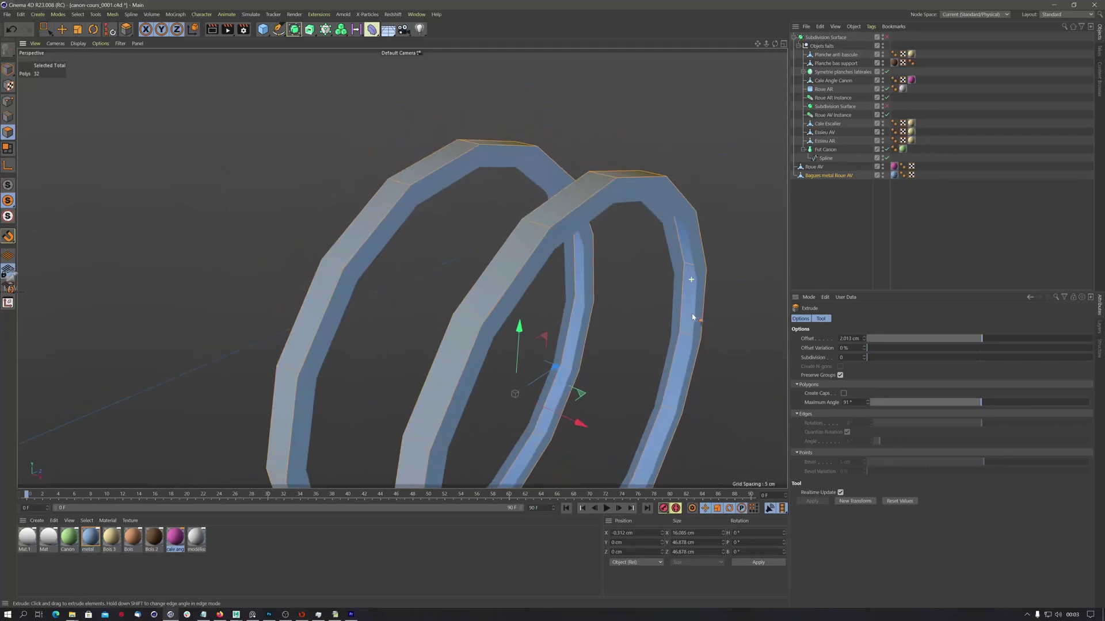
pyautogui.click(843, 393)
pyautogui.keyDown('alt'); pyautogui.moveTo(680, 264); pyautogui.dragTo(629, 228); pyautogui.keyUp('alt')
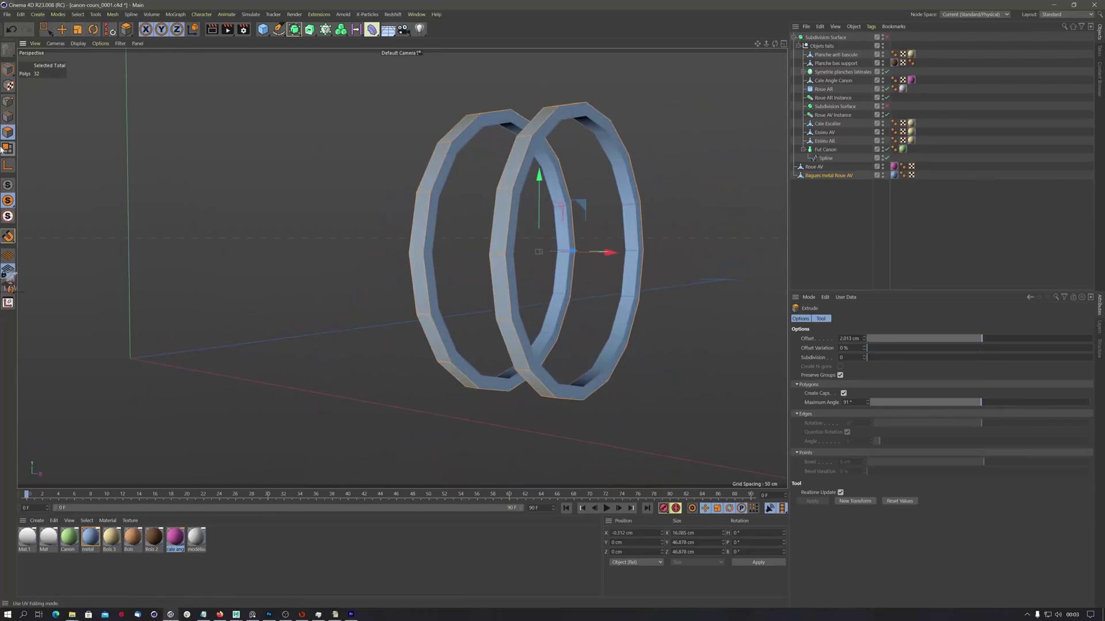
# Step: Loop-select all the inner and outer border edges of both metal rings, in edge mode
pyautogui.click(9, 116)
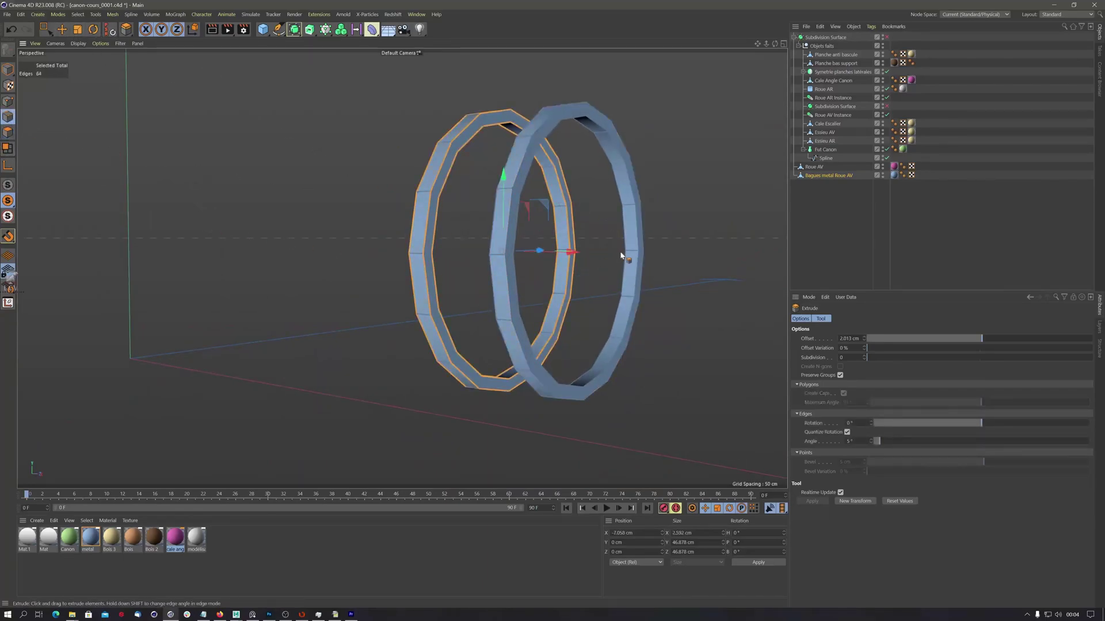
pyautogui.moveTo(637, 247)
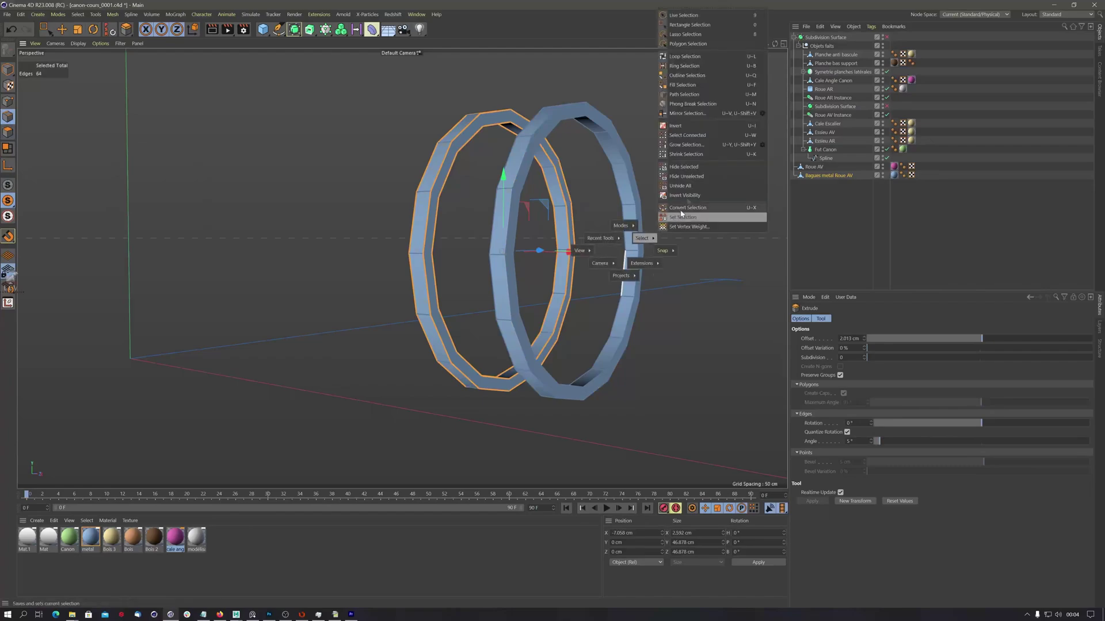
pyautogui.click(689, 60)
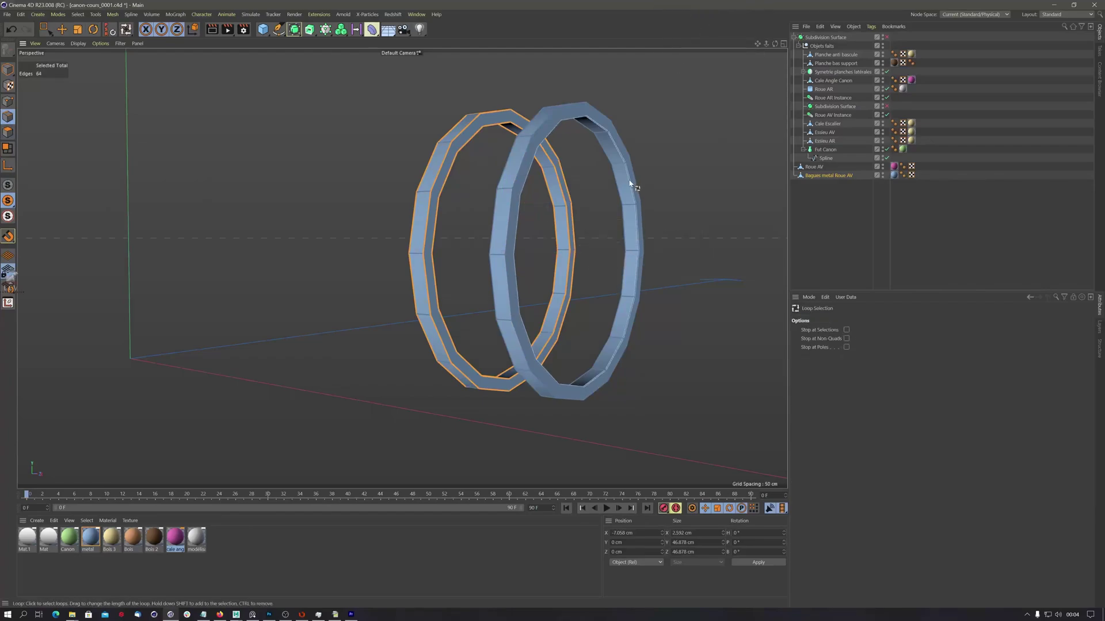
pyautogui.keyDown('shift'); pyautogui.click(633, 180); pyautogui.keyUp('shift')
pyautogui.keyDown('alt'); pyautogui.moveTo(636, 181); pyautogui.dragTo(504, 232); pyautogui.keyUp('alt')
pyautogui.keyDown('shift'); pyautogui.click(547, 207); pyautogui.keyUp('shift')
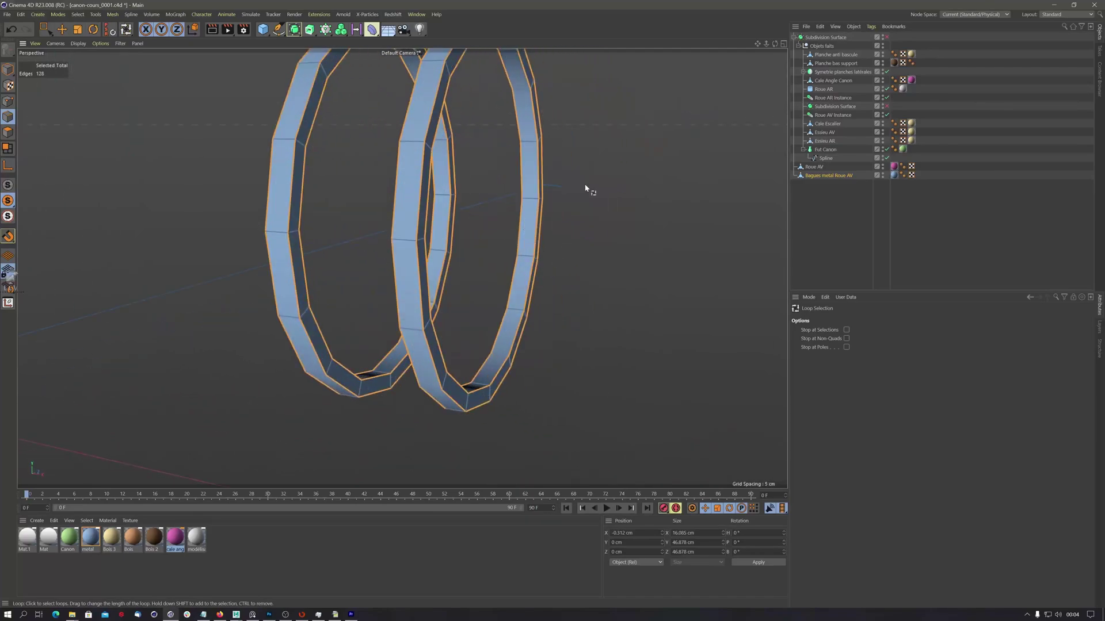
# Step: Bevel the selected ring edges with a chamfer offset of about 0.29 cm and subdivision 1
pyautogui.press('m')
pyautogui.press('s')
pyautogui.moveTo(619, 268); pyautogui.dragTo(627, 267)
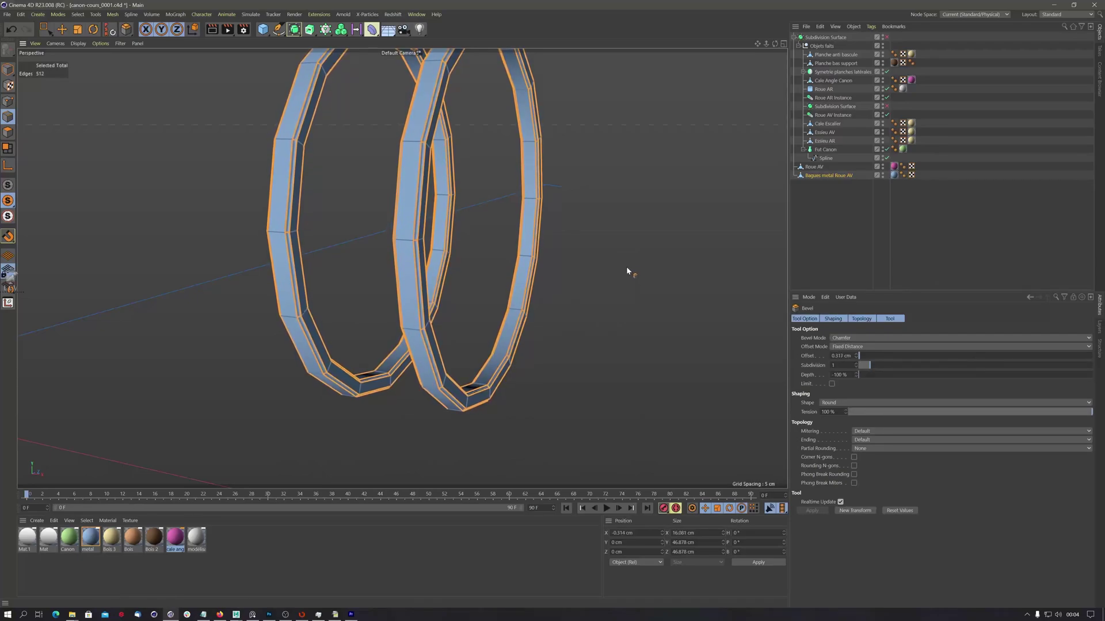
pyautogui.keyDown('alt'); pyautogui.moveTo(415, 129); pyautogui.dragTo(510, 112, button='right'); pyautogui.keyUp('alt')
pyautogui.keyDown('alt'); pyautogui.moveTo(450, 151); pyautogui.dragTo(448, 138); pyautogui.keyUp('alt')
pyautogui.scroll(-5, 448, 140)
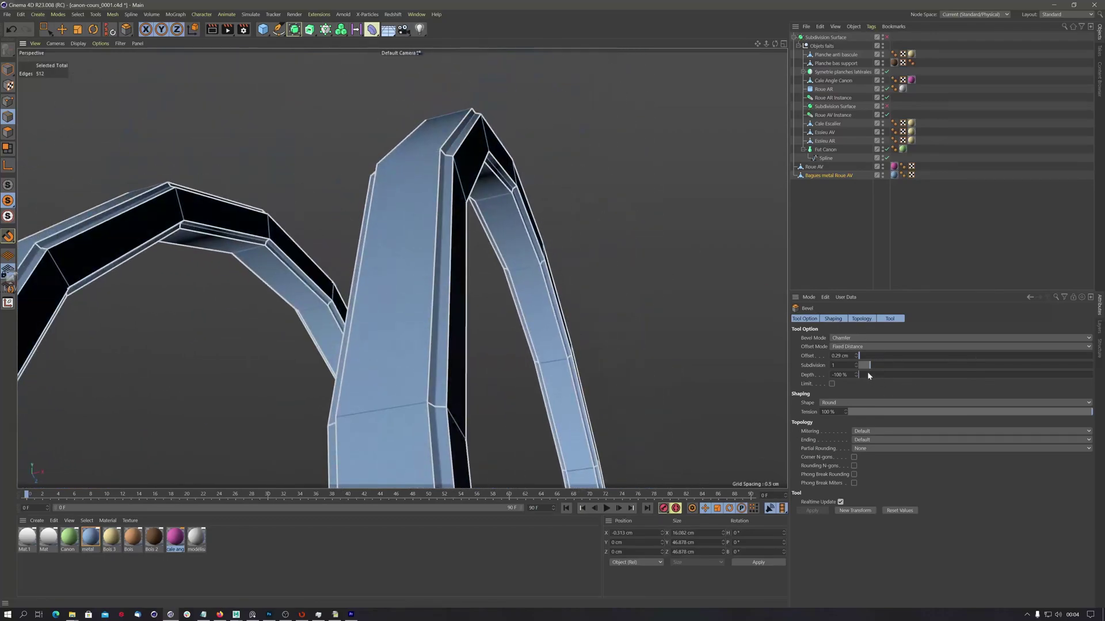
# Step: Set the bevel depth of the selected metal ring edges to 100 %
pyautogui.moveTo(868, 374); pyautogui.dragTo(1103, 386)
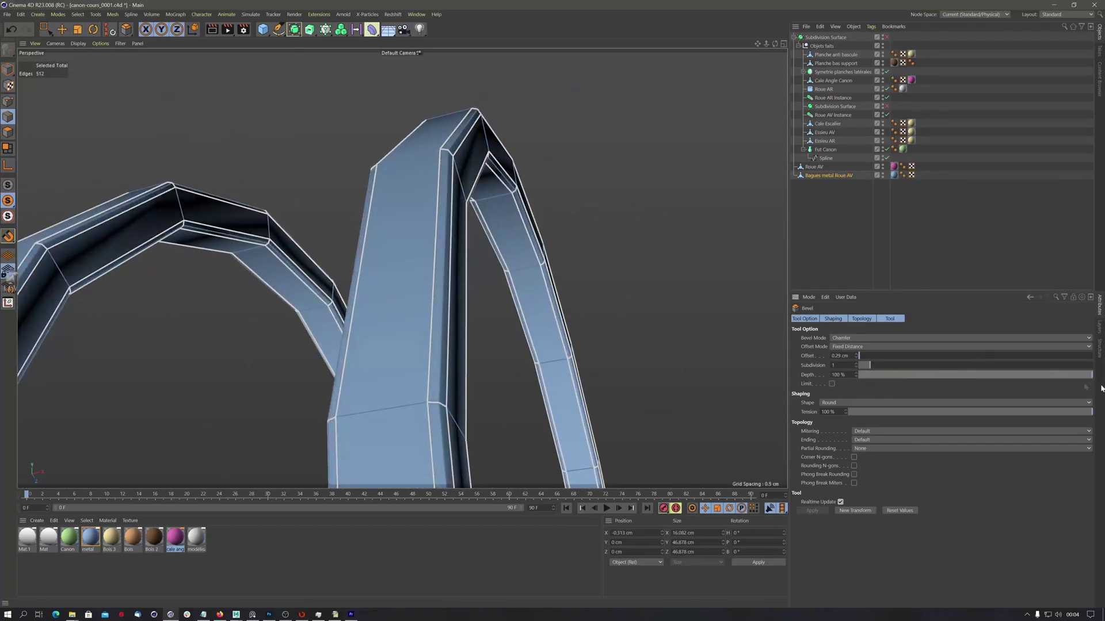
pyautogui.scroll(-10, 496, 246)
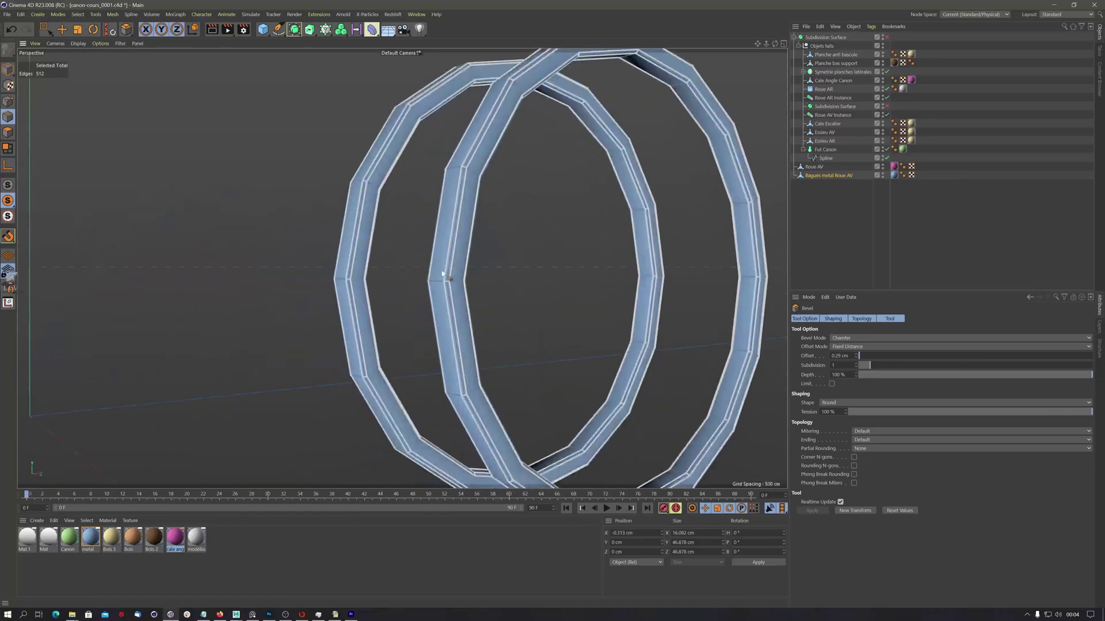
pyautogui.keyDown('alt'); pyautogui.moveTo(455, 269); pyautogui.dragTo(367, 262, button='middle'); pyautogui.keyUp('alt')
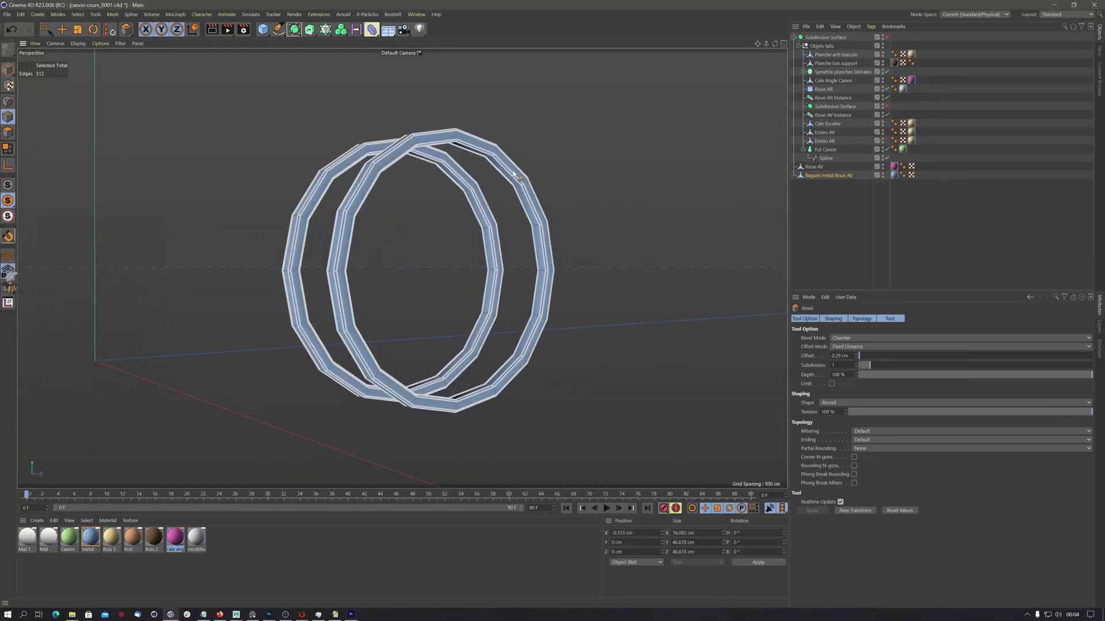
pyautogui.keyDown('alt'); pyautogui.moveTo(469, 154); pyautogui.dragTo(506, 161); pyautogui.keyUp('alt')
pyautogui.scroll(4, 437, 144)
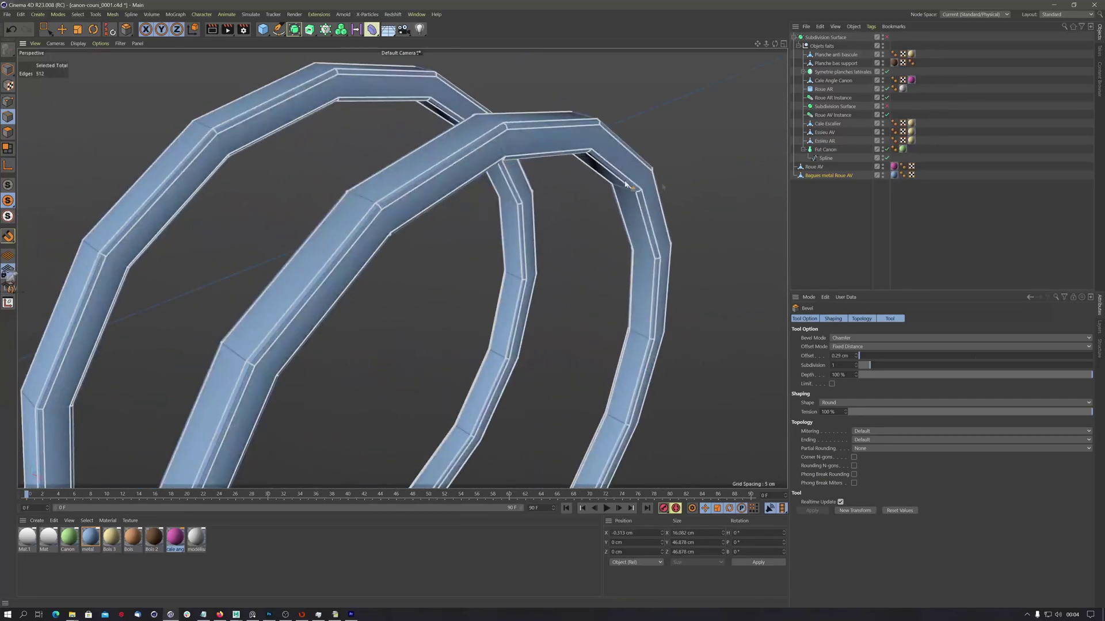
# Step: Switch to polygon mode and turn off Create Caps in the Extrude tool options with the metal rings selected
pyautogui.click(834, 193)
pyautogui.scroll(-4, 599, 216)
pyautogui.keyDown('alt'); pyautogui.moveTo(568, 226); pyautogui.dragTo(419, 160); pyautogui.keyUp('alt')
pyautogui.click(8, 133)
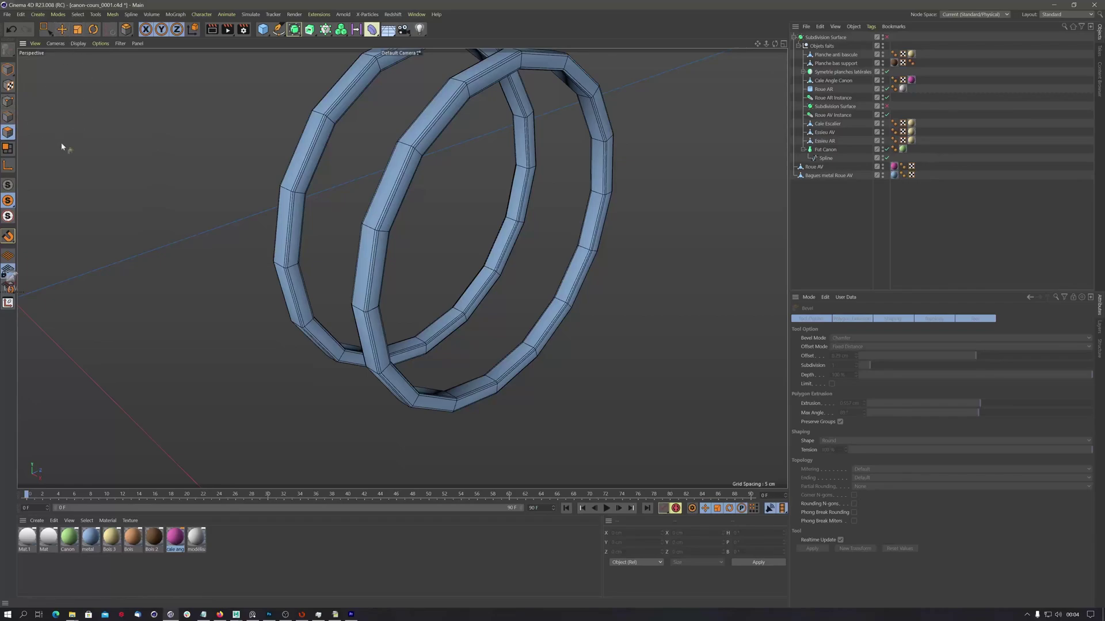
pyautogui.press('d')
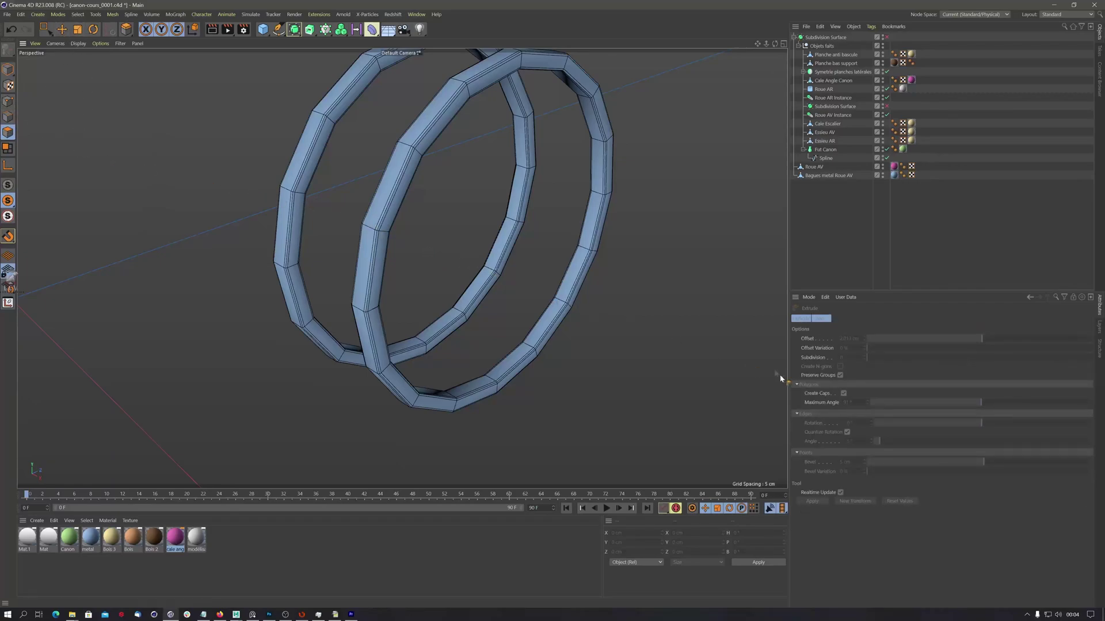
pyautogui.click(824, 176)
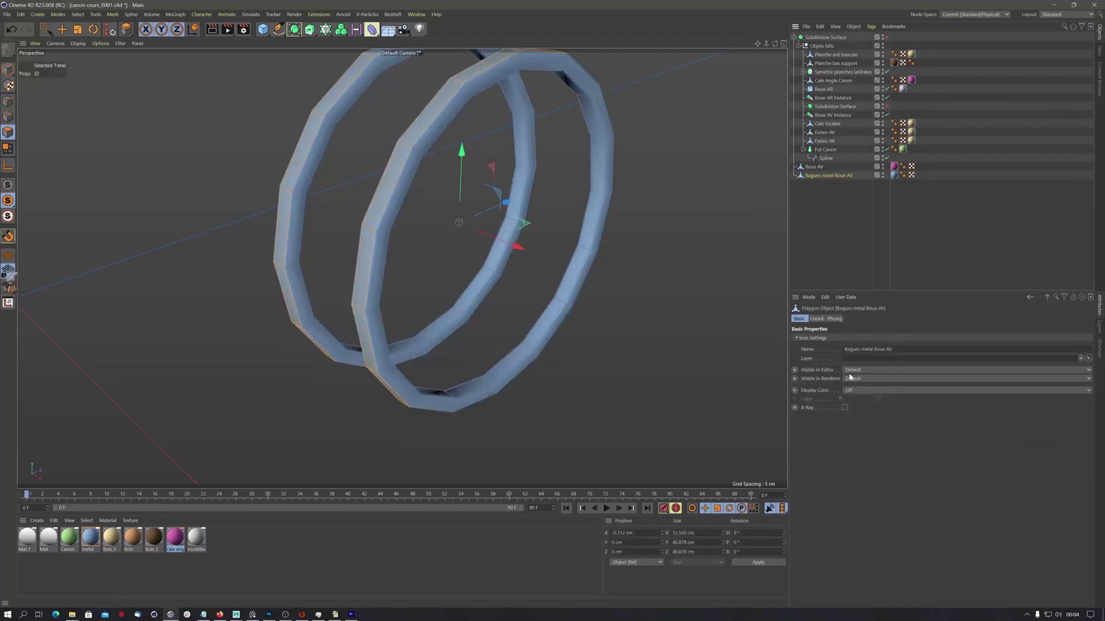
pyautogui.press('d')
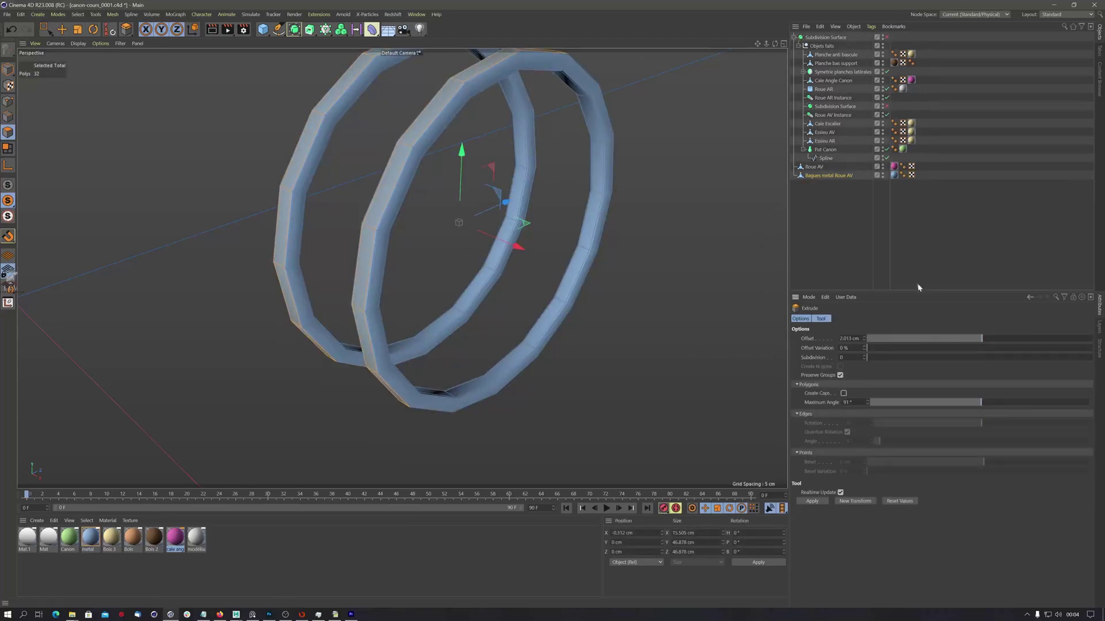
pyautogui.click(842, 279)
pyautogui.scroll(-5, 555, 233)
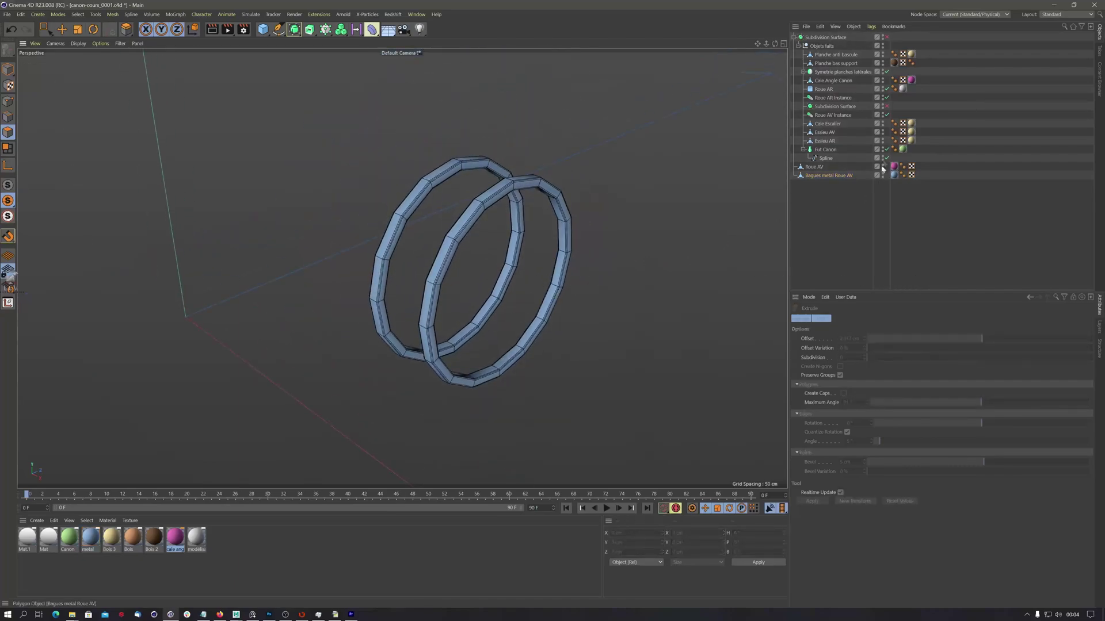
# Step: Turn off solo view to show the whole cannon and examine how the metal rings fit the front wheel
pyautogui.click(8, 185)
pyautogui.keyDown('alt'); pyautogui.moveTo(501, 217); pyautogui.dragTo(580, 178); pyautogui.keyUp('alt')
pyautogui.scroll(1, 577, 176)
pyautogui.keyDown('alt'); pyautogui.moveTo(434, 213); pyautogui.dragTo(604, 167, button='right'); pyautogui.keyUp('alt')
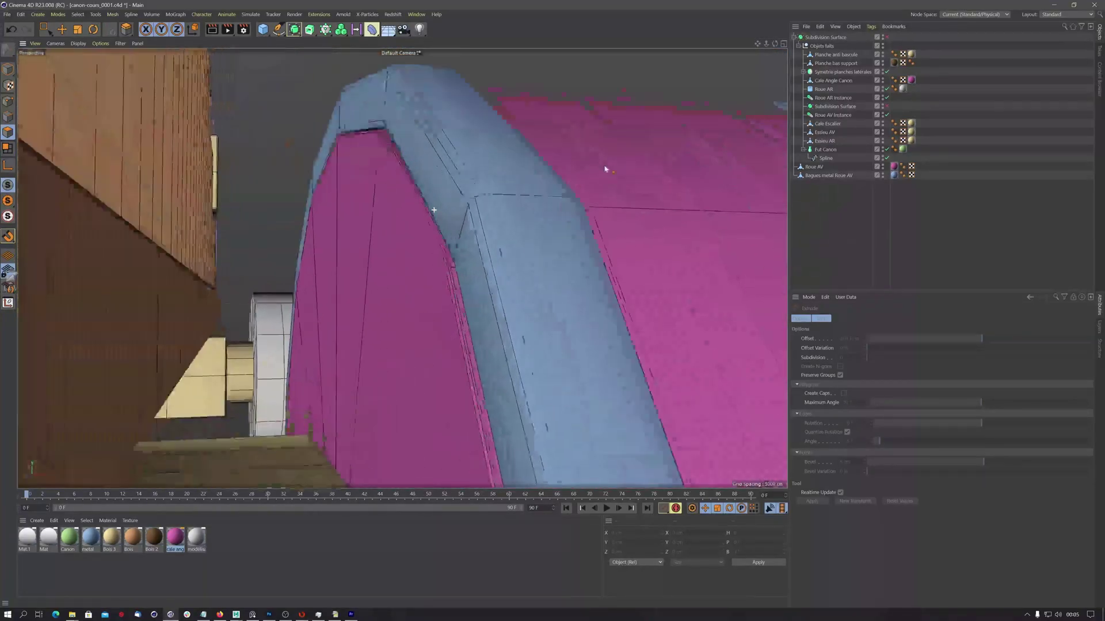
pyautogui.keyDown('alt'); pyautogui.moveTo(496, 207); pyautogui.dragTo(429, 252); pyautogui.keyUp('alt')
pyautogui.scroll(-2, 462, 212)
pyautogui.scroll(-8, 494, 240)
pyautogui.keyDown('alt'); pyautogui.moveTo(493, 240); pyautogui.dragTo(492, 251); pyautogui.keyUp('alt')
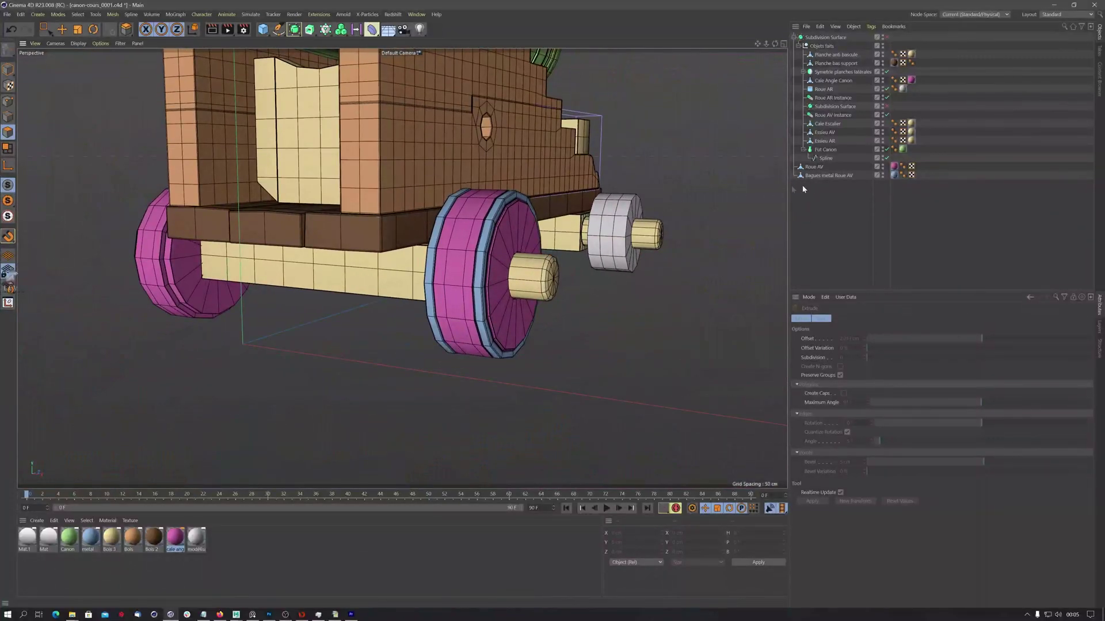
pyautogui.scroll(-4, 566, 233)
pyautogui.keyDown('alt'); pyautogui.moveTo(481, 220); pyautogui.dragTo(594, 214); pyautogui.keyUp('alt')
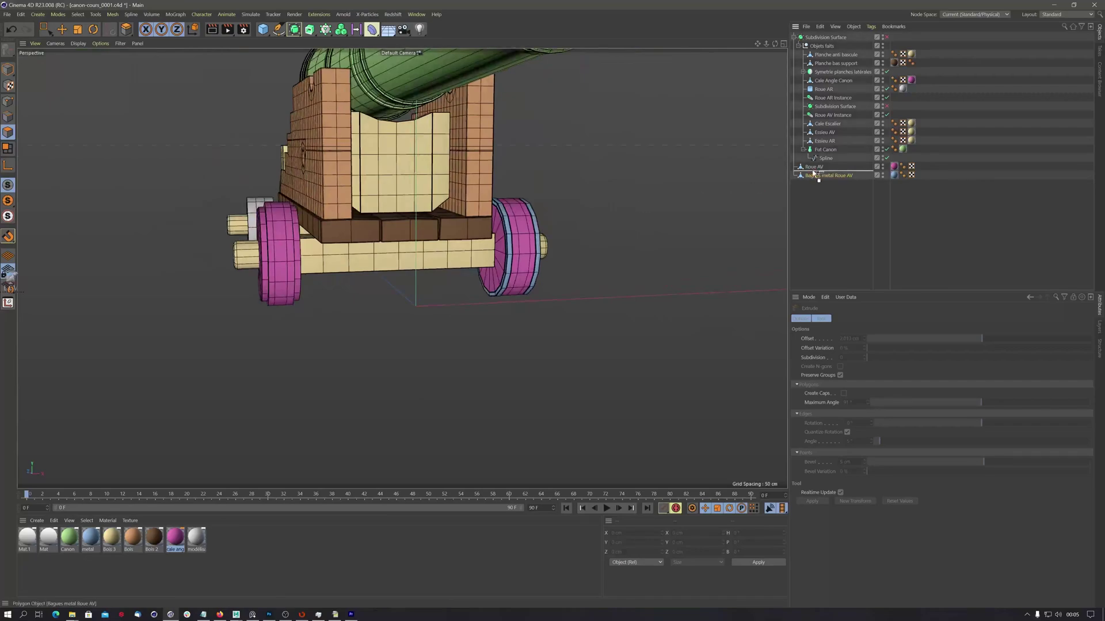
# Step: Make the object Bagues metal Roue AV a child of Roue AV and check both front wheels
pyautogui.moveTo(813, 173); pyautogui.dragTo(814, 167)
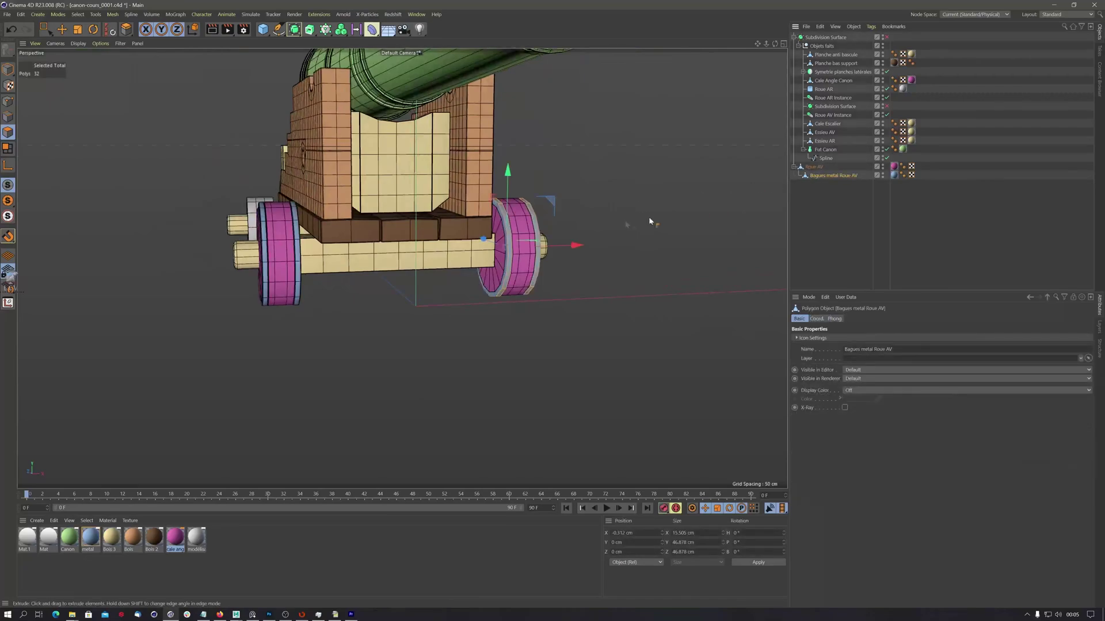
pyautogui.keyDown('alt'); pyautogui.moveTo(648, 216); pyautogui.dragTo(276, 229); pyautogui.keyUp('alt')
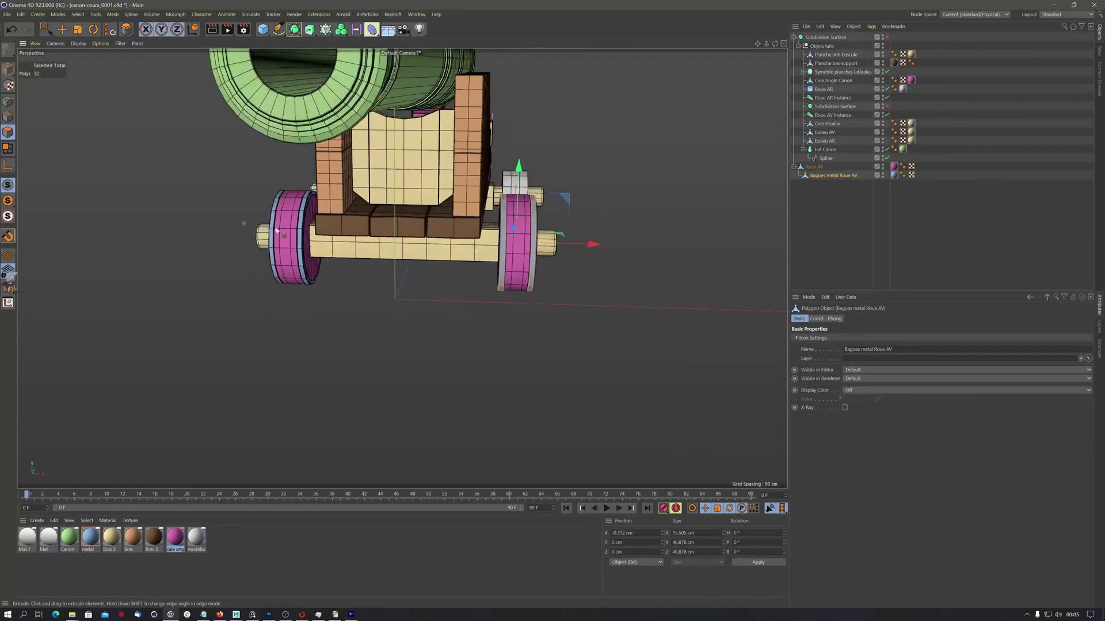
pyautogui.click(860, 191)
pyautogui.keyDown('alt'); pyautogui.moveTo(693, 185); pyautogui.dragTo(426, 218); pyautogui.keyUp('alt')
pyautogui.keyDown('alt'); pyautogui.moveTo(426, 218); pyautogui.dragTo(391, 261, button='middle'); pyautogui.keyUp('alt')
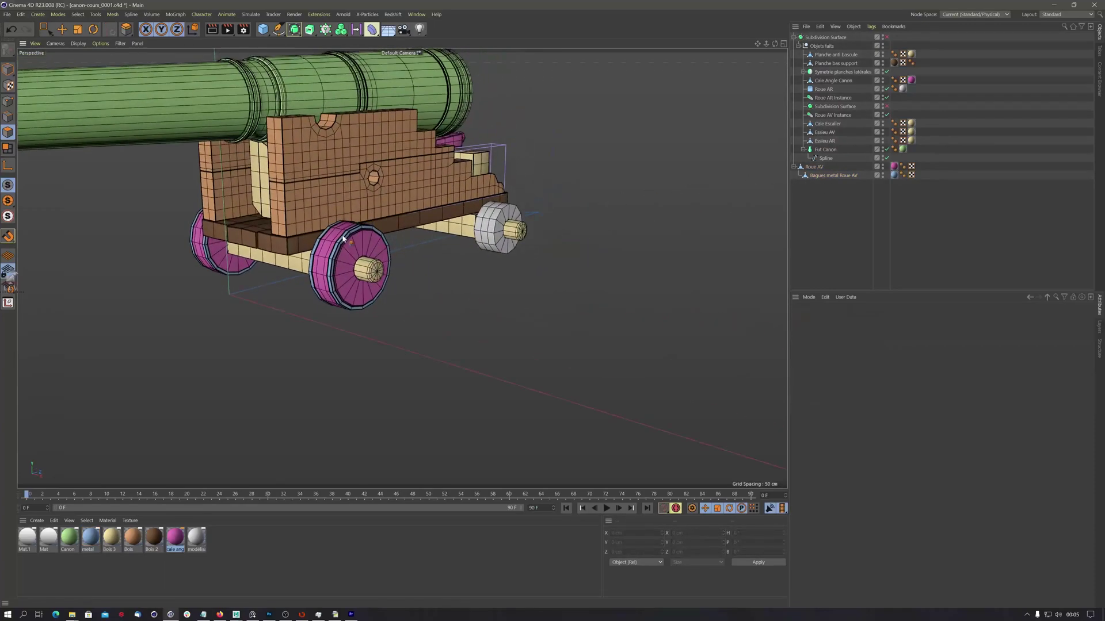
pyautogui.keyDown('alt'); pyautogui.moveTo(343, 233); pyautogui.dragTo(388, 230, button='right'); pyautogui.keyUp('alt')
pyautogui.keyDown('alt'); pyautogui.moveTo(386, 229); pyautogui.dragTo(324, 242); pyautogui.keyUp('alt')
pyautogui.keyDown('alt'); pyautogui.moveTo(350, 225); pyautogui.dragTo(347, 245, button='right'); pyautogui.keyUp('alt')
pyautogui.keyDown('alt'); pyautogui.moveTo(348, 249); pyautogui.dragTo(351, 281, button='middle'); pyautogui.keyUp('alt')
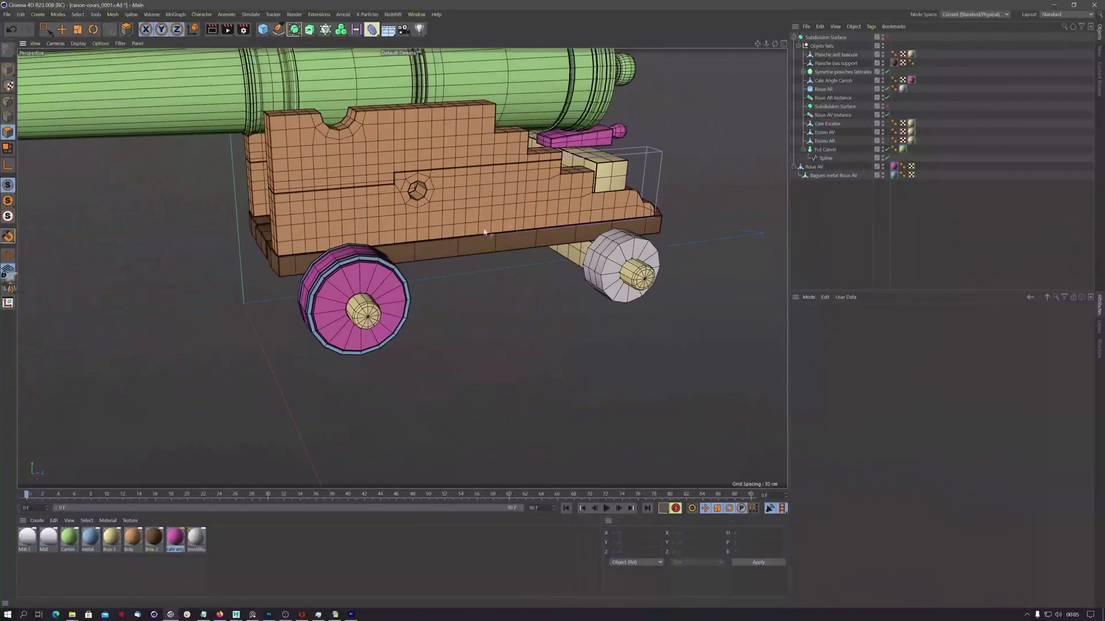
# Step: Place Roue AV with its metal rings inside a new Subdivision Surface and check the smoothed wheel
pyautogui.click(814, 167)
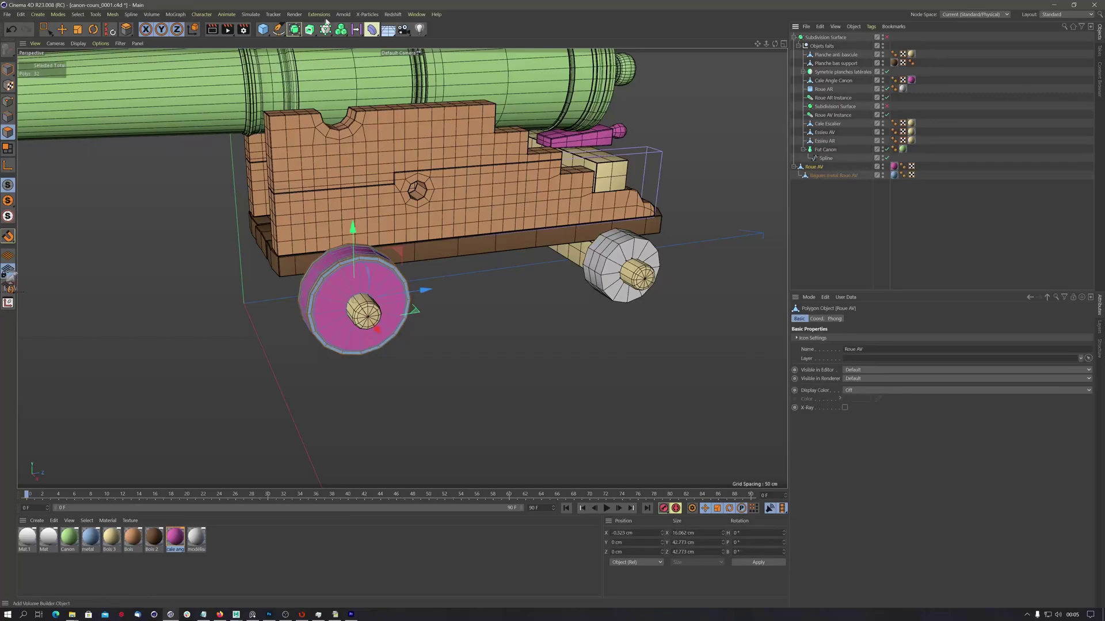
pyautogui.keyDown('alt'); pyautogui.click(294, 30); pyautogui.keyUp('alt')
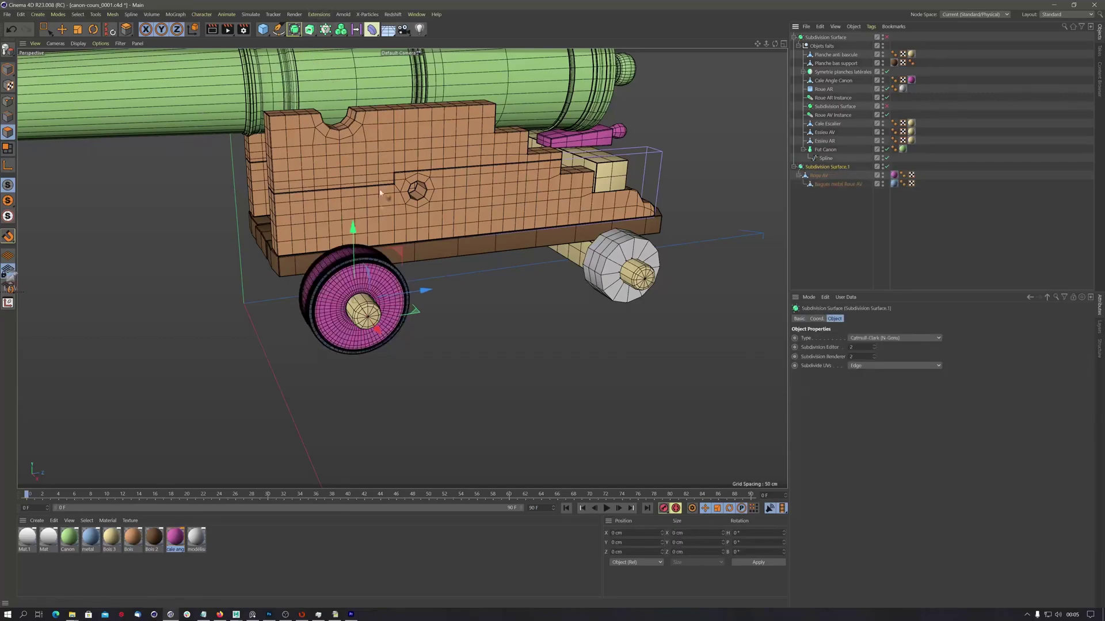
pyautogui.keyDown('alt'); pyautogui.moveTo(379, 193); pyautogui.dragTo(443, 283); pyautogui.keyUp('alt')
pyautogui.keyDown('alt'); pyautogui.moveTo(444, 284); pyautogui.dragTo(503, 274, button='right'); pyautogui.keyUp('alt')
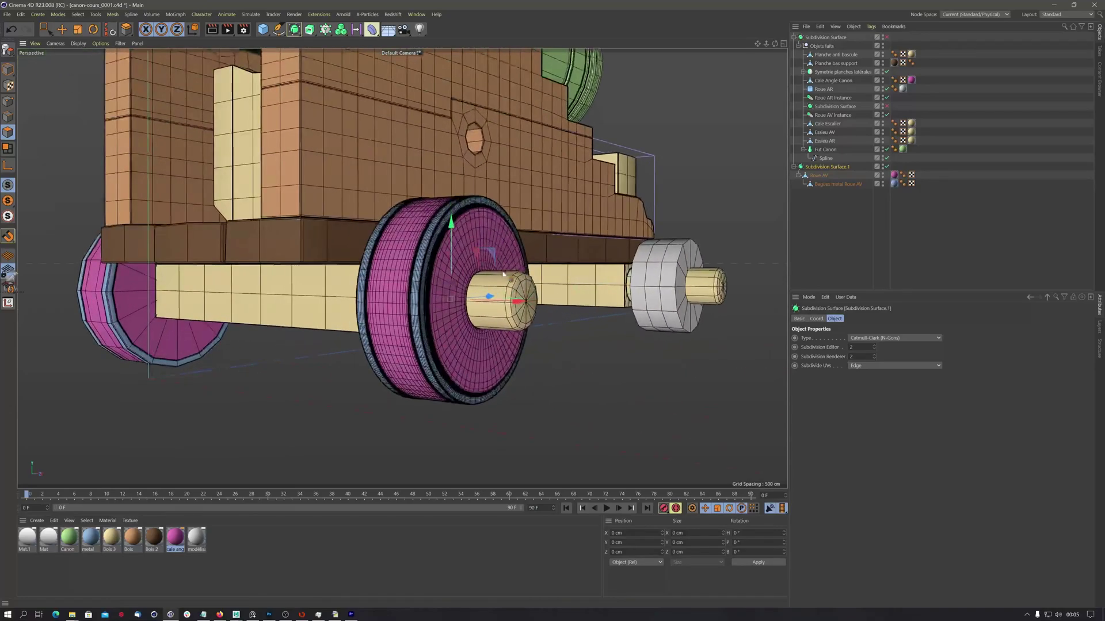
pyautogui.keyDown('alt'); pyautogui.moveTo(504, 275); pyautogui.dragTo(527, 286); pyautogui.keyUp('alt')
# Step: Loop-select the central band of polygons around the tread of Roue AV
pyautogui.click(818, 176)
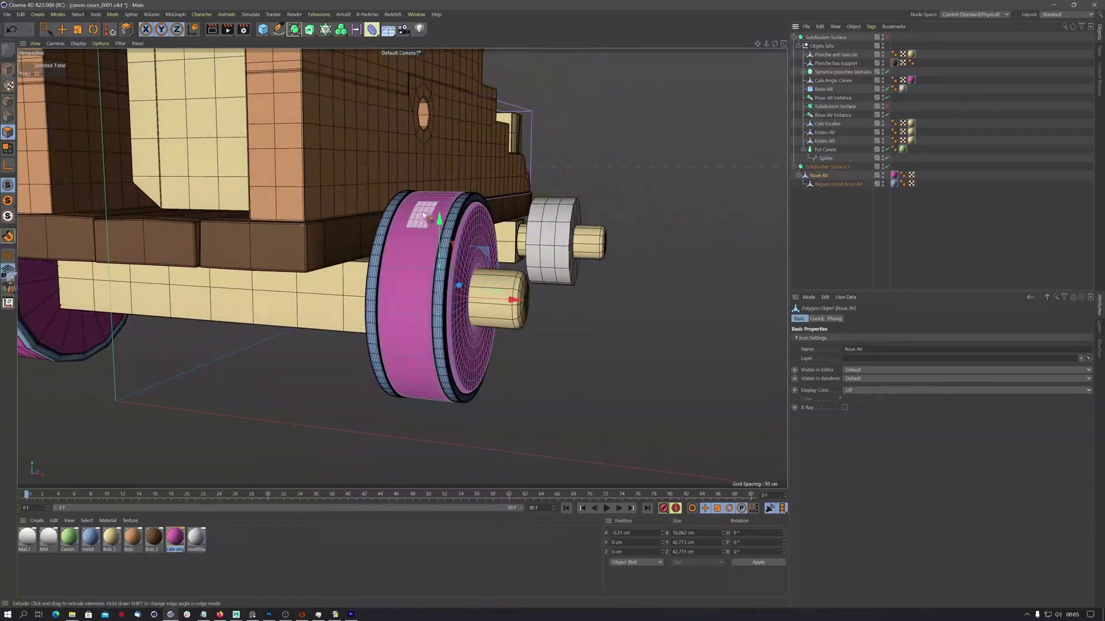
pyautogui.scroll(3, 436, 215)
pyautogui.moveTo(443, 217)
pyautogui.keyDown('alt'); pyautogui.mouseDown()
pyautogui.moveTo(468, 209)
pyautogui.moveTo(460, 217)
pyautogui.mouseUp(); pyautogui.keyUp('alt')
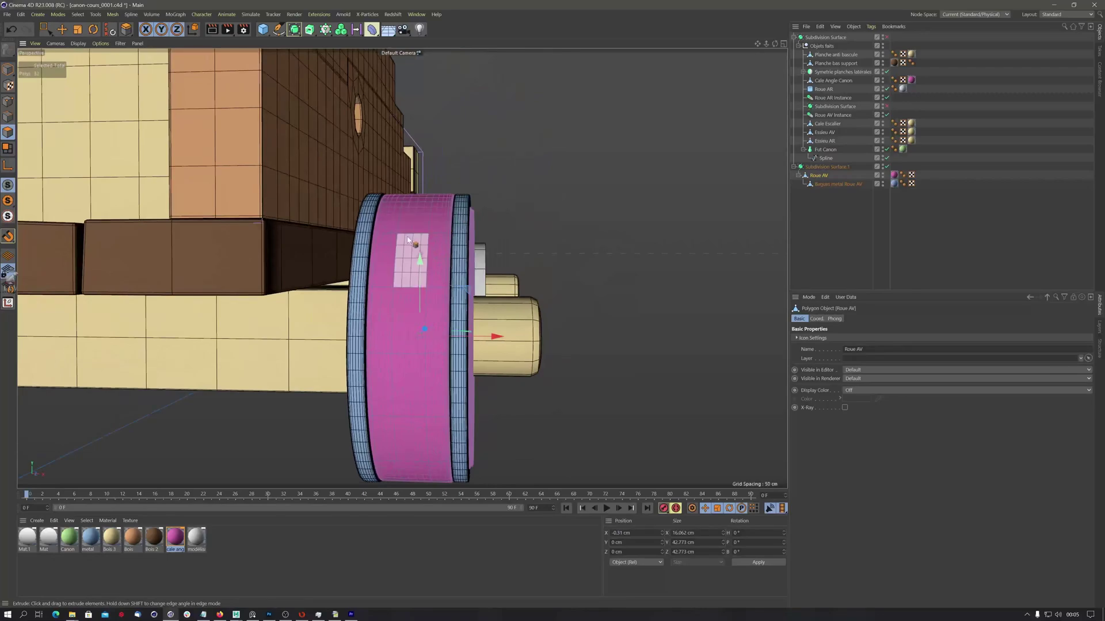
pyautogui.press('v')
pyautogui.moveTo(424, 225)
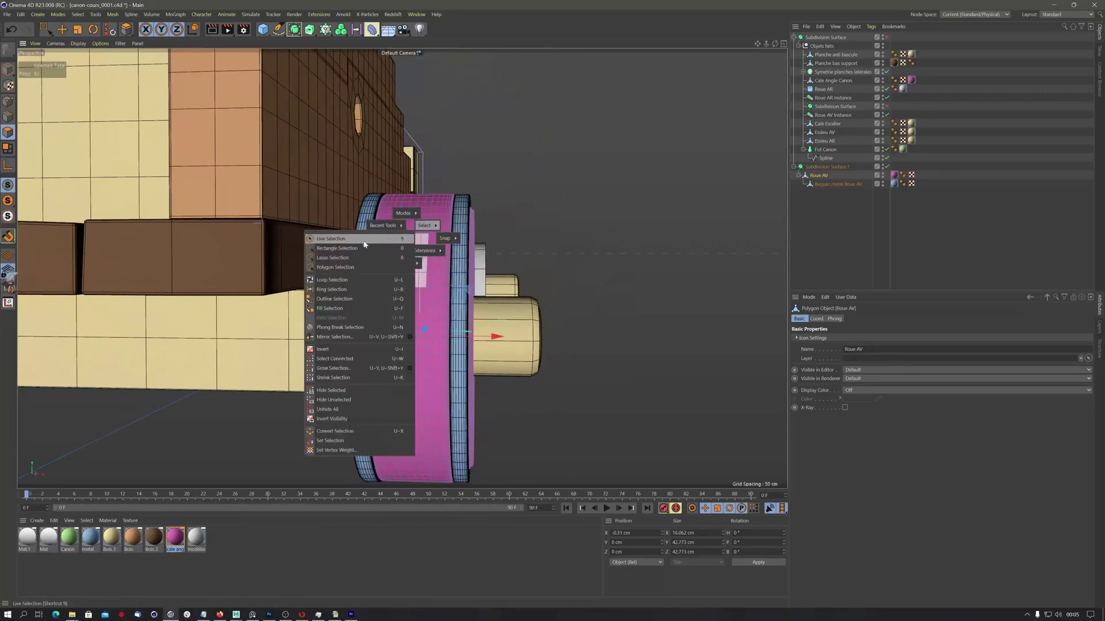
pyautogui.click(332, 279)
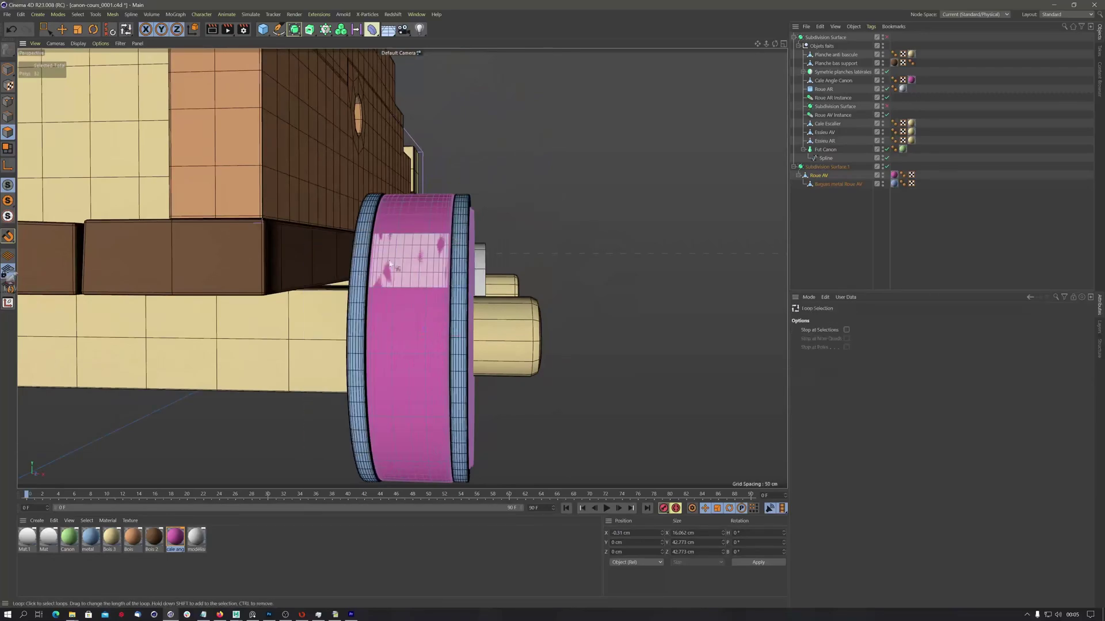
pyautogui.click(417, 246)
pyautogui.keyDown('alt'); pyautogui.moveTo(410, 254); pyautogui.dragTo(443, 264); pyautogui.keyUp('alt')
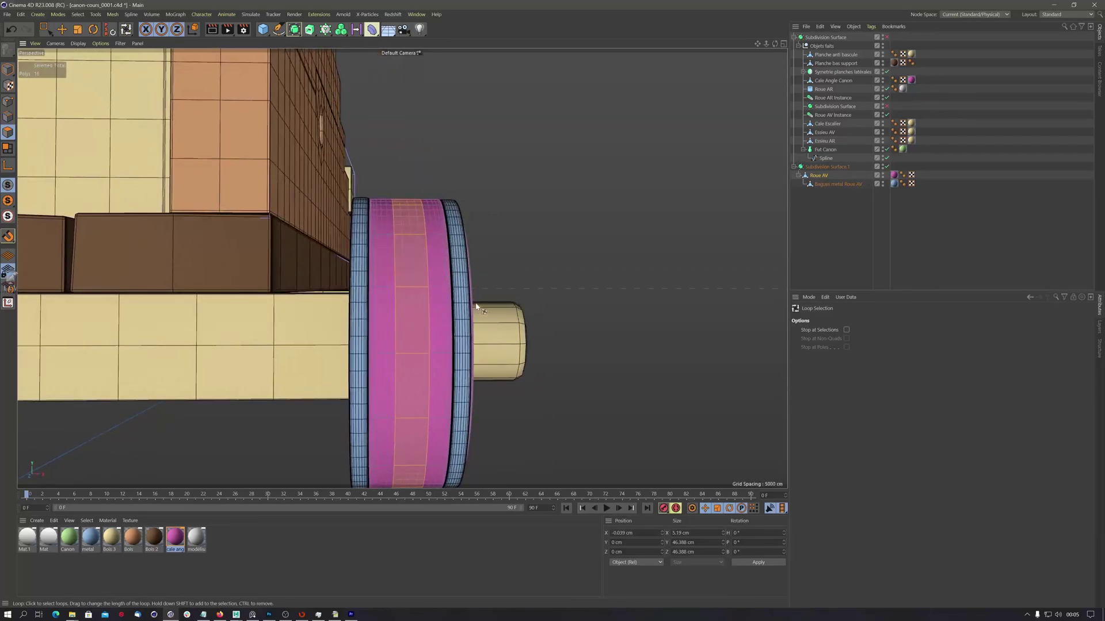
# Step: Scale the selected tread band to about 8.62 cm wide and enlarge its diameter to about 47.33 cm
pyautogui.press('e')
pyautogui.moveTo(479, 343); pyautogui.dragTo(430, 352)
pyautogui.press('t')
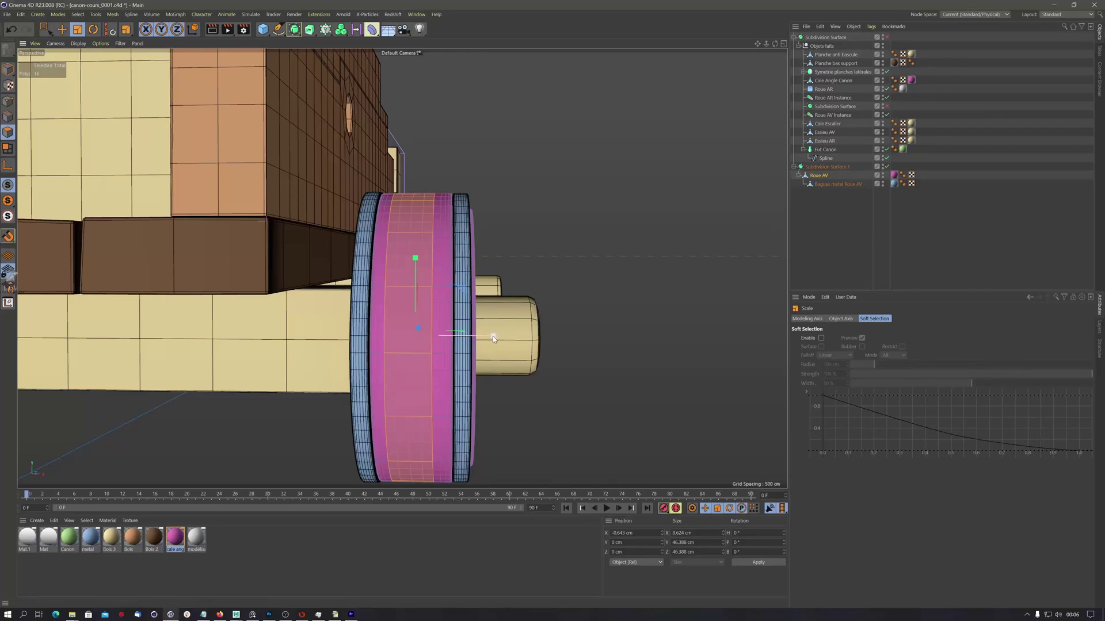
pyautogui.moveTo(493, 337); pyautogui.dragTo(493, 337)
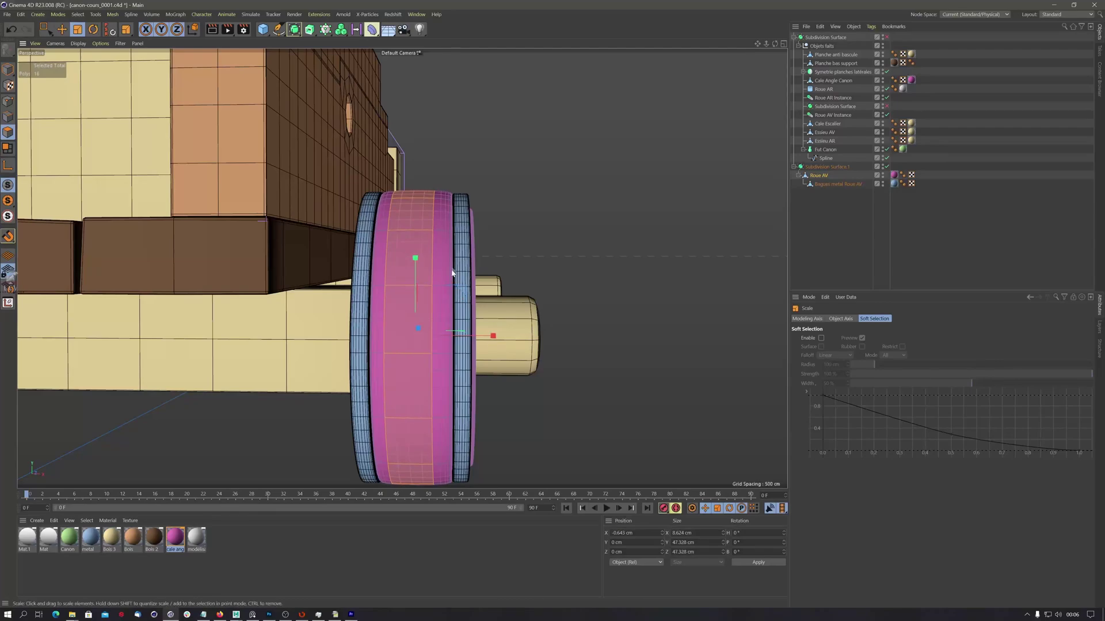
pyautogui.keyDown('alt'); pyautogui.moveTo(453, 273); pyautogui.dragTo(655, 273); pyautogui.keyUp('alt')
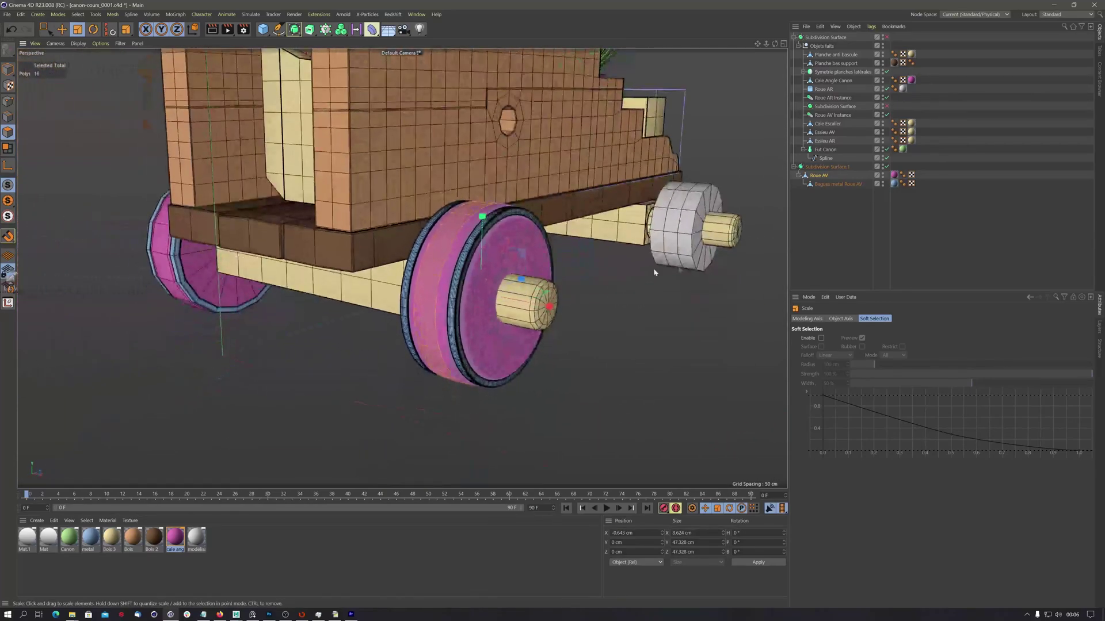
pyautogui.click(874, 251)
pyautogui.scroll(-3, 570, 282)
pyautogui.keyDown('alt'); pyautogui.moveTo(504, 283); pyautogui.dragTo(475, 278); pyautogui.keyUp('alt')
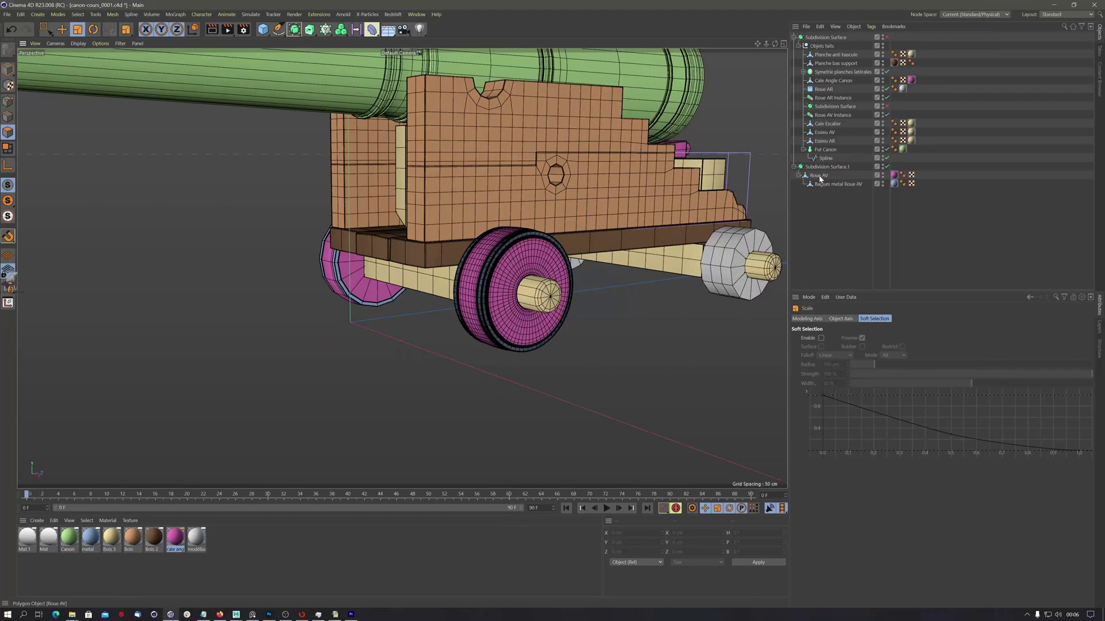
# Step: Duplicate Roue AV with its metal rings outside the Subdivision Surface, at the root of the object hierarchy
pyautogui.click(819, 175)
pyautogui.press('o')
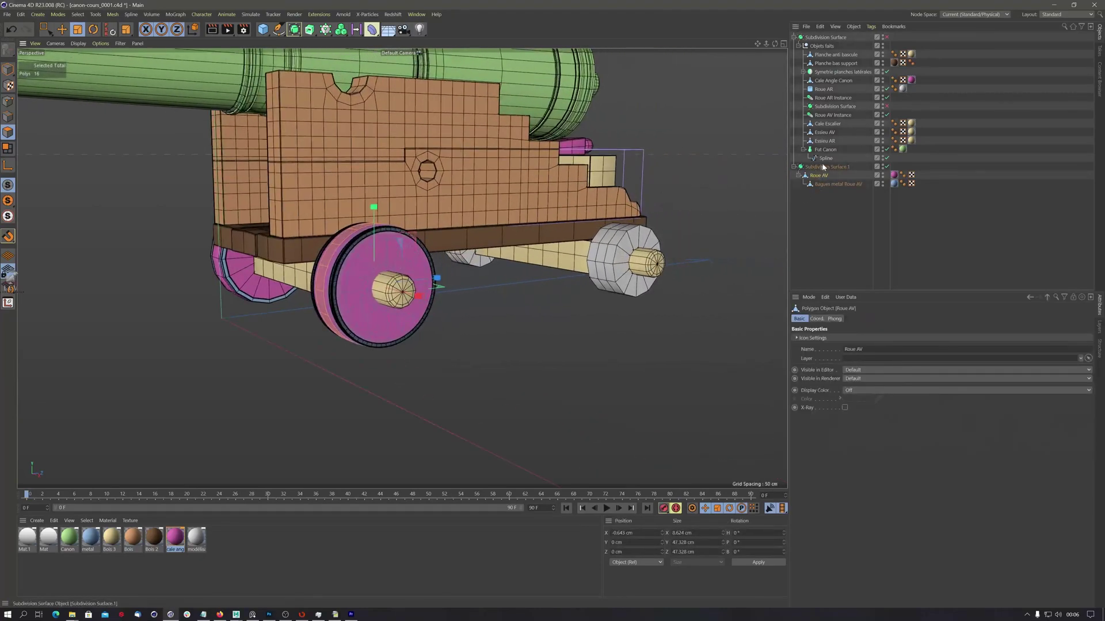
pyautogui.click(798, 176)
pyautogui.keyDown('ctrl'); pyautogui.moveTo(817, 175); pyautogui.dragTo(820, 194); pyautogui.keyUp('ctrl')
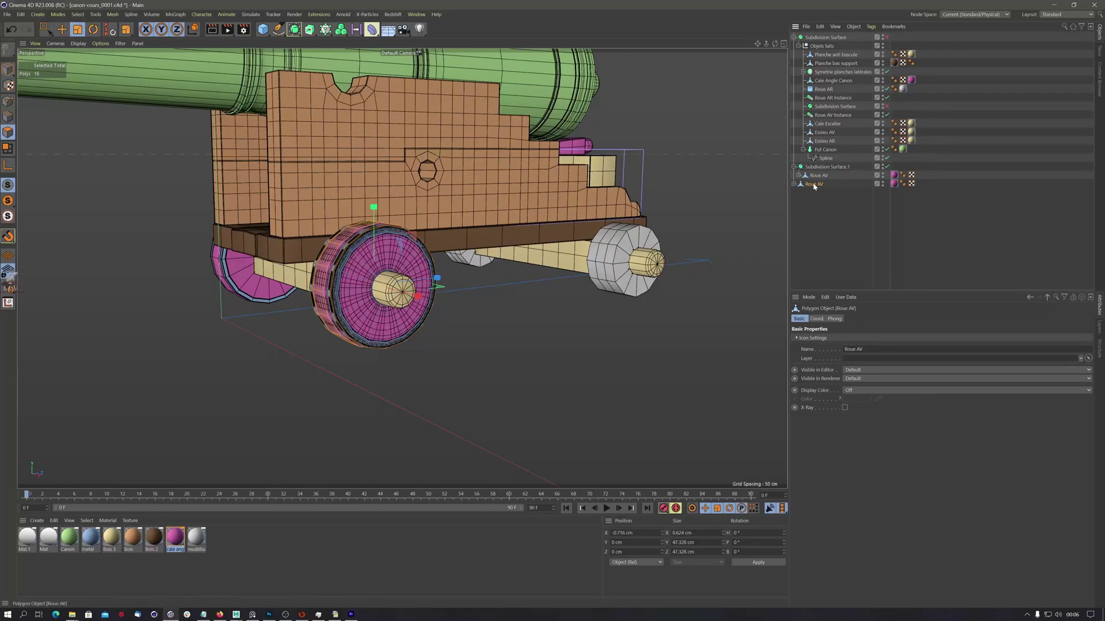
# Step: Move the duplicated wheel in model mode back along the carriage beside the rear wheel, and select the rear wheel Roue AR
pyautogui.keyDown('alt'); pyautogui.moveTo(530, 217); pyautogui.dragTo(483, 218); pyautogui.keyUp('alt')
pyautogui.keyDown('alt'); pyautogui.moveTo(456, 259); pyautogui.dragTo(384, 278, button='middle'); pyautogui.keyUp('alt')
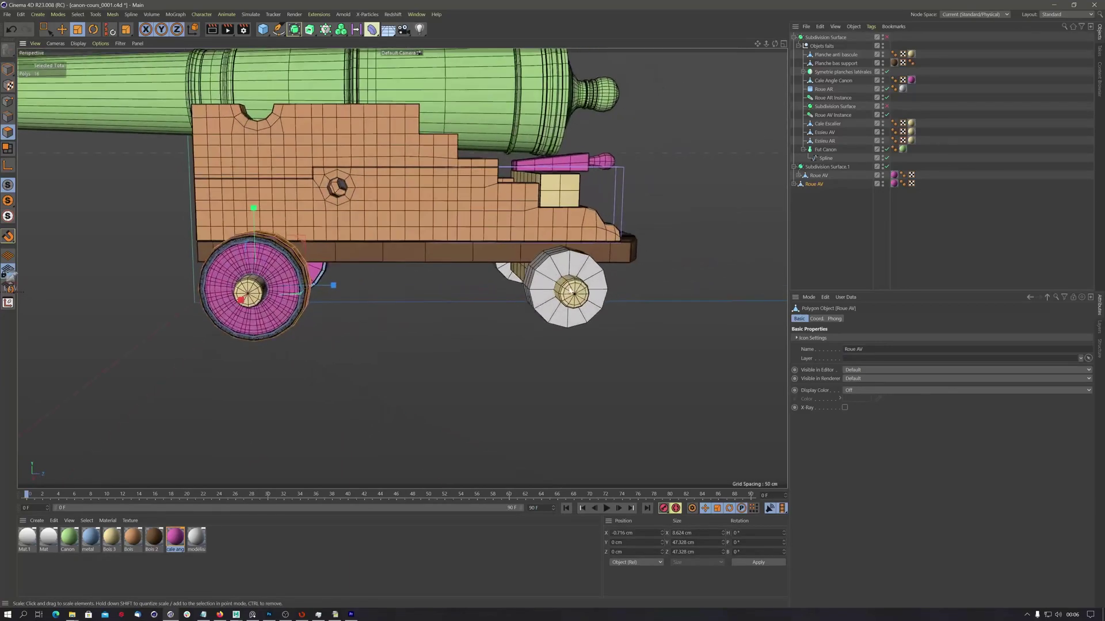
pyautogui.keyDown('alt'); pyautogui.moveTo(571, 290); pyautogui.dragTo(611, 300); pyautogui.keyUp('alt')
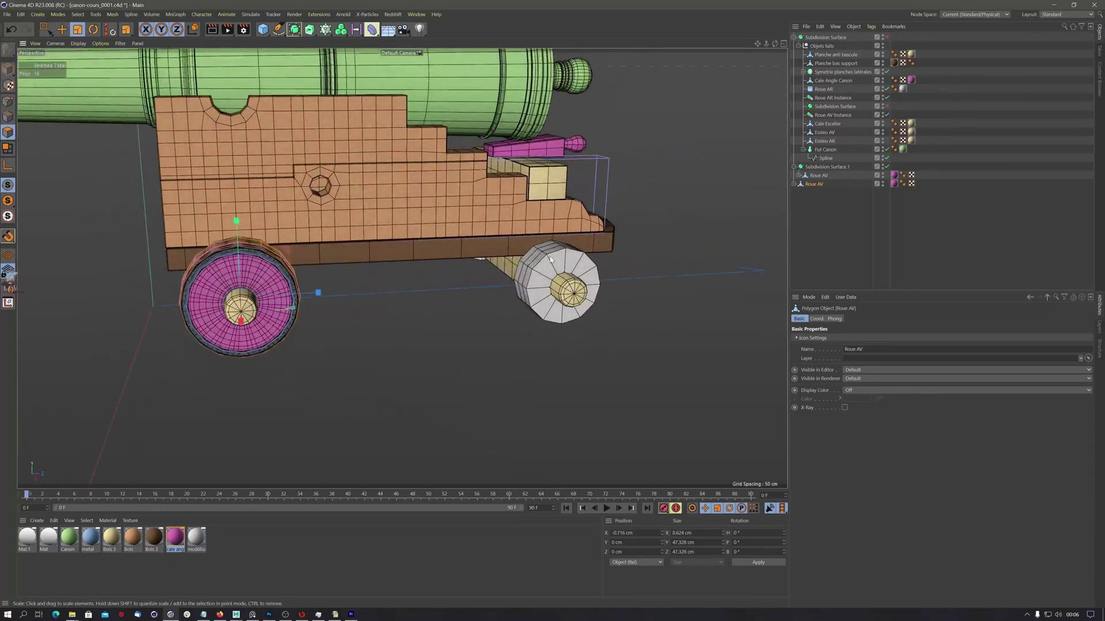
pyautogui.click(62, 30)
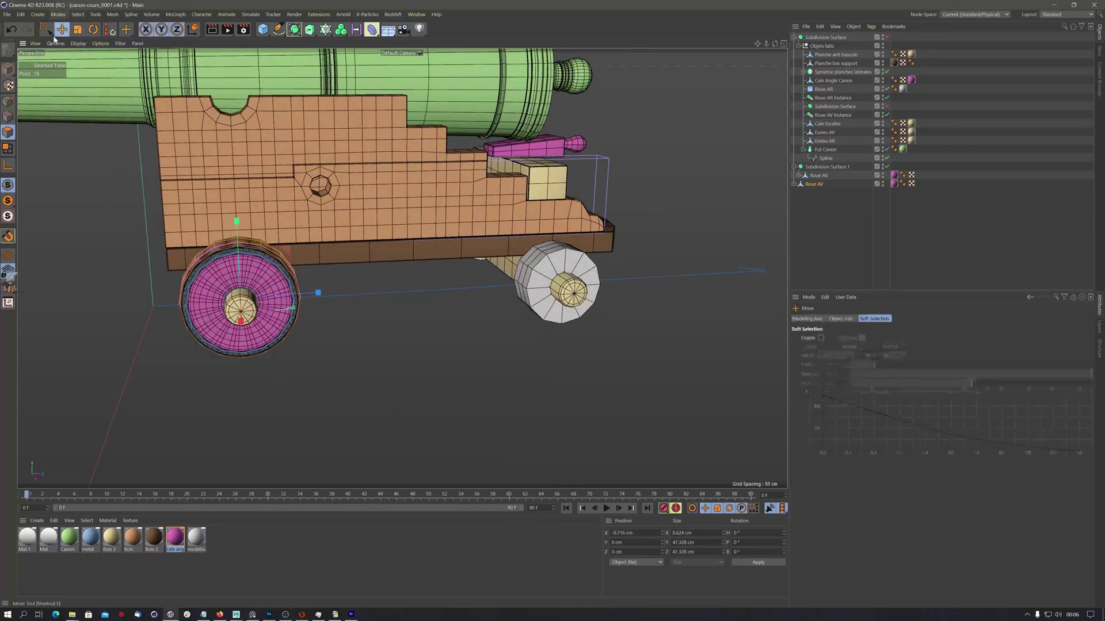
pyautogui.click(8, 69)
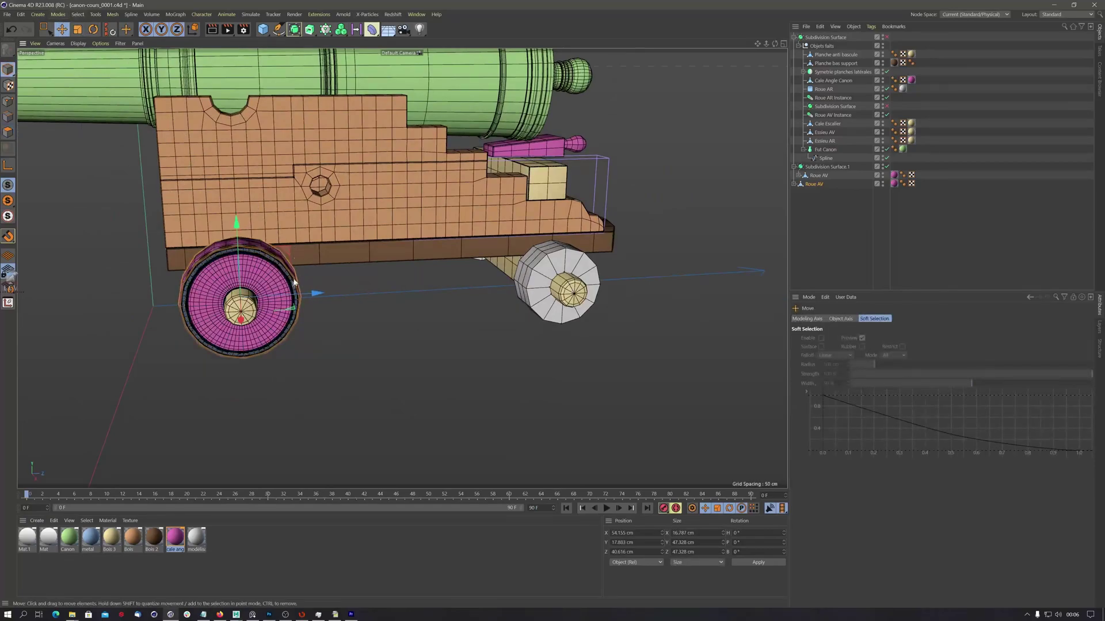
pyautogui.keyDown('alt'); pyautogui.moveTo(247, 297); pyautogui.dragTo(441, 249); pyautogui.keyUp('alt')
pyautogui.scroll(5, 560, 209)
pyautogui.click(506, 215)
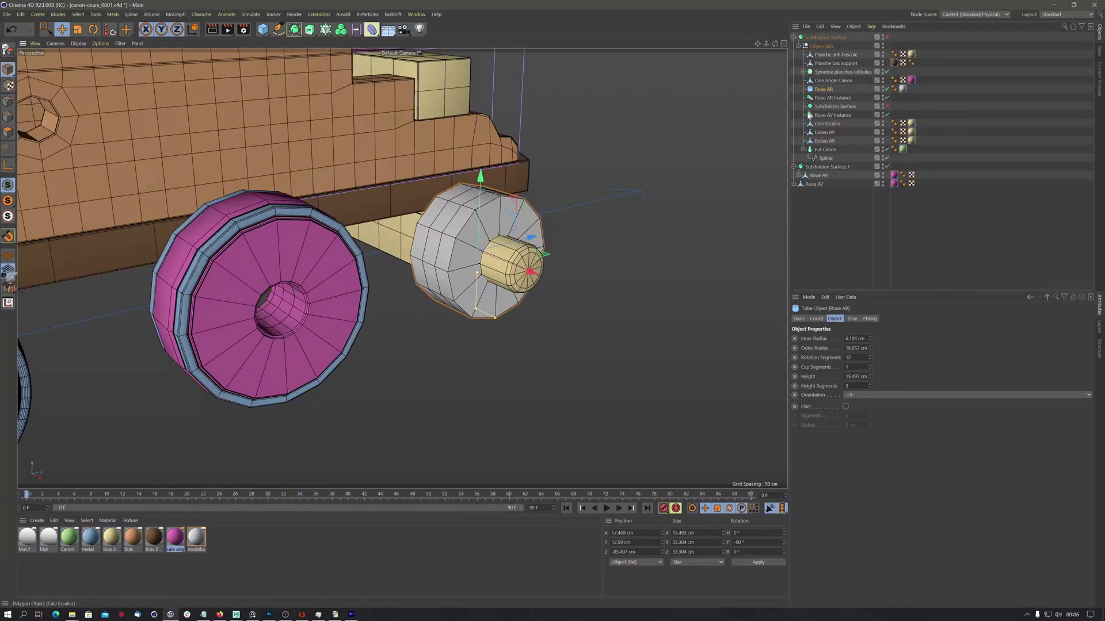
# Step: Transfer the copied wheel onto the position of the old rear wheel Roue AR with the Transfer tool
pyautogui.click(289, 255)
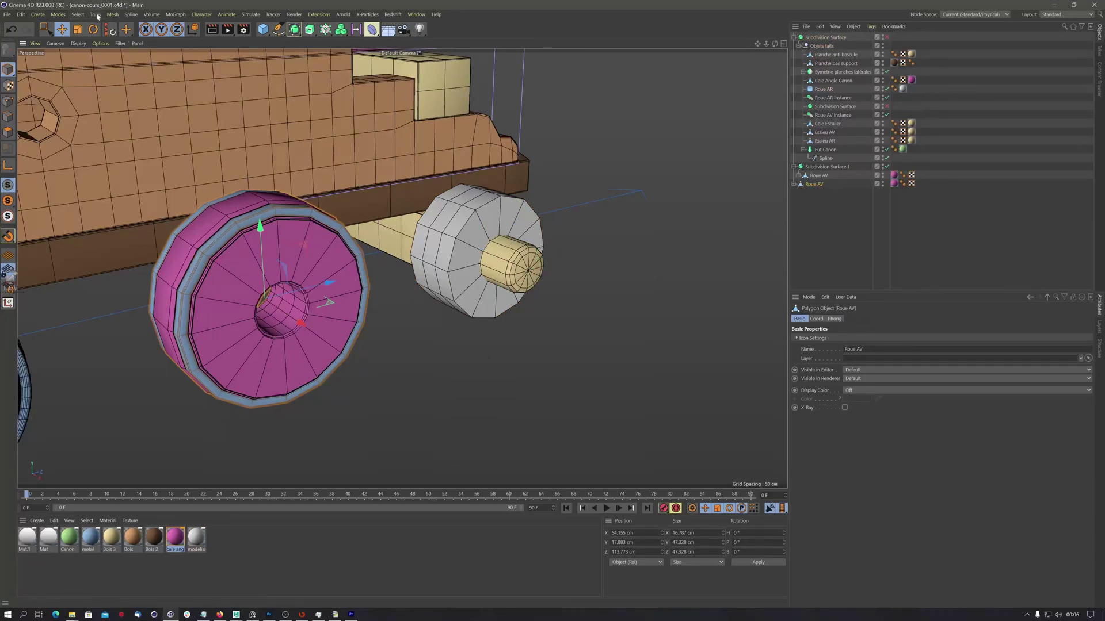
pyautogui.click(96, 14)
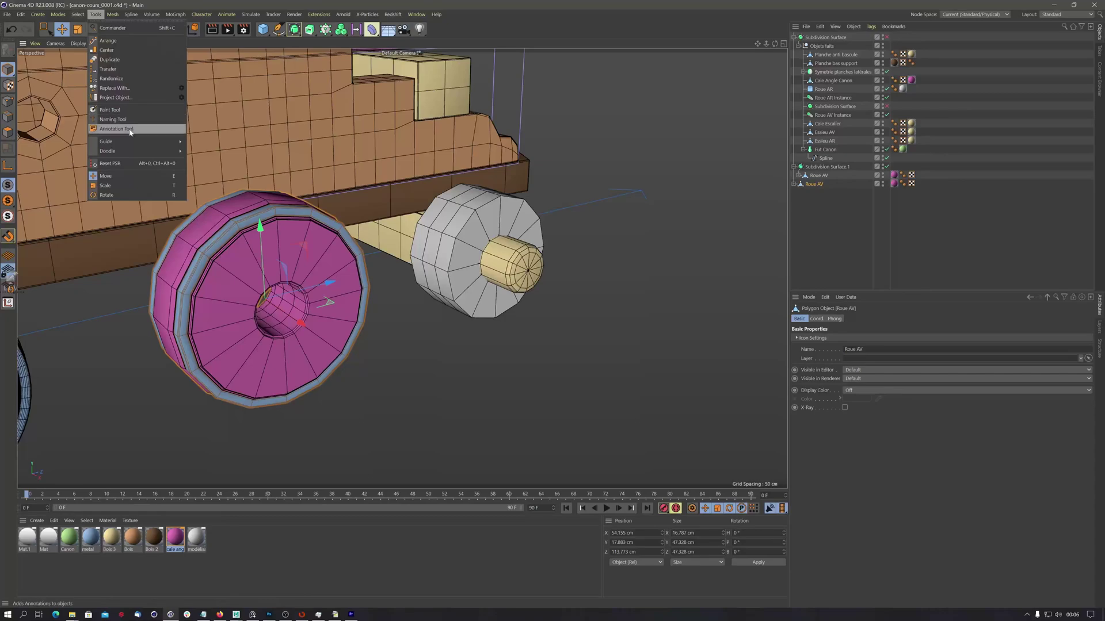
pyautogui.click(109, 70)
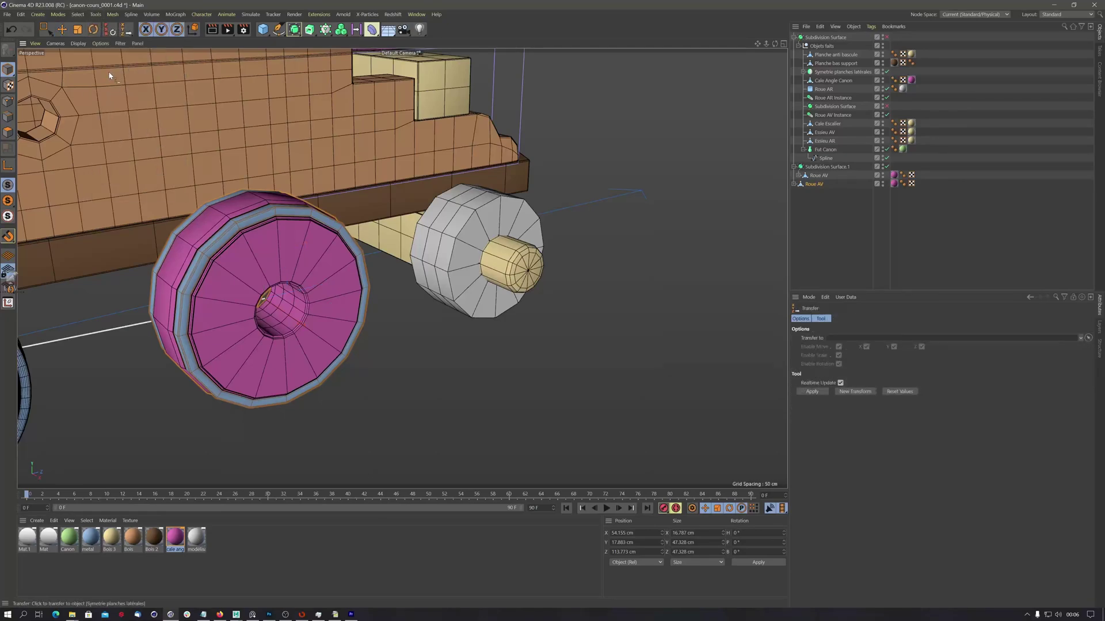
pyautogui.click(500, 214)
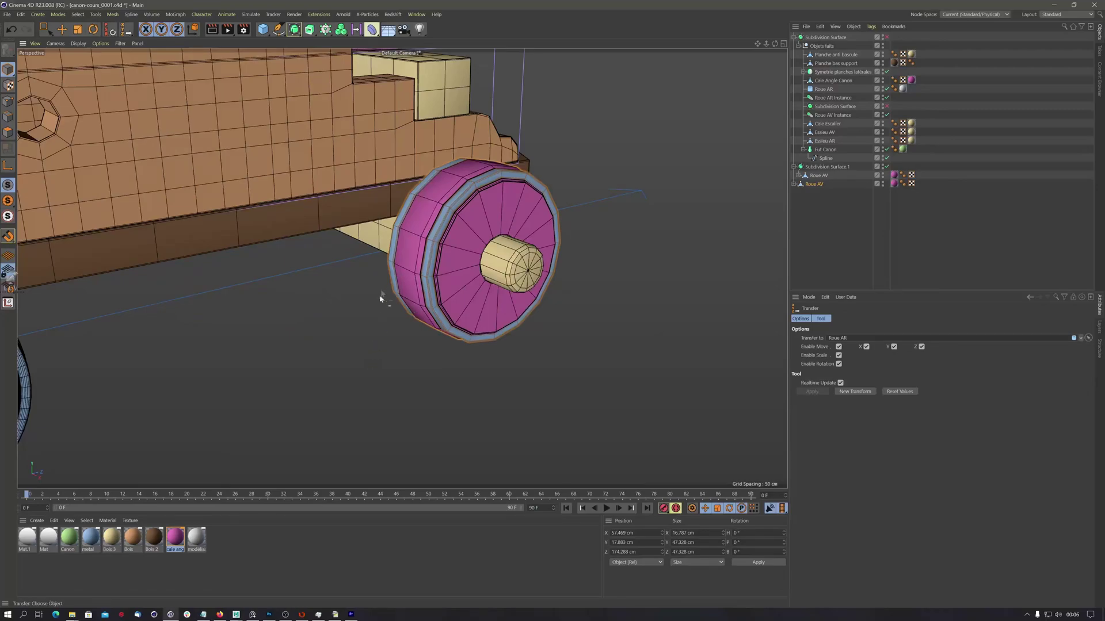
pyautogui.moveTo(462, 242)
pyautogui.keyDown('alt'); pyautogui.mouseDown()
pyautogui.moveTo(549, 227)
pyautogui.moveTo(456, 235)
pyautogui.moveTo(468, 230)
pyautogui.mouseUp(); pyautogui.keyUp('alt')
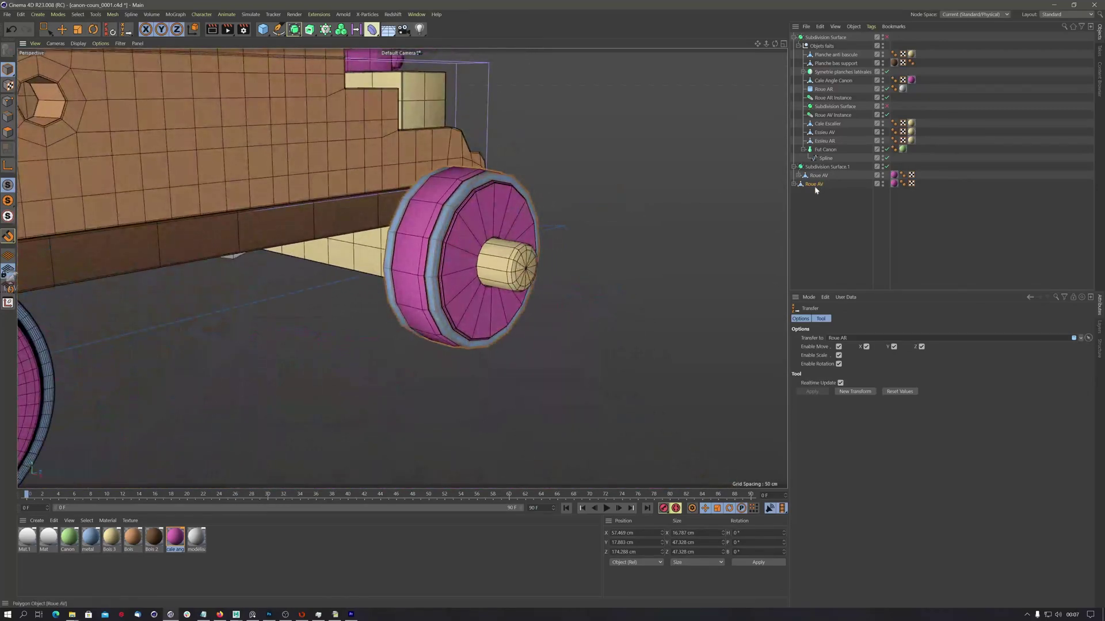
# Step: Compare the copied wheel with the old rear wheel Roue AR against the blueprint in the Right view, hiding and reshowing the copy
pyautogui.click(813, 213)
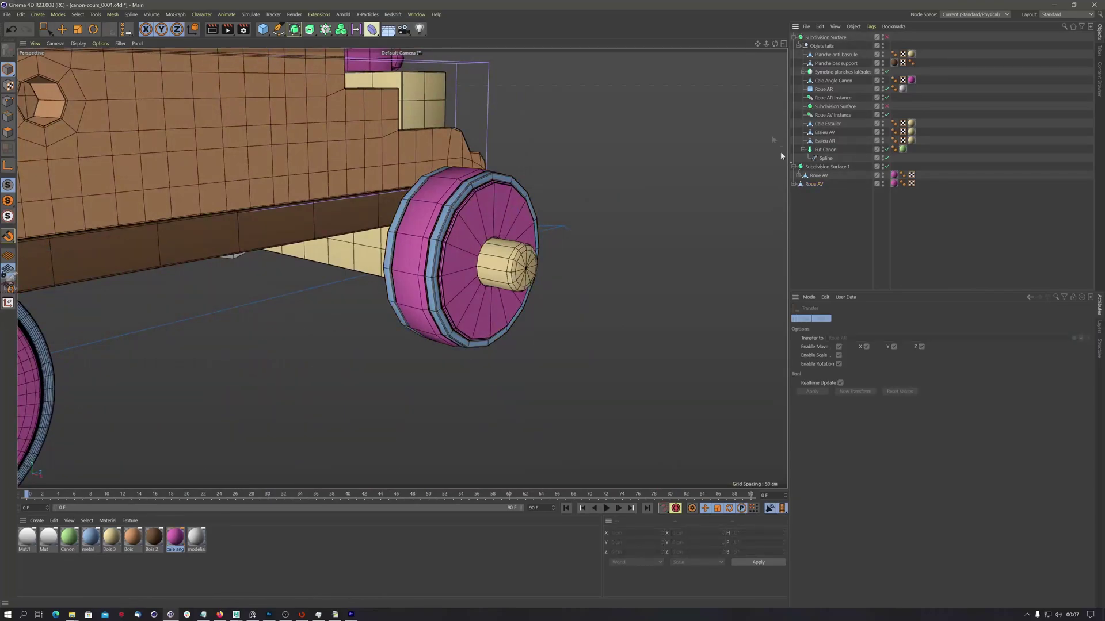
pyautogui.click(883, 183)
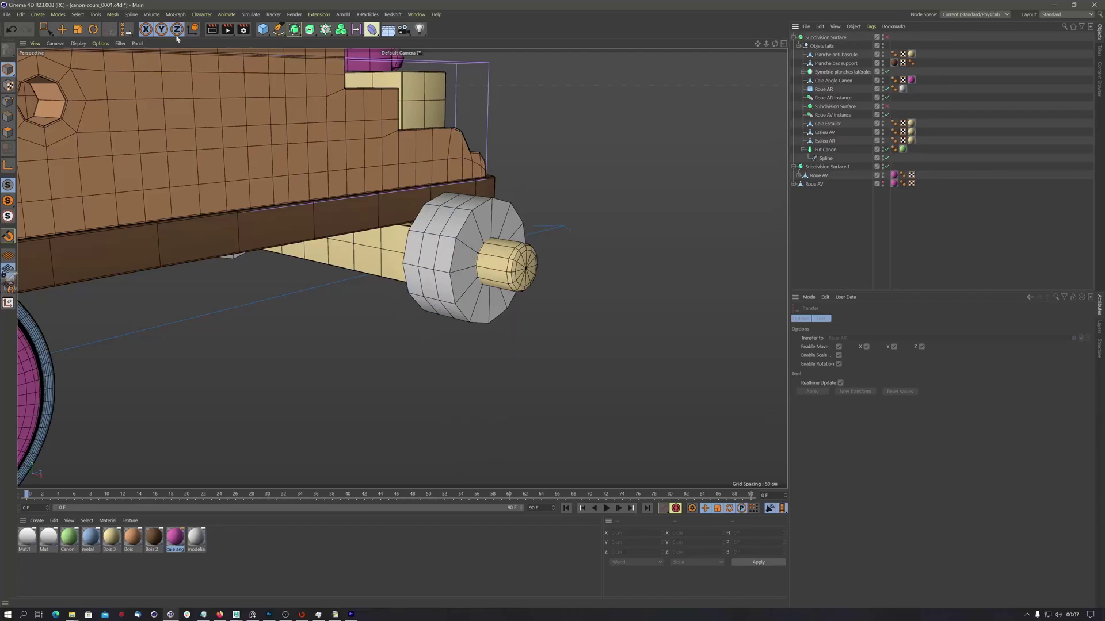
pyautogui.press('e')
pyautogui.click(428, 258)
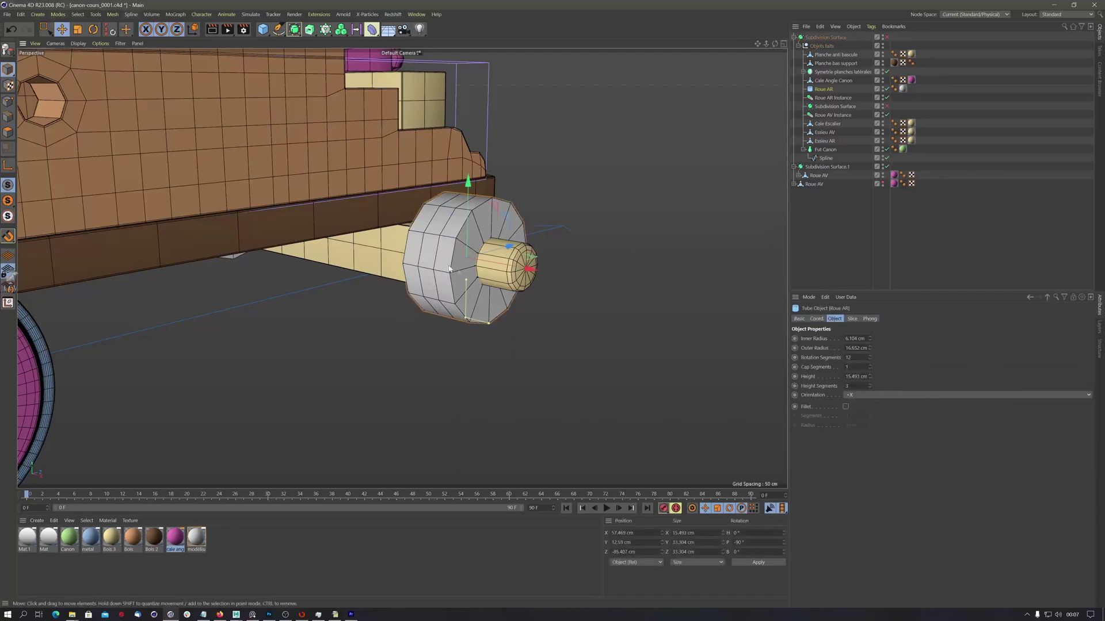
pyautogui.click(783, 43)
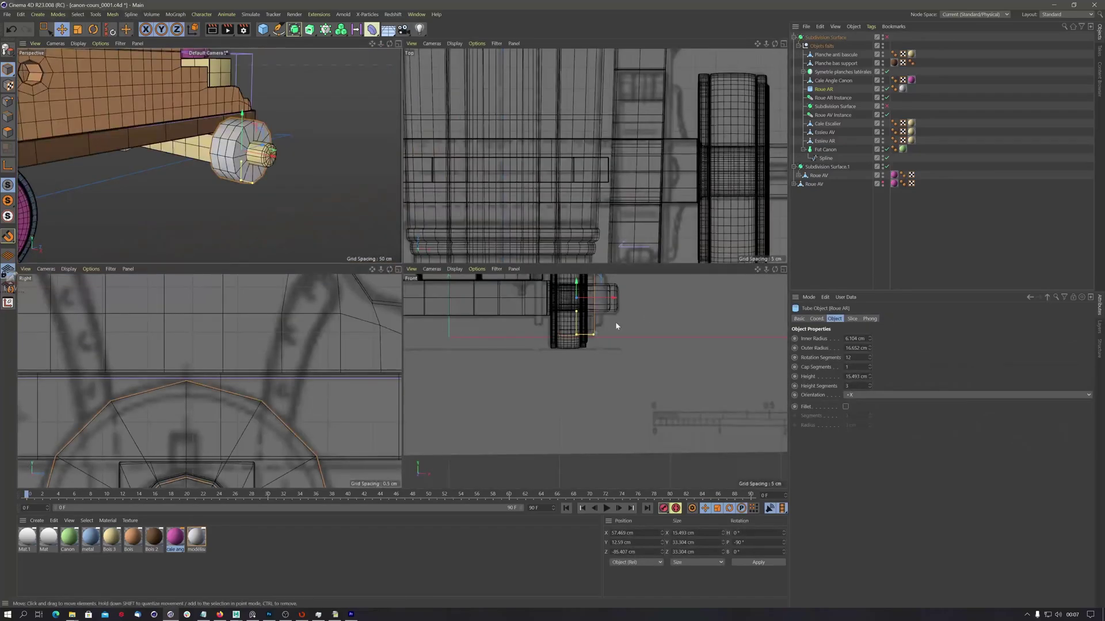
pyautogui.click(398, 270)
pyautogui.keyDown('alt'); pyautogui.moveTo(509, 276); pyautogui.dragTo(482, 294, button='right'); pyautogui.keyUp('alt')
pyautogui.scroll(-10, 482, 294)
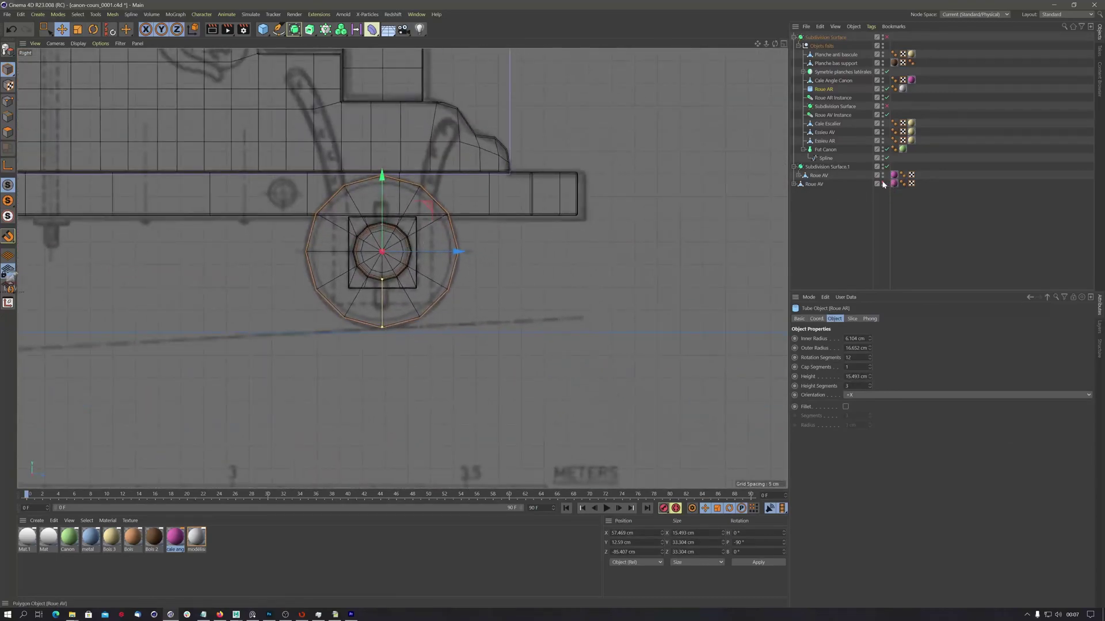
pyautogui.click(883, 183)
pyautogui.scroll(5, 420, 210)
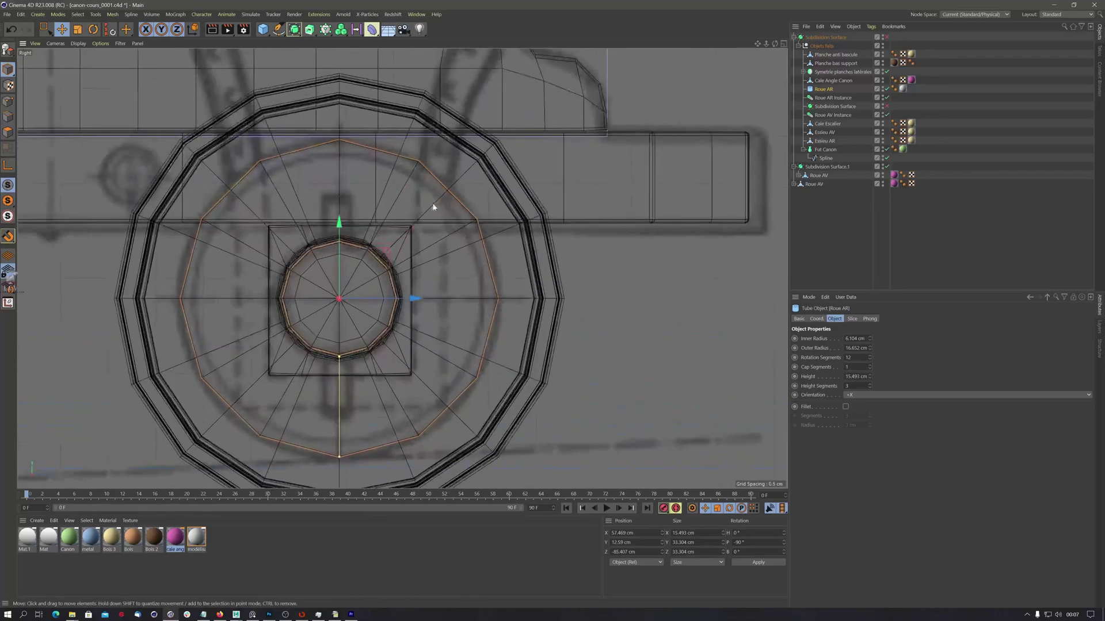
pyautogui.scroll(-5, 407, 233)
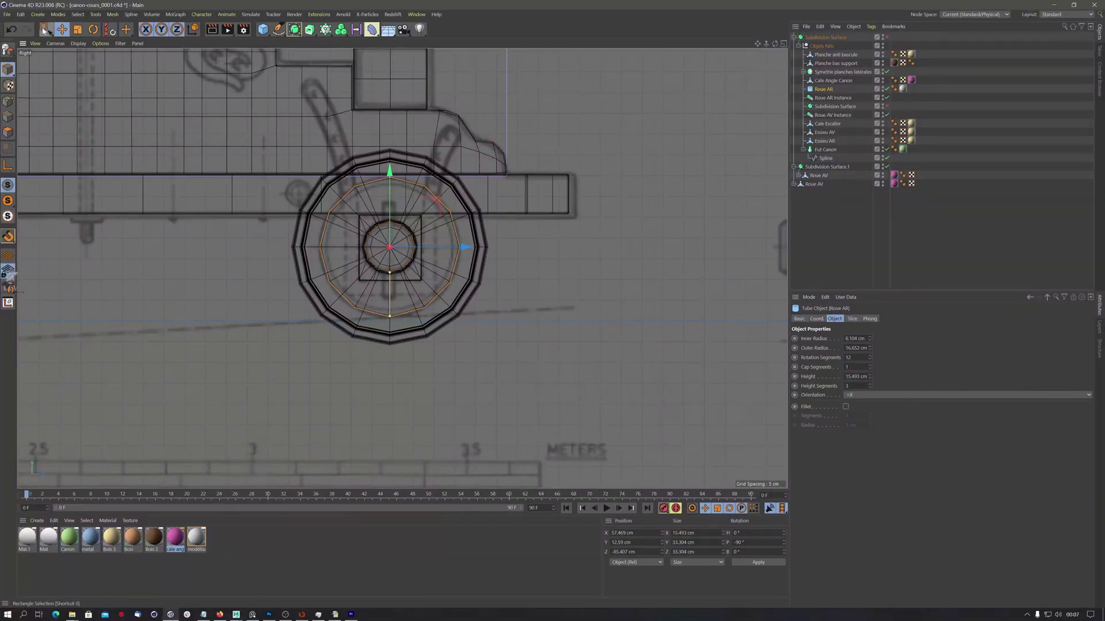
pyautogui.moveTo(45, 31); pyautogui.dragTo(60, 45)
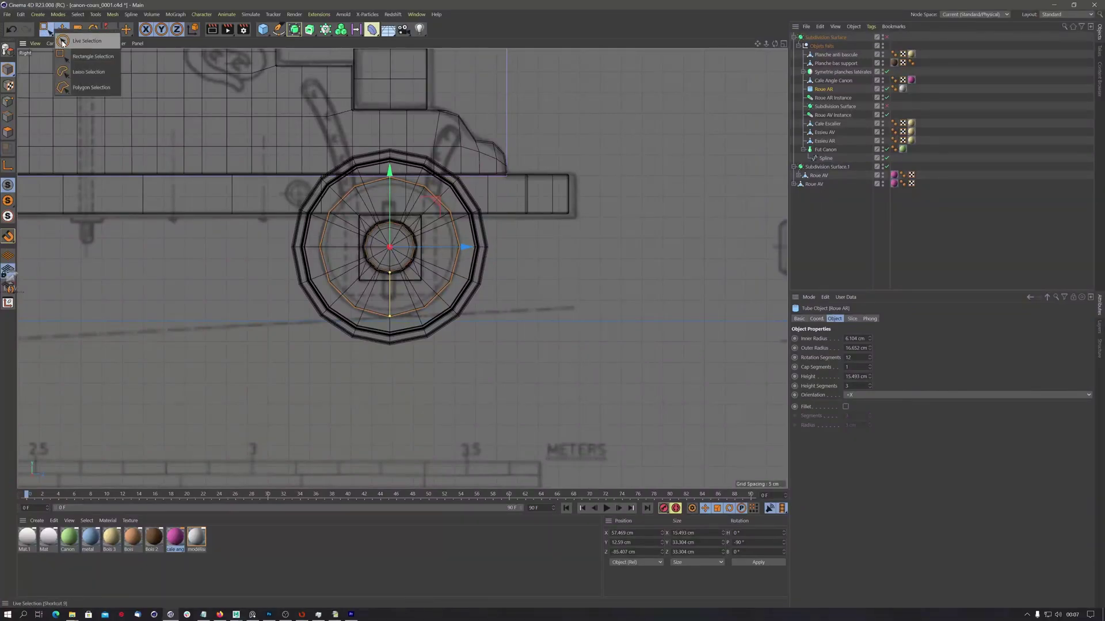
pyautogui.click(783, 44)
pyautogui.click(398, 44)
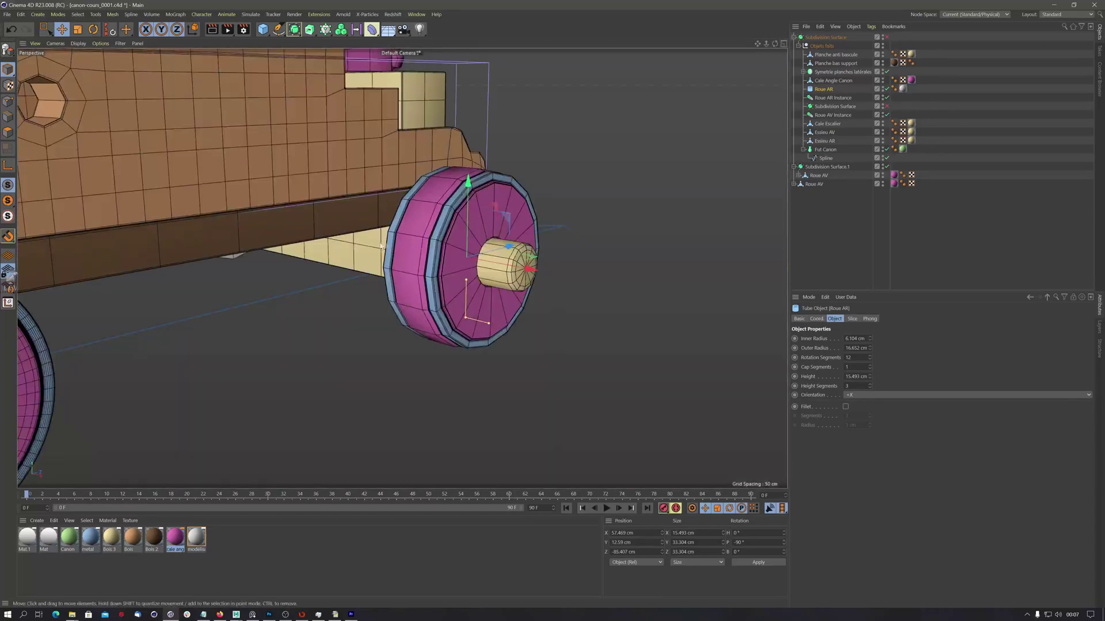
pyautogui.scroll(5, 405, 240)
pyautogui.keyDown('alt'); pyautogui.moveTo(404, 241); pyautogui.dragTo(225, 221); pyautogui.keyUp('alt')
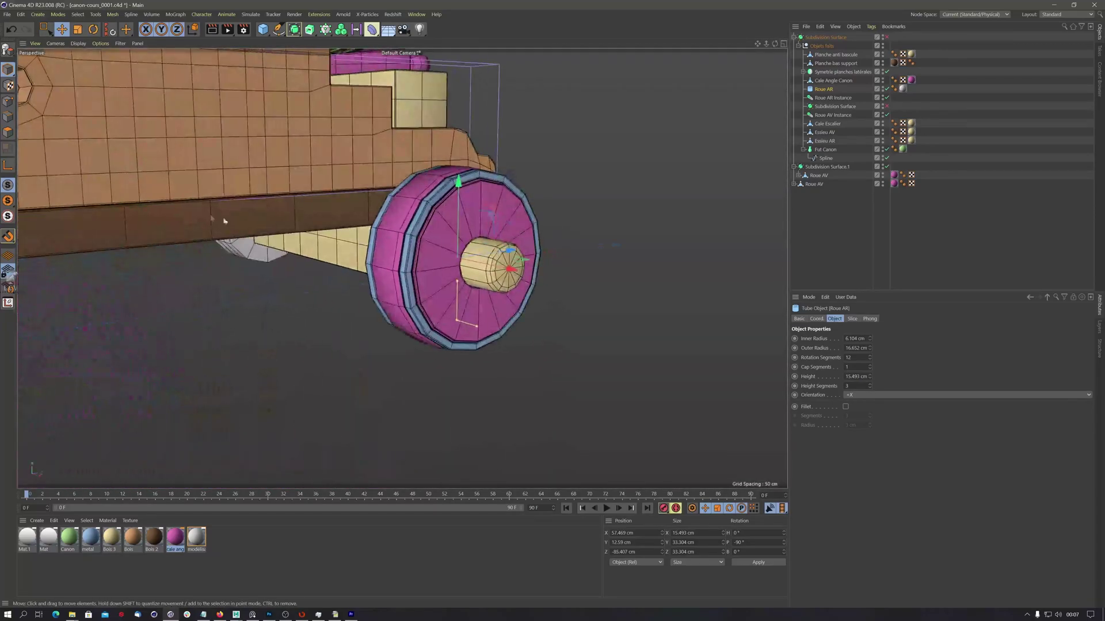
# Step: Scale the copied wheel's diameter down to about 34.68 cm without changing its width
pyautogui.press('t')
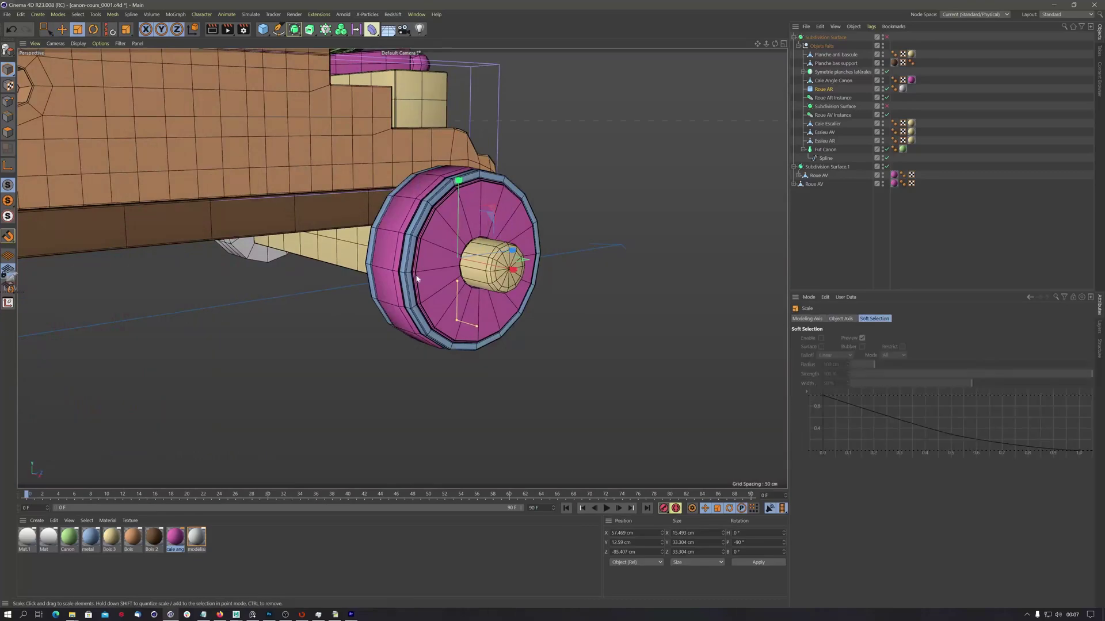
pyautogui.click(812, 184)
pyautogui.keyDown('alt'); pyautogui.moveTo(464, 247); pyautogui.dragTo(547, 252); pyautogui.keyUp('alt')
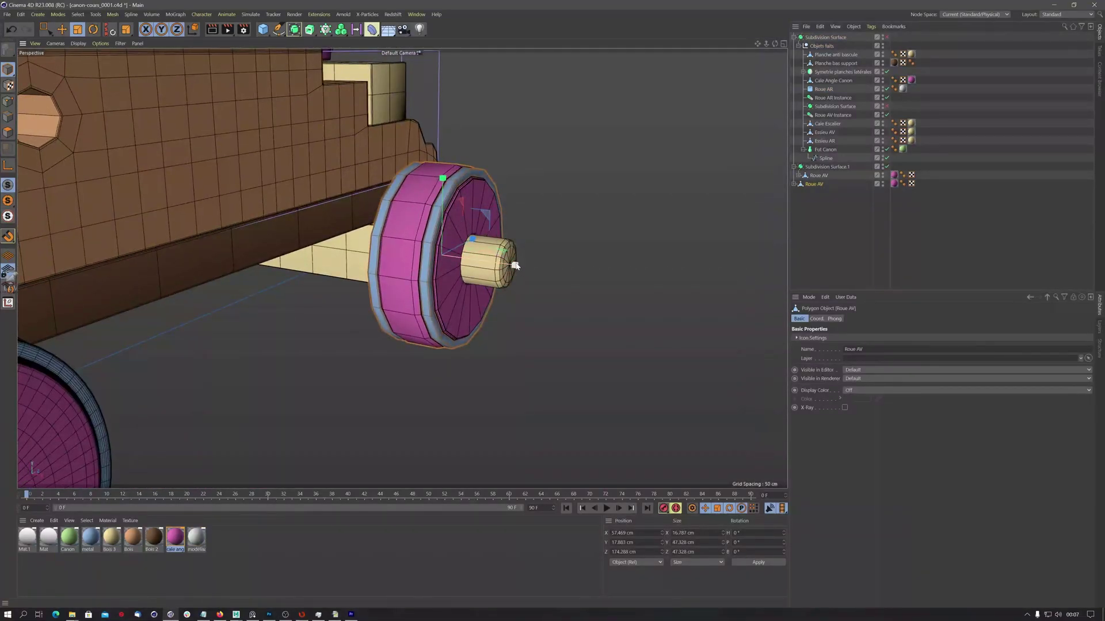
pyautogui.moveTo(516, 266)
pyautogui.mouseDown()
pyautogui.moveTo(483, 296)
pyautogui.moveTo(518, 264)
pyautogui.moveTo(483, 293)
pyautogui.moveTo(504, 276)
pyautogui.mouseUp()
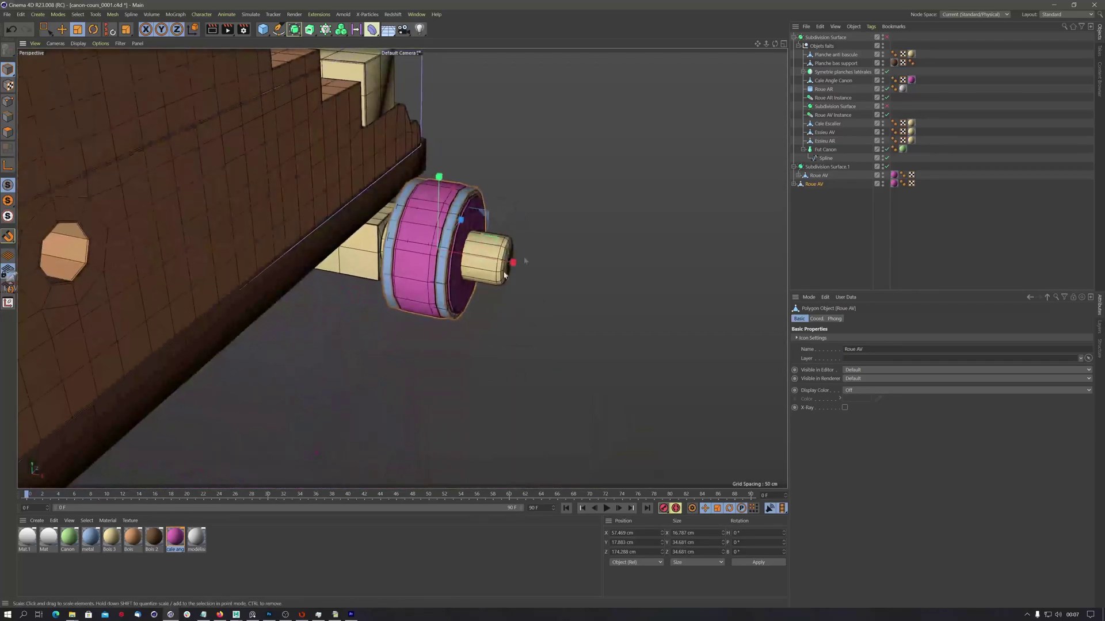
# Step: In the Top view, narrow the copied wheel to about 15.66 cm and shift it along X to about 57.69 cm
pyautogui.click(782, 45)
pyautogui.click(783, 45)
pyautogui.keyDown('alt'); pyautogui.moveTo(681, 151); pyautogui.dragTo(619, 208, button='right'); pyautogui.keyUp('alt')
pyautogui.keyDown('alt'); pyautogui.moveTo(619, 208); pyautogui.dragTo(374, 438, button='middle'); pyautogui.keyUp('alt')
pyautogui.keyDown('alt'); pyautogui.moveTo(428, 142); pyautogui.dragTo(404, 248, button='middle'); pyautogui.keyUp('alt')
pyautogui.scroll(5, 472, 189)
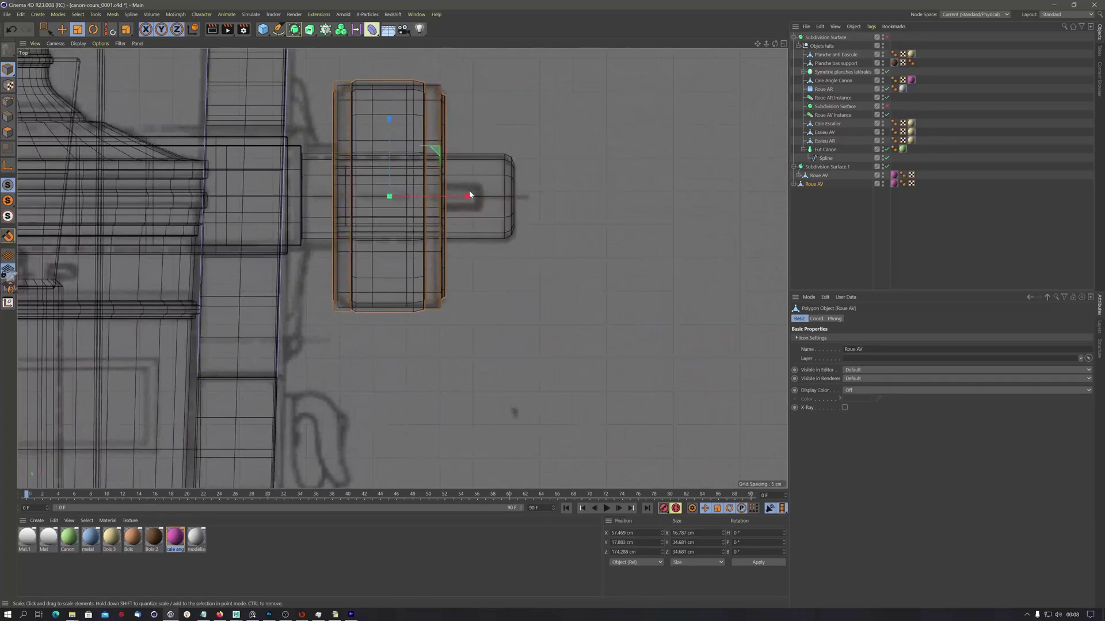
pyautogui.moveTo(467, 198)
pyautogui.mouseDown()
pyautogui.moveTo(459, 203)
pyautogui.moveTo(466, 198)
pyautogui.mouseUp()
pyautogui.press('e')
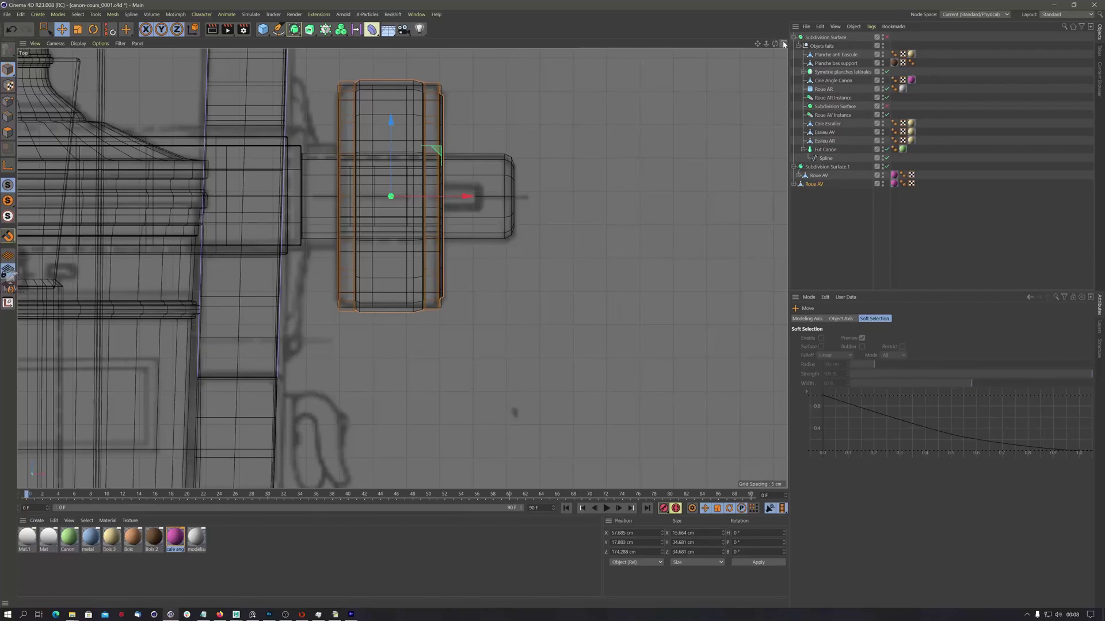
pyautogui.click(783, 43)
pyautogui.click(396, 44)
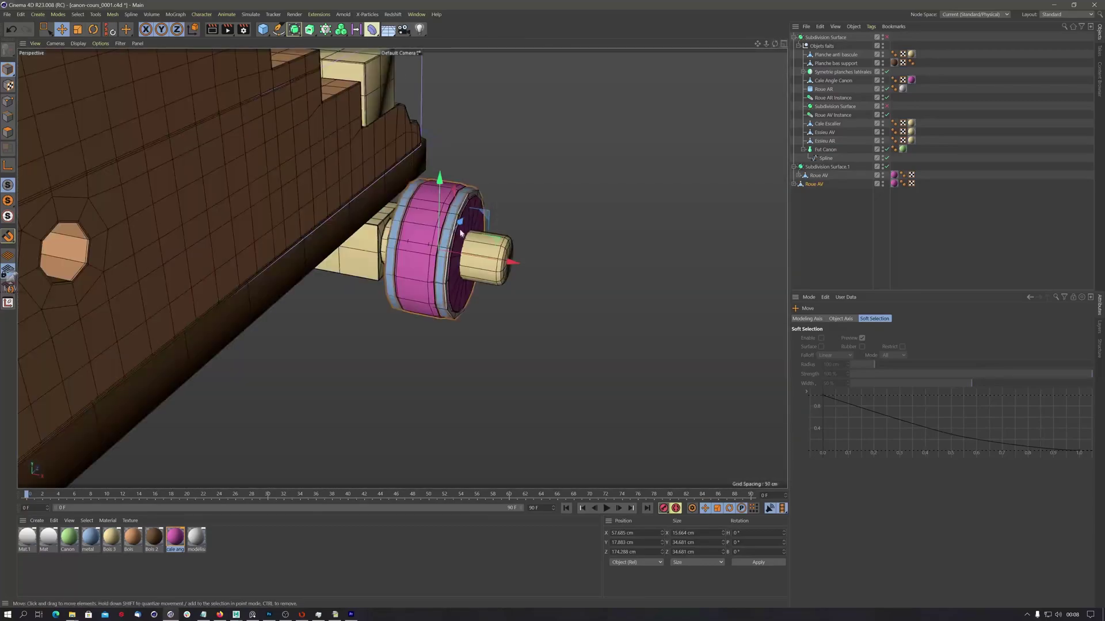
# Step: Delete the old simple rear wheel Roue AR from the object hierarchy
pyautogui.scroll(-5, 460, 233)
pyautogui.keyDown('alt'); pyautogui.moveTo(460, 233); pyautogui.dragTo(366, 299); pyautogui.keyUp('alt')
pyautogui.keyDown('alt'); pyautogui.moveTo(366, 299); pyautogui.dragTo(394, 264, button='middle'); pyautogui.keyUp('alt')
pyautogui.keyDown('alt'); pyautogui.moveTo(394, 264); pyautogui.dragTo(332, 226); pyautogui.keyUp('alt')
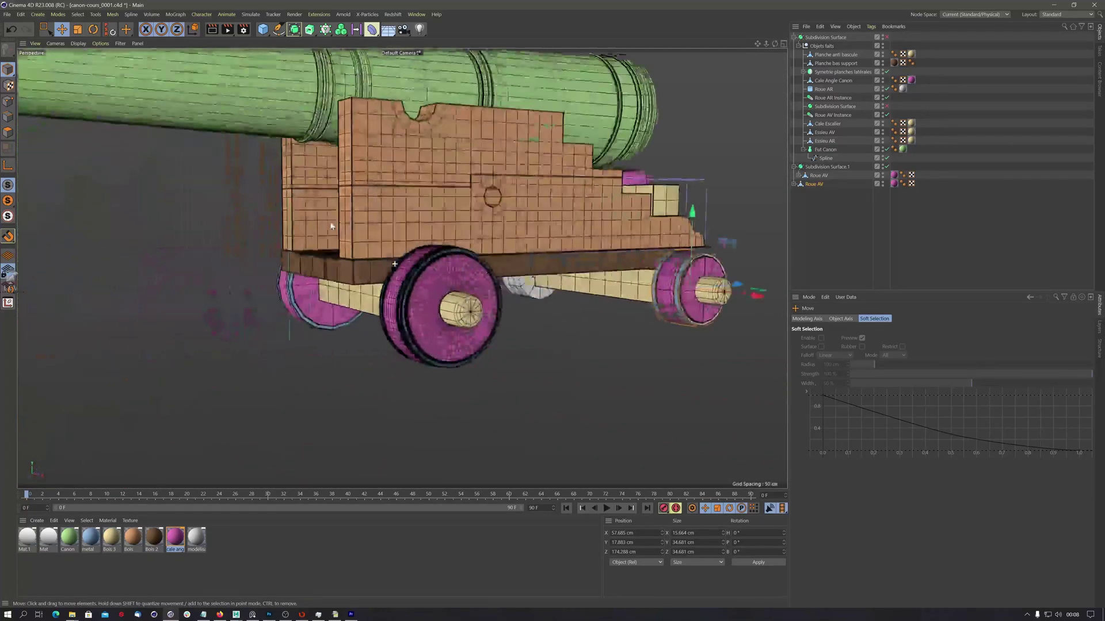
pyautogui.keyDown('alt'); pyautogui.moveTo(331, 226); pyautogui.dragTo(188, 241, button='middle'); pyautogui.keyUp('alt')
pyautogui.click(808, 202)
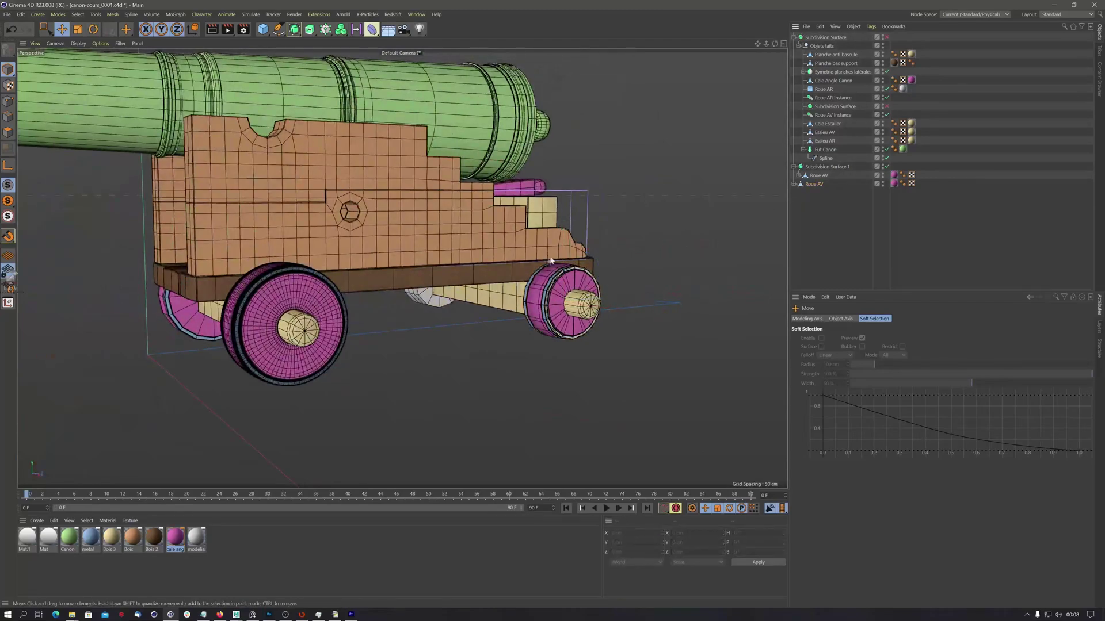
pyautogui.scroll(3, 551, 261)
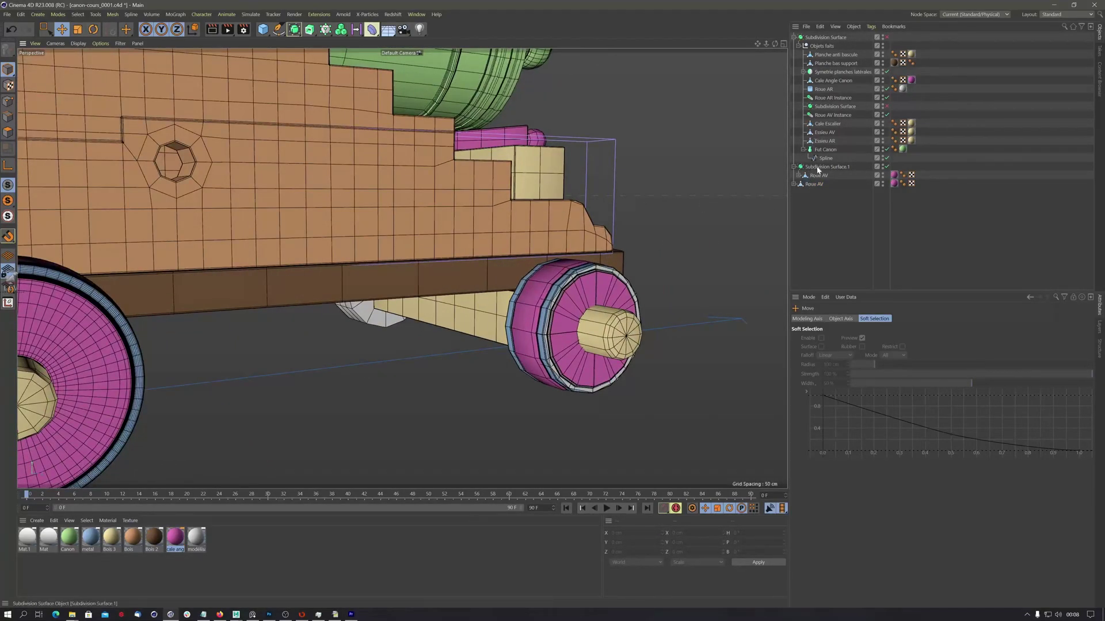
pyautogui.click(824, 89)
pyautogui.press('Delete')
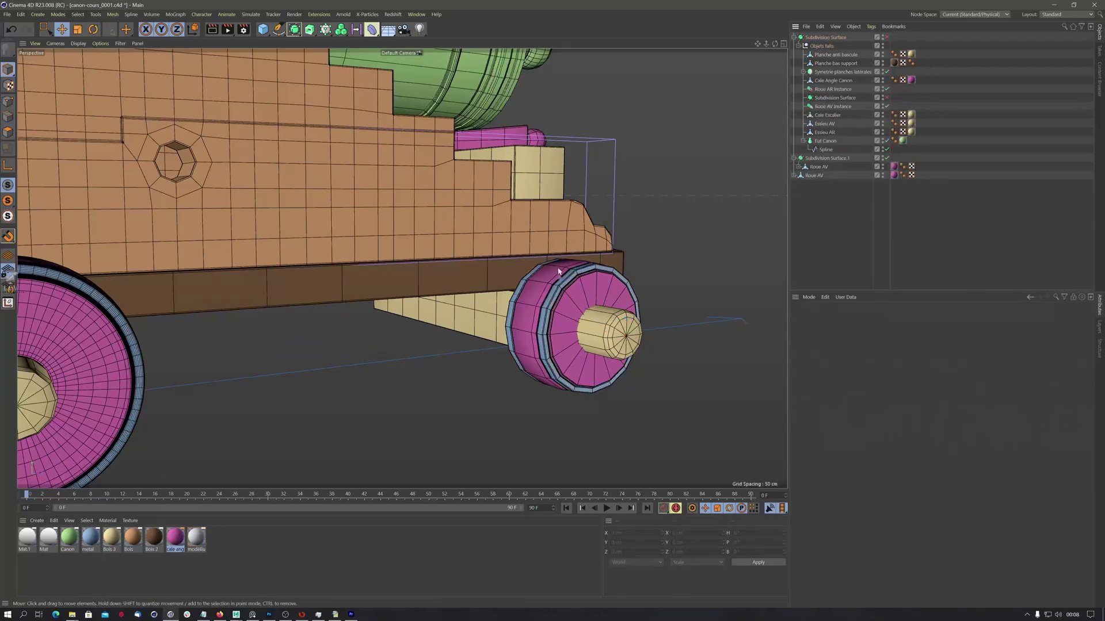
# Step: Link the copied rear wheel as the reference object of Roue AR Instance and check the opposite side of the carriage
pyautogui.scroll(-3, 540, 295)
pyautogui.keyDown('alt'); pyautogui.moveTo(538, 299); pyautogui.dragTo(388, 305); pyautogui.keyUp('alt')
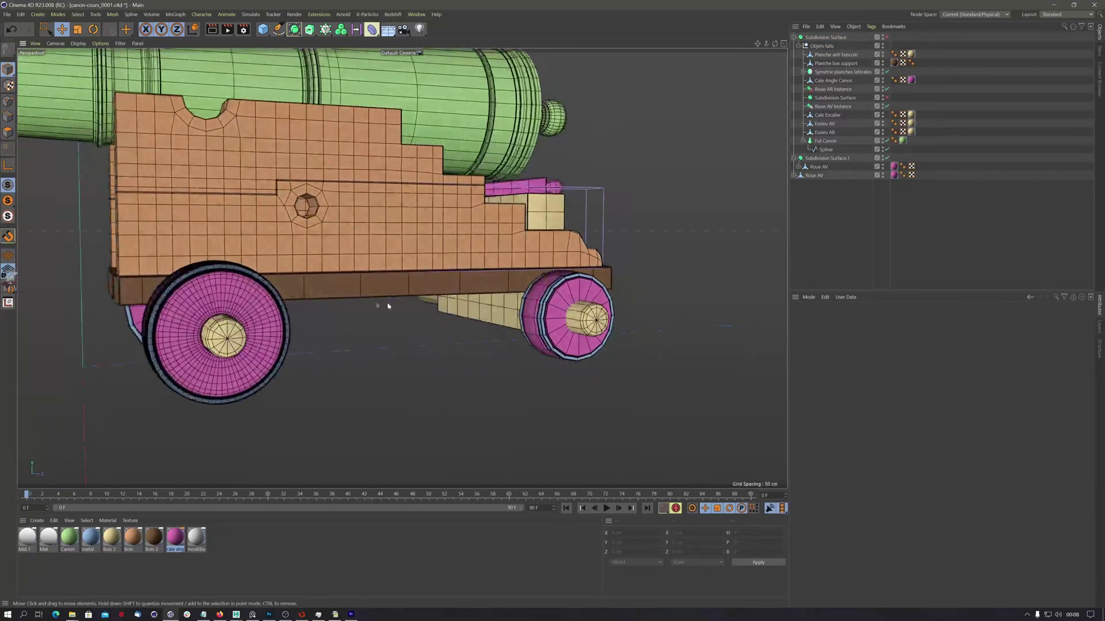
pyautogui.click(830, 91)
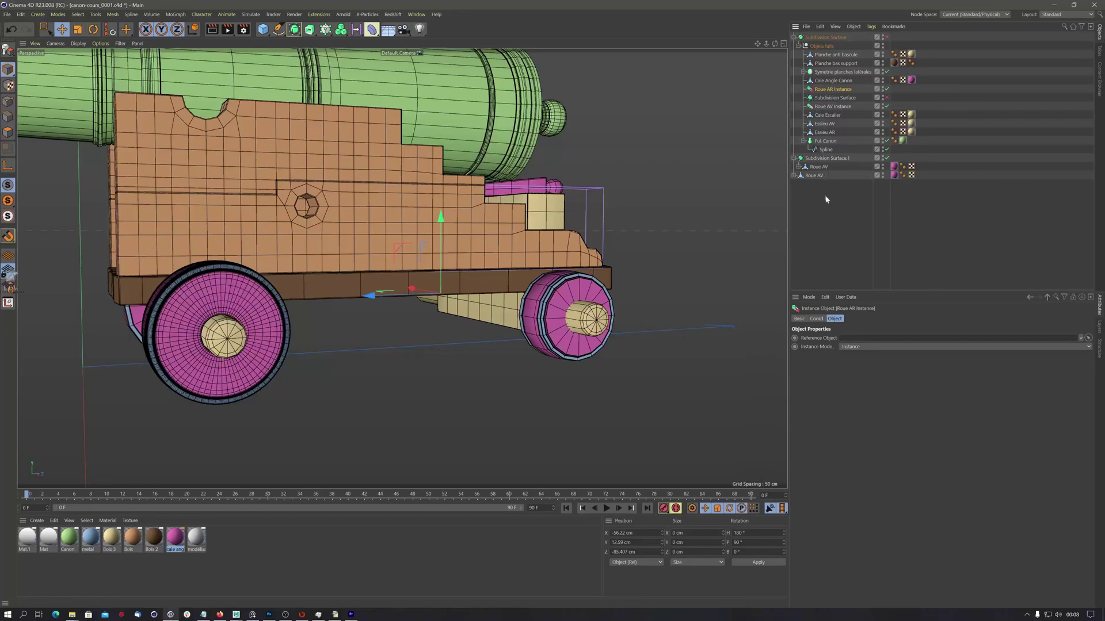
pyautogui.click(814, 176)
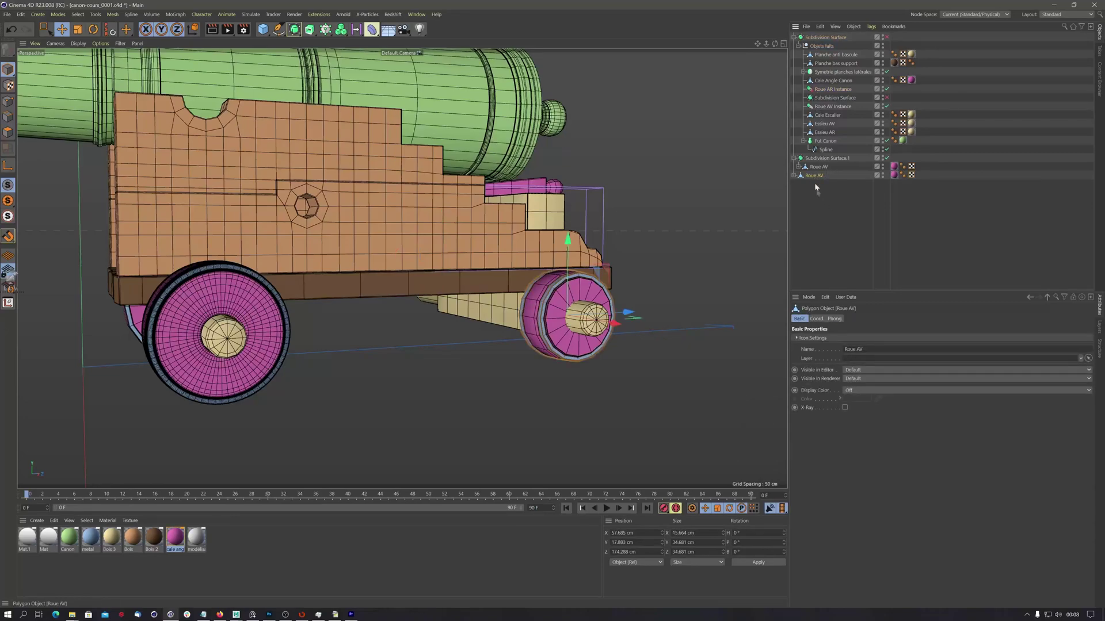
pyautogui.click(832, 89)
pyautogui.moveTo(813, 176); pyautogui.dragTo(860, 340)
pyautogui.scroll(3, 439, 292)
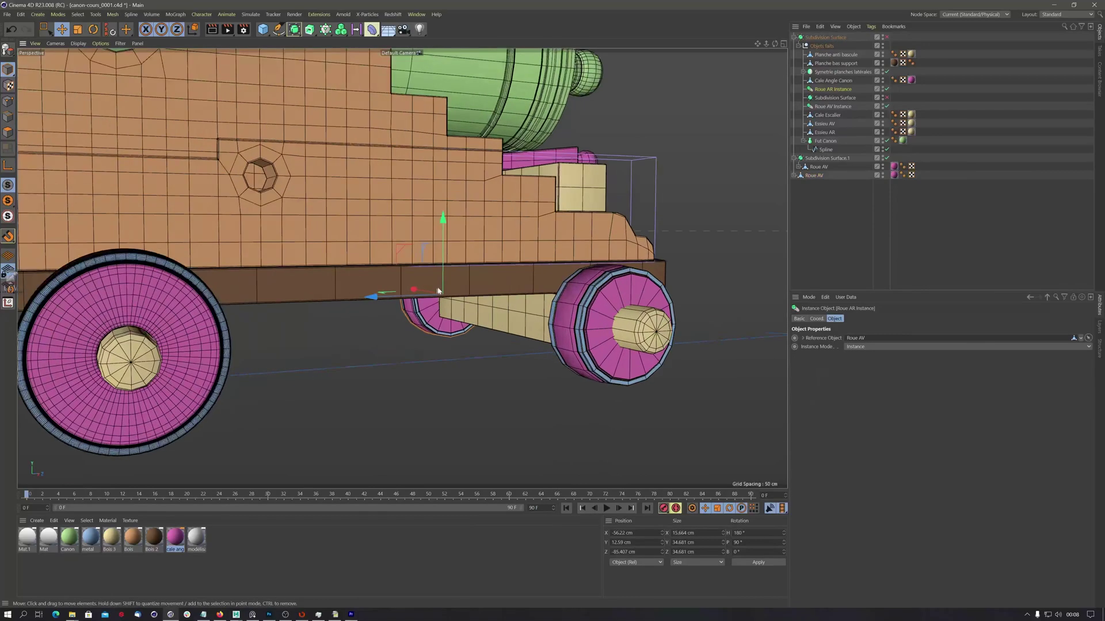
pyautogui.keyDown('alt'); pyautogui.moveTo(439, 293); pyautogui.dragTo(580, 280); pyautogui.keyUp('alt')
pyautogui.scroll(-6, 580, 279)
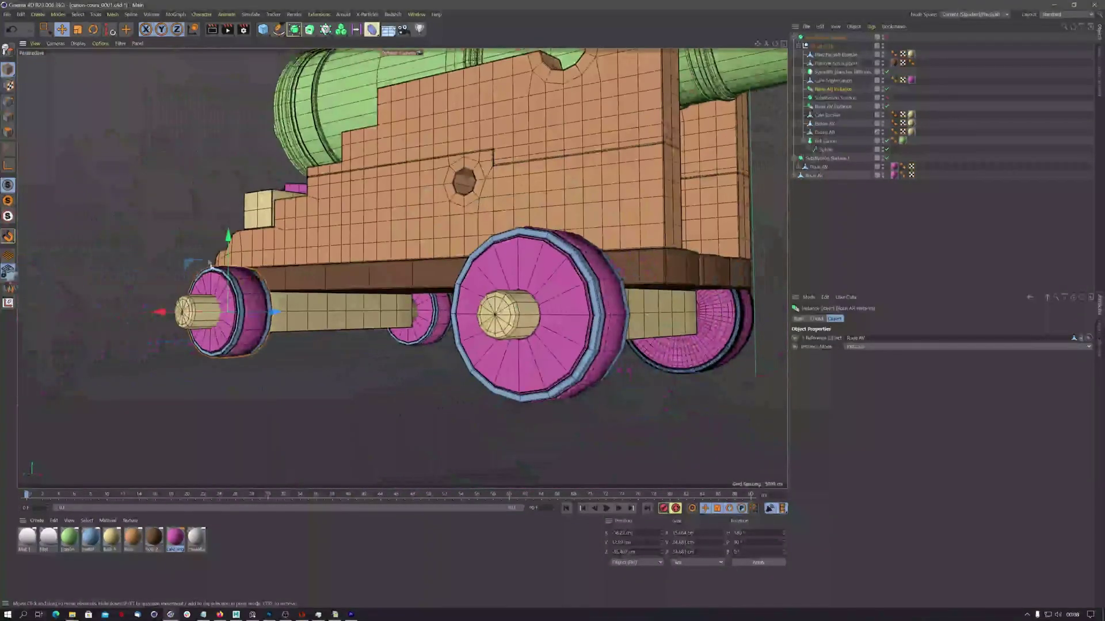
pyautogui.moveTo(234, 302)
pyautogui.keyDown('alt'); pyautogui.mouseDown()
pyautogui.moveTo(397, 338)
pyautogui.moveTo(230, 320)
pyautogui.mouseUp(); pyautogui.keyUp('alt')
pyautogui.scroll(-3, 340, 326)
pyautogui.keyDown('alt'); pyautogui.moveTo(230, 319); pyautogui.dragTo(170, 265, button='middle'); pyautogui.keyUp('alt')
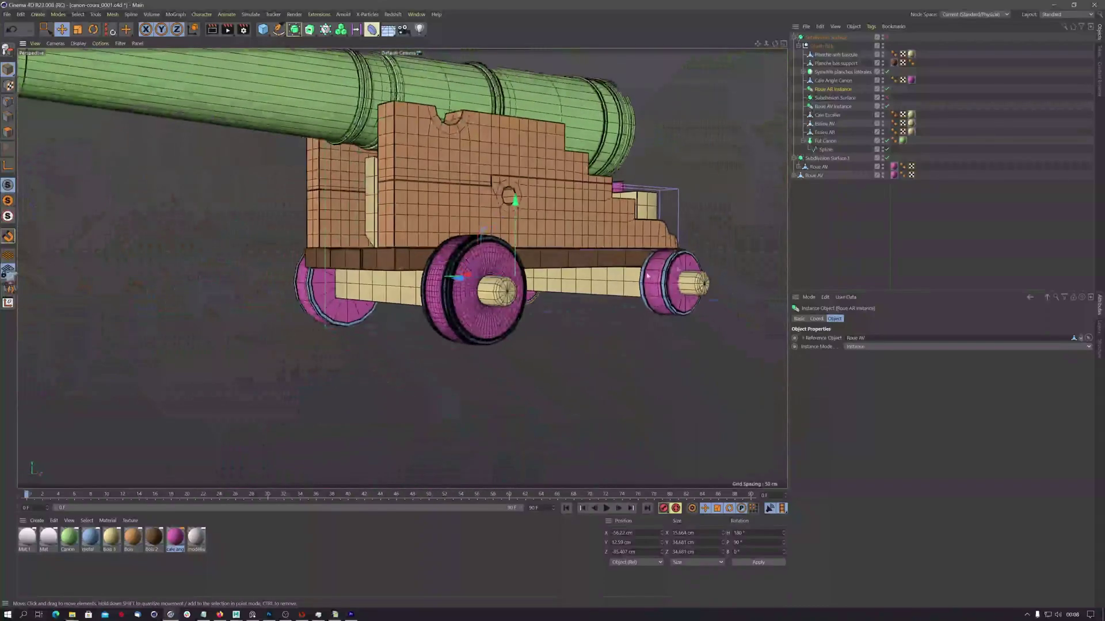
# Step: Rename the copied rear wheel as Roue AR
pyautogui.click(819, 167)
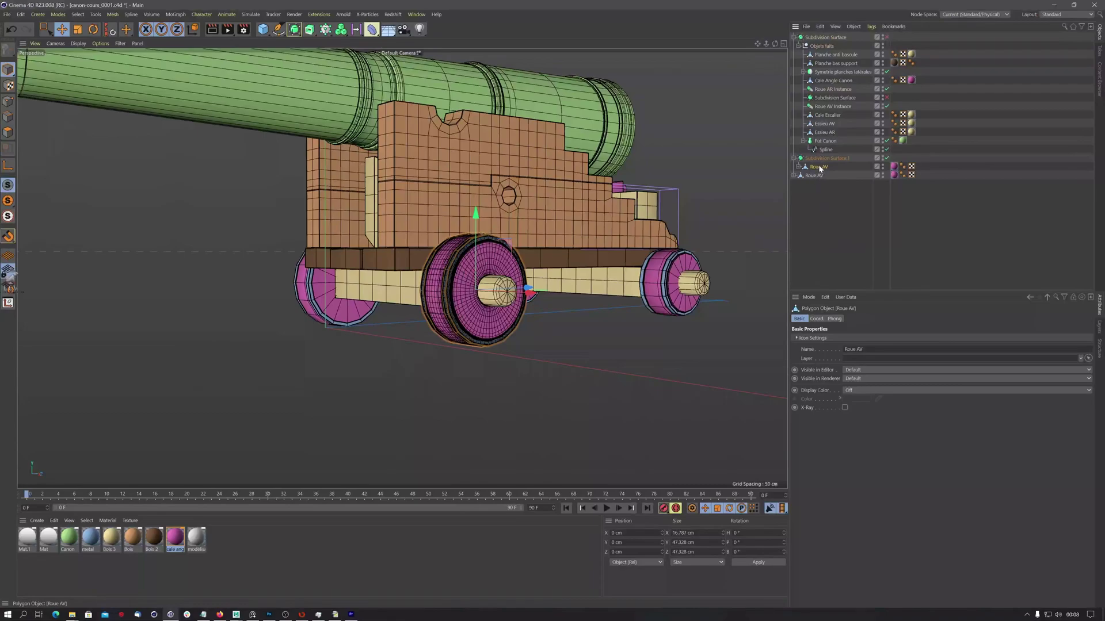
pyautogui.doubleClick(814, 176)
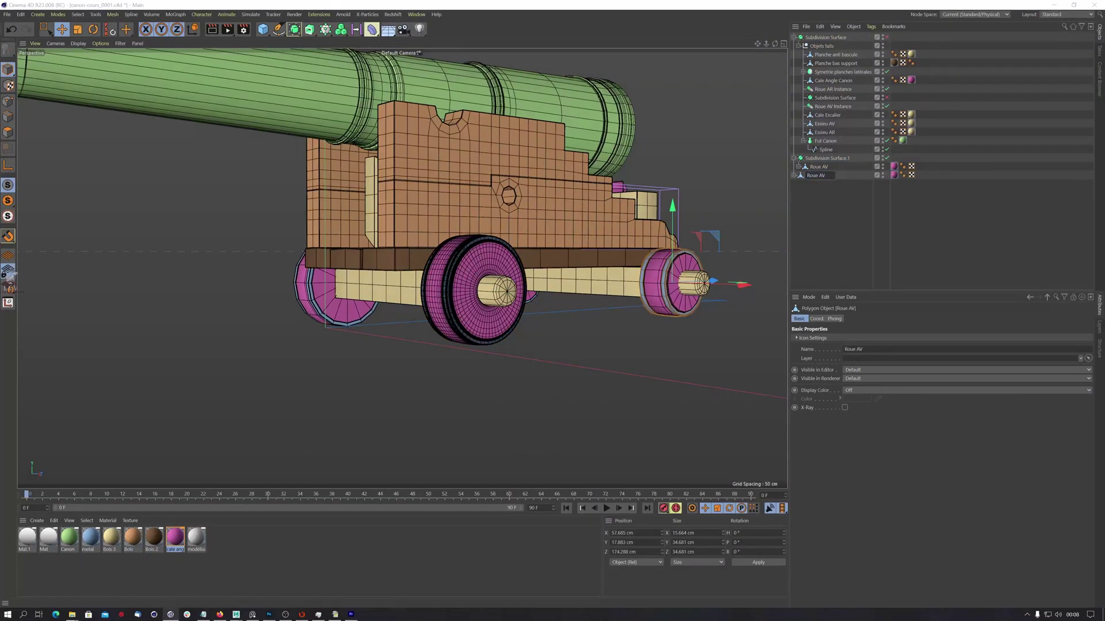
pyautogui.press('BackSpace')
pyautogui.write('R')
pyautogui.press('Return')
# Step: Move the Roue AV and Roue AR wheels together into the Objets faits group, directly below Cale Angle Canon
pyautogui.click(836, 220)
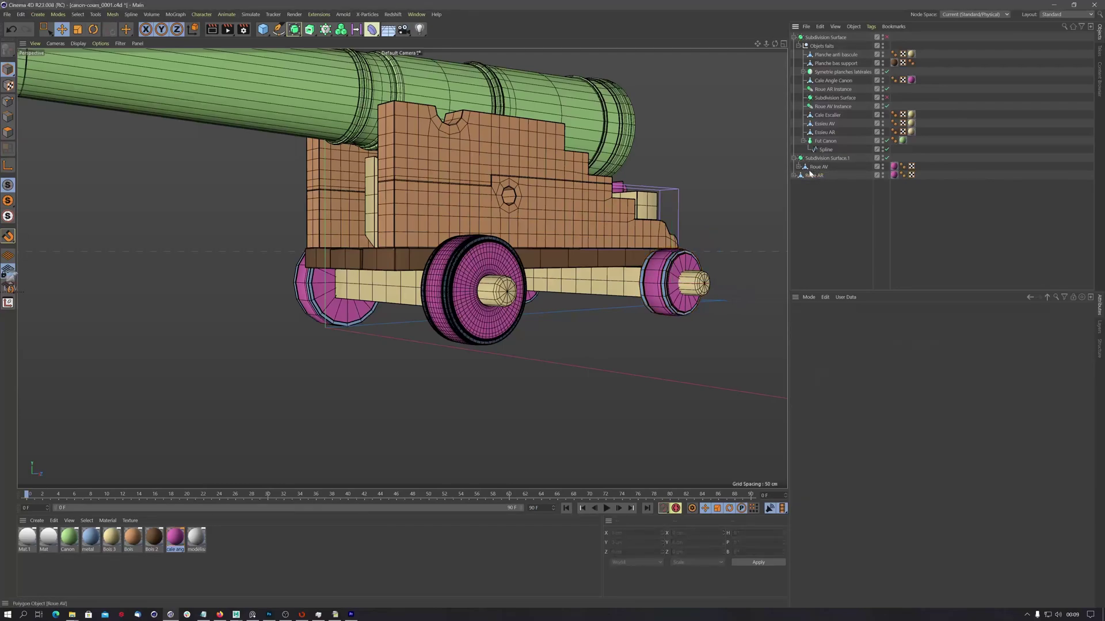
pyautogui.click(814, 175)
pyautogui.keyDown('shift'); pyautogui.click(817, 166); pyautogui.keyUp('shift')
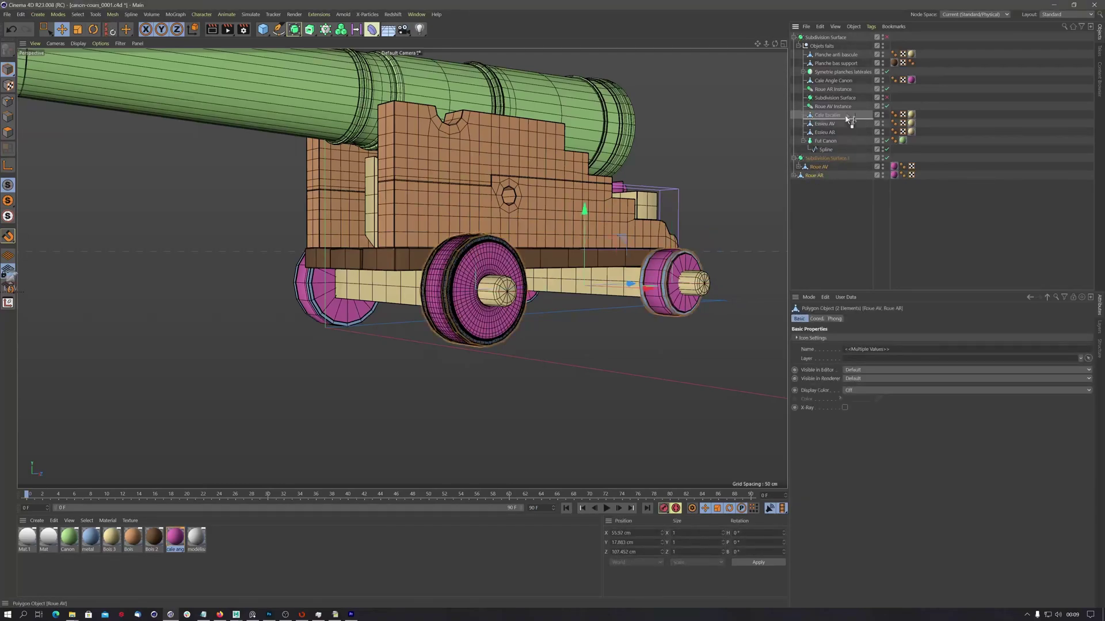
pyautogui.moveTo(841, 107); pyautogui.dragTo(839, 86)
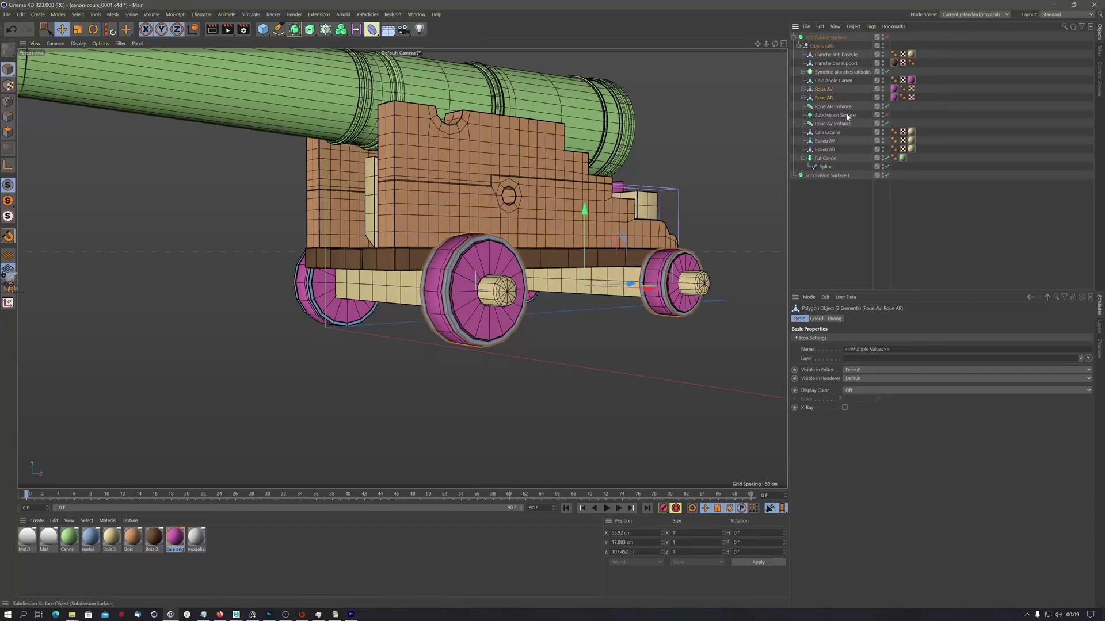
# Step: Delete the two leftover empty subdivision objects, the Subdivision Surface among the wheel instances and Subdivision Surface.1
pyautogui.click(835, 115)
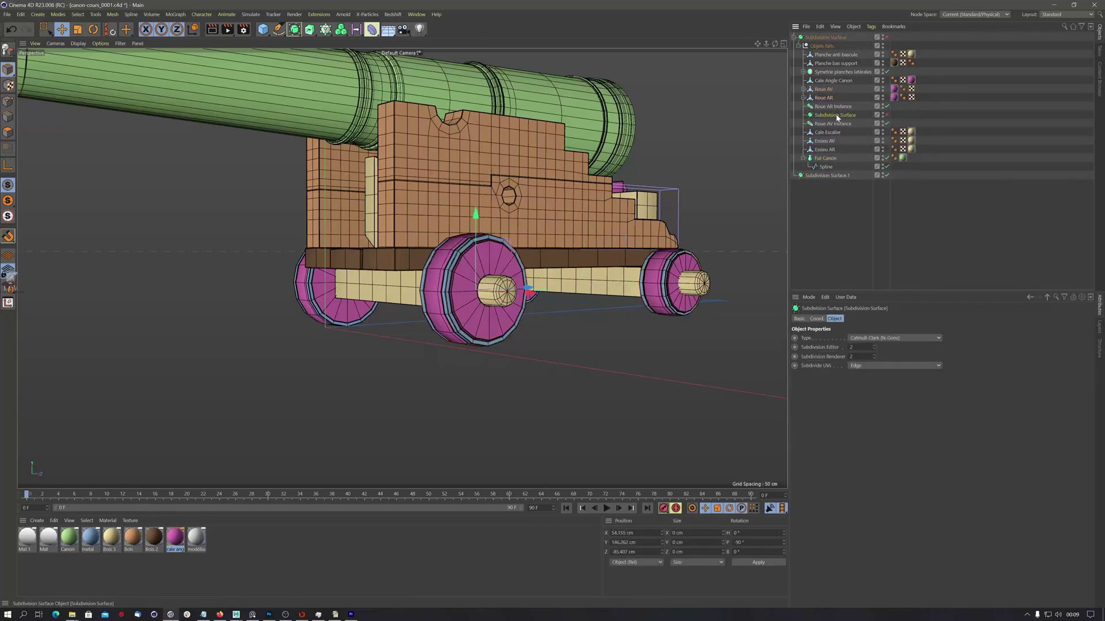
pyautogui.press('Delete')
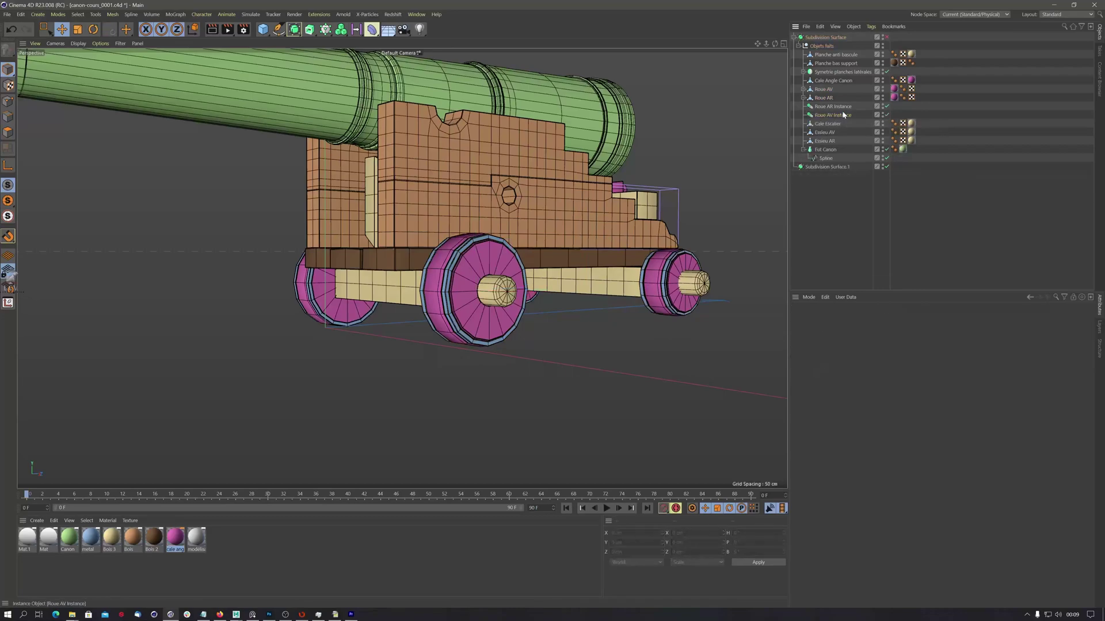
pyautogui.click(836, 167)
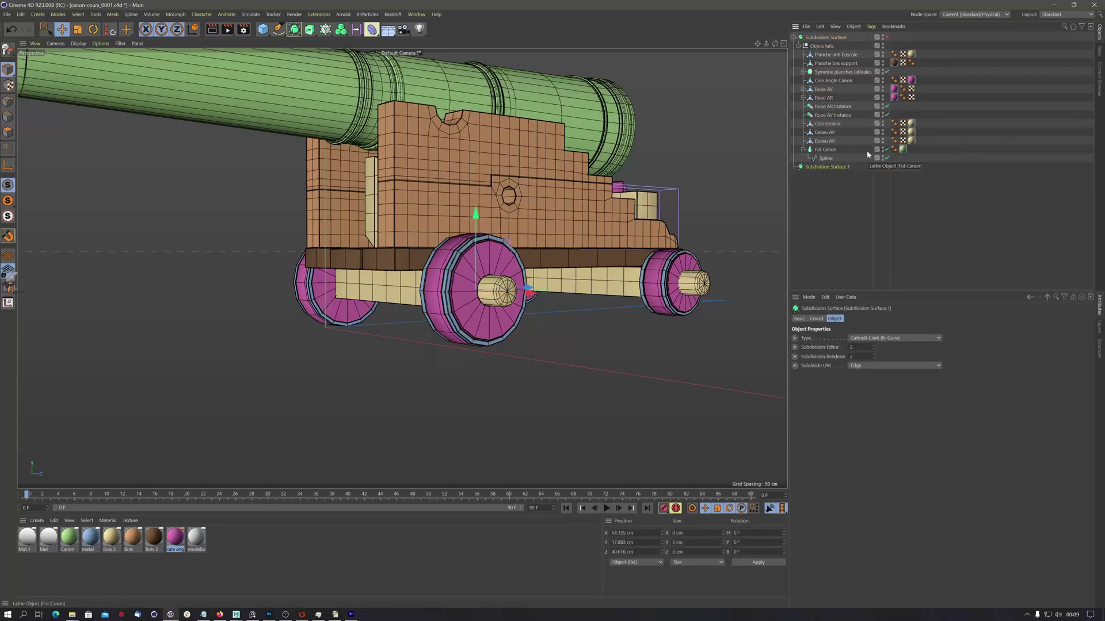
pyautogui.press('Delete')
# Step: Replace the magenta material on Roue AV and Roue AR with the dark brown Bois 2 material
pyautogui.keyDown('alt'); pyautogui.moveTo(462, 264); pyautogui.dragTo(443, 375); pyautogui.keyUp('alt')
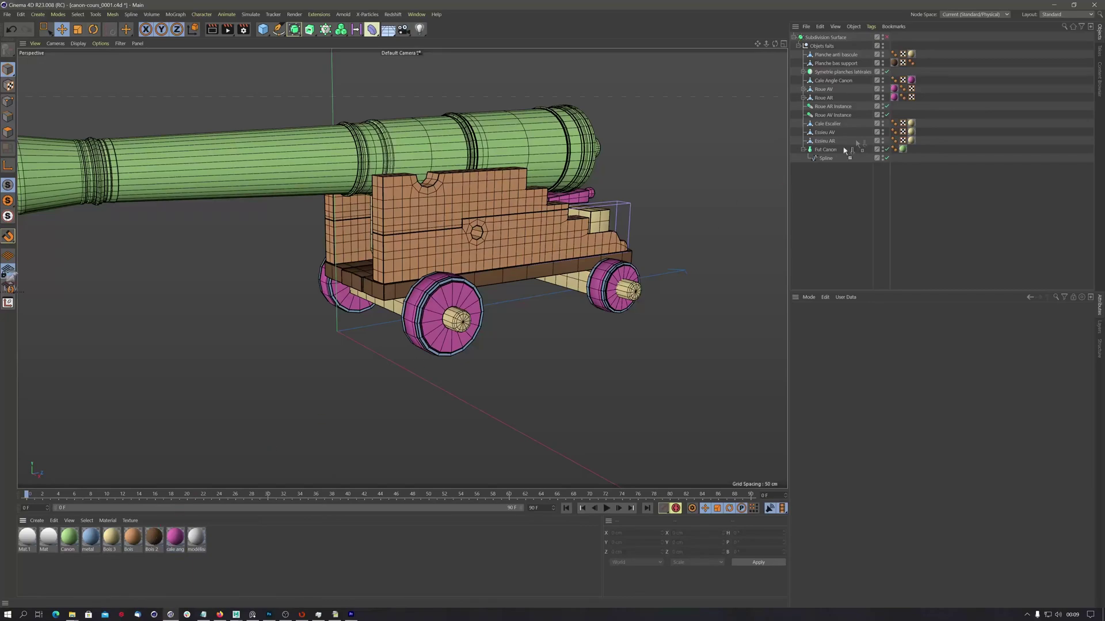
pyautogui.moveTo(845, 150); pyautogui.dragTo(895, 90)
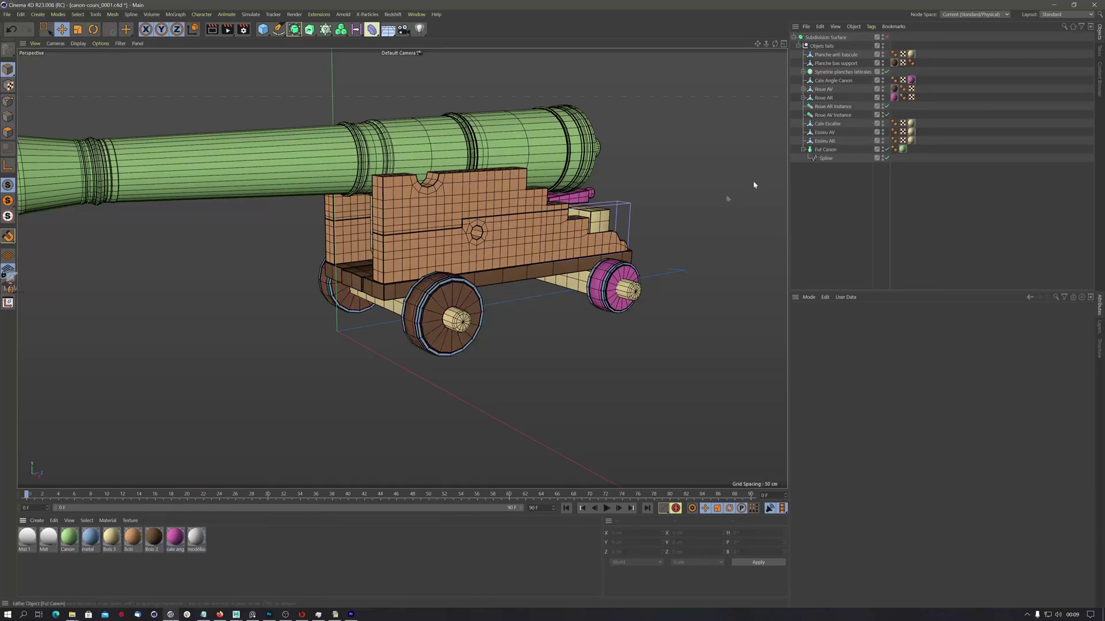
pyautogui.click(174, 540)
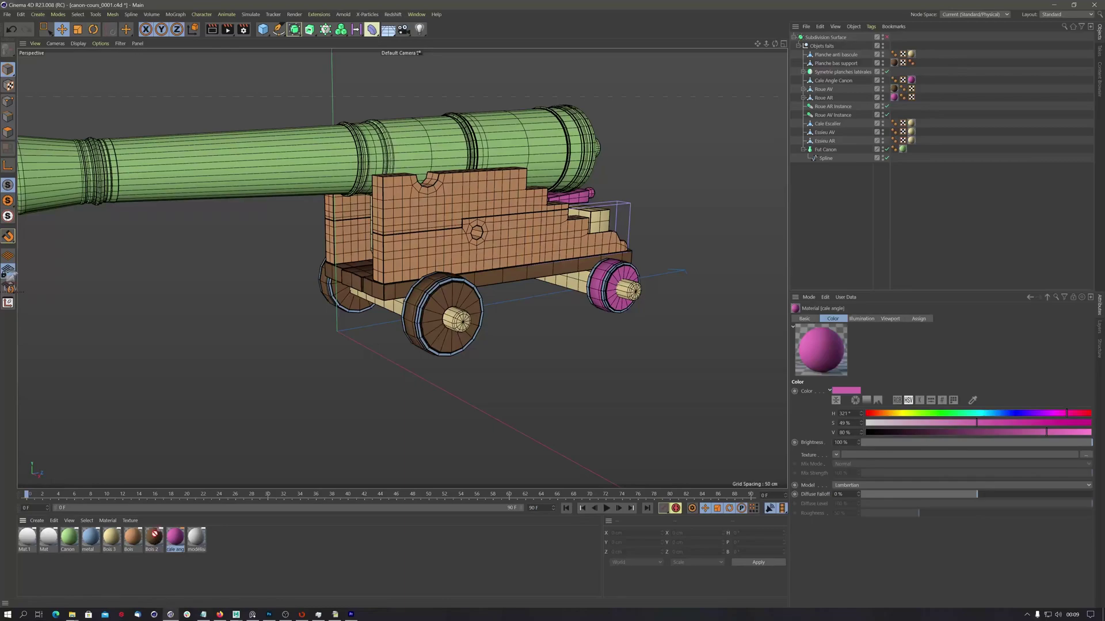
pyautogui.moveTo(896, 97); pyautogui.dragTo(895, 98)
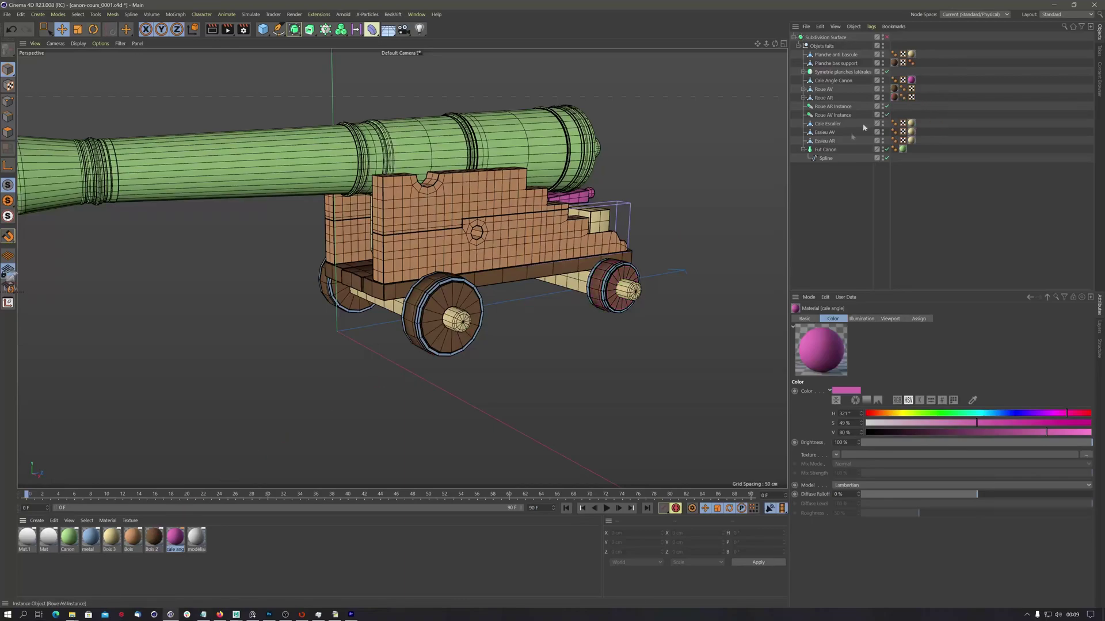